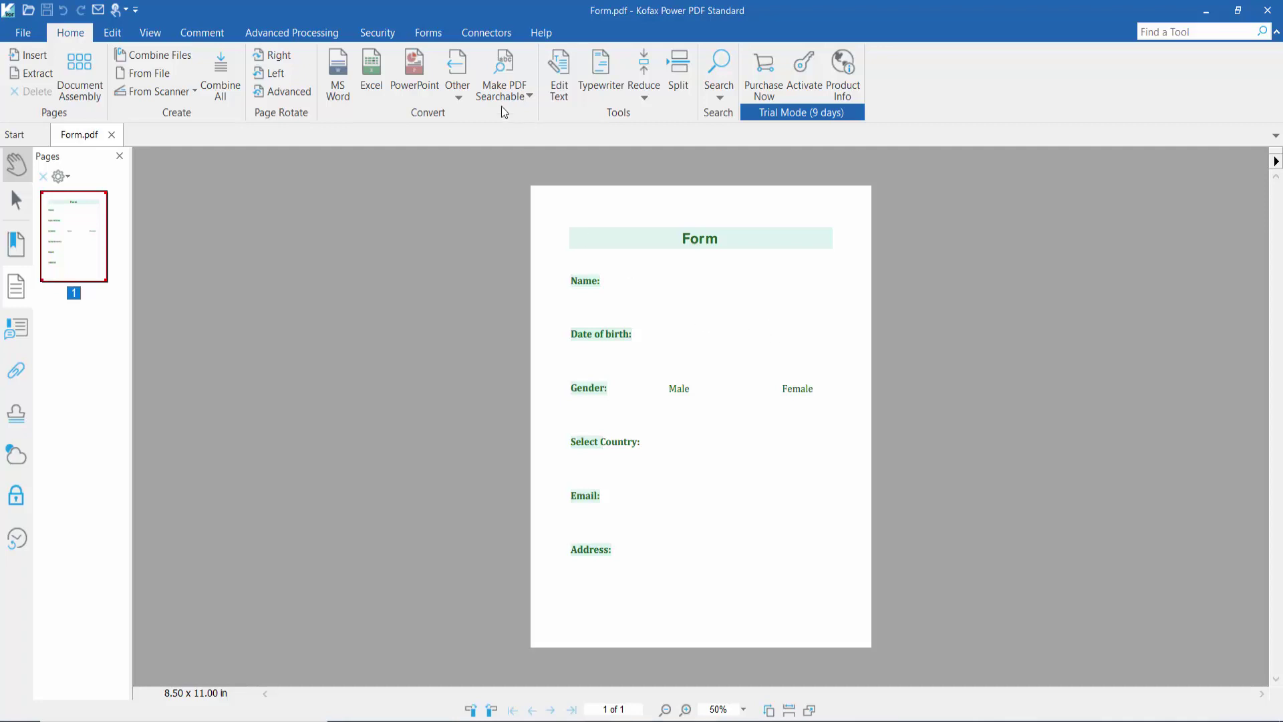
- Show the form-building tools on the Forms ribbon tab for Form.pdf
click(416, 30)
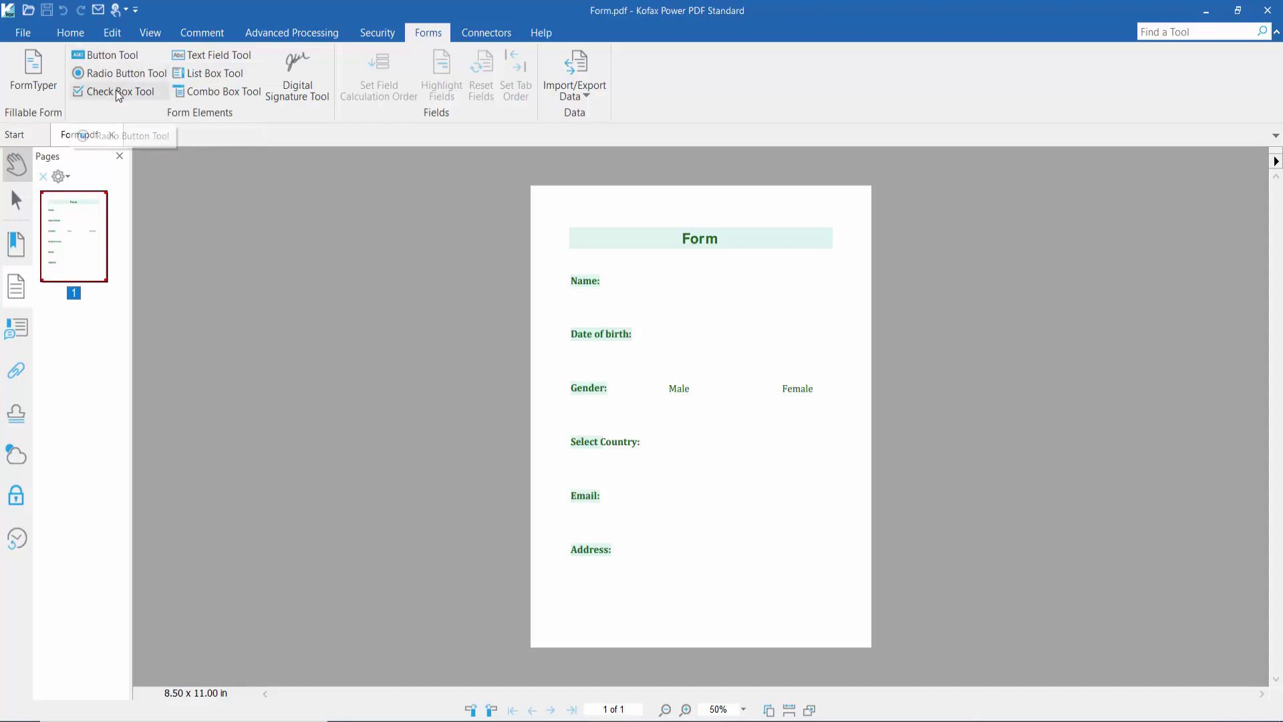
- Draw a text field, Text1, to the right of the Name: label
ctrl+scroll(740, 306, up, 3)
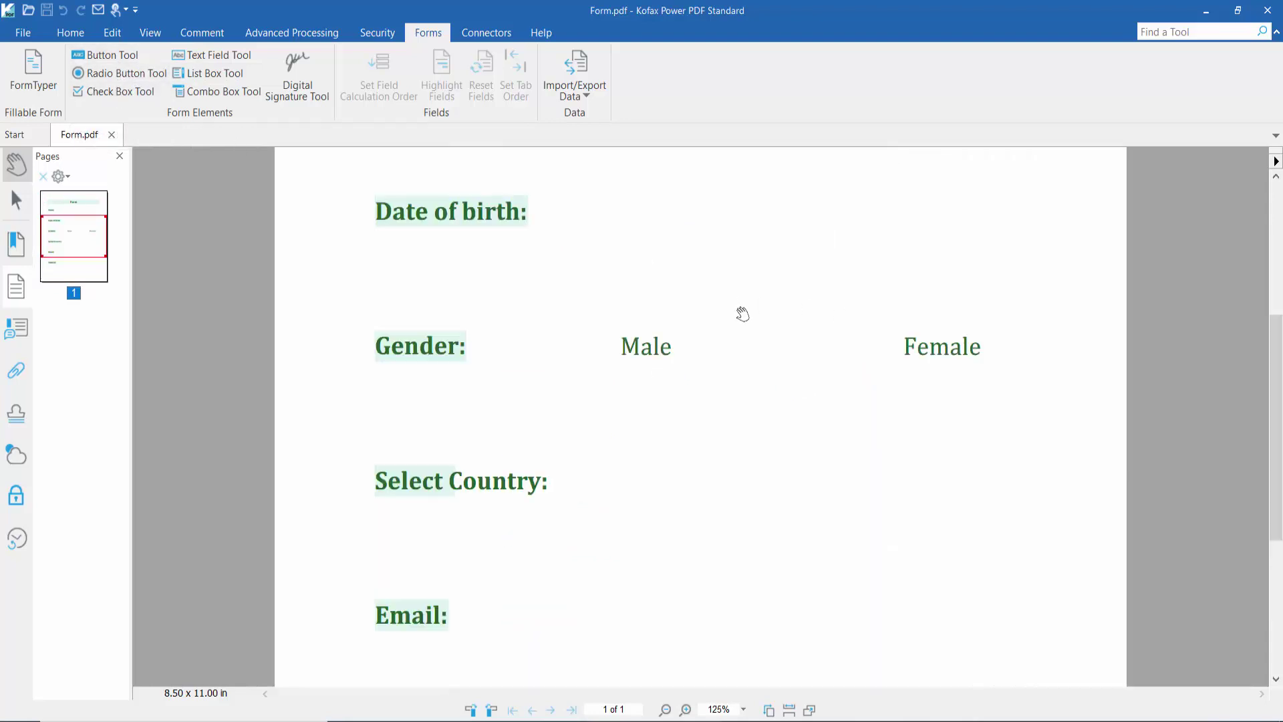
scroll(745, 313, up, 2)
ctrl+scroll(728, 321, down, 1)
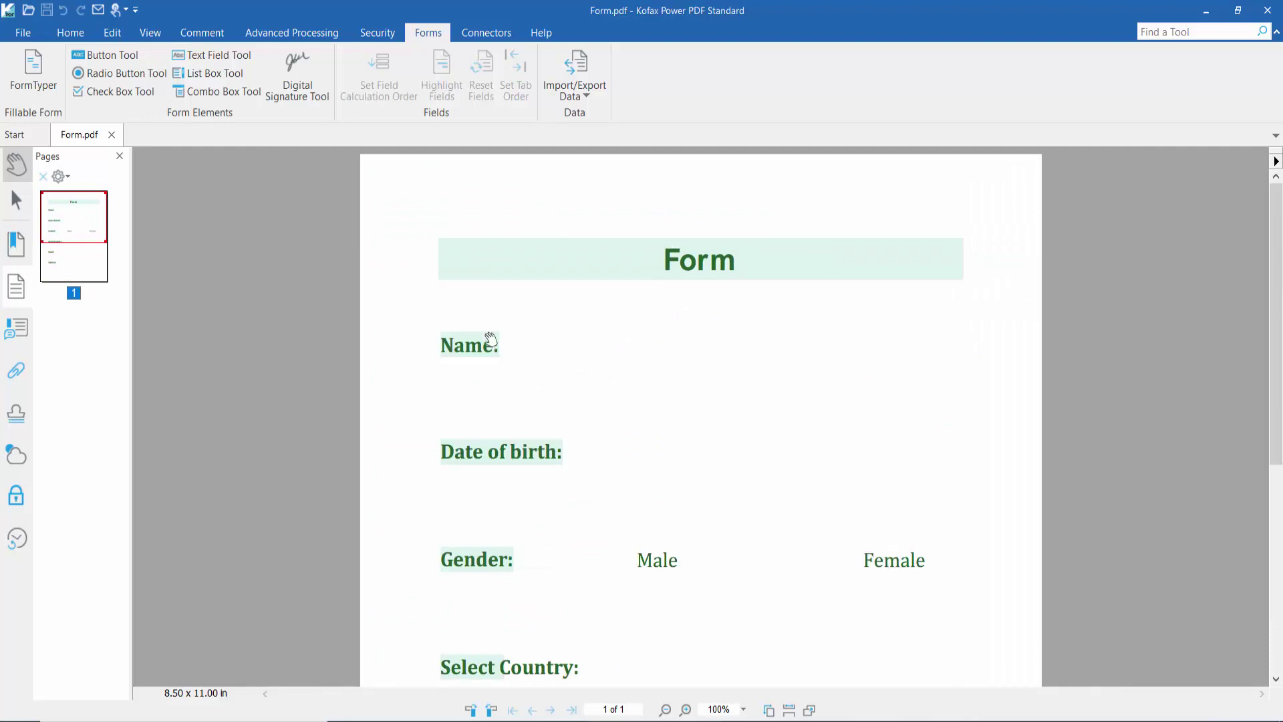
click(210, 59)
drag(530, 319, 937, 365)
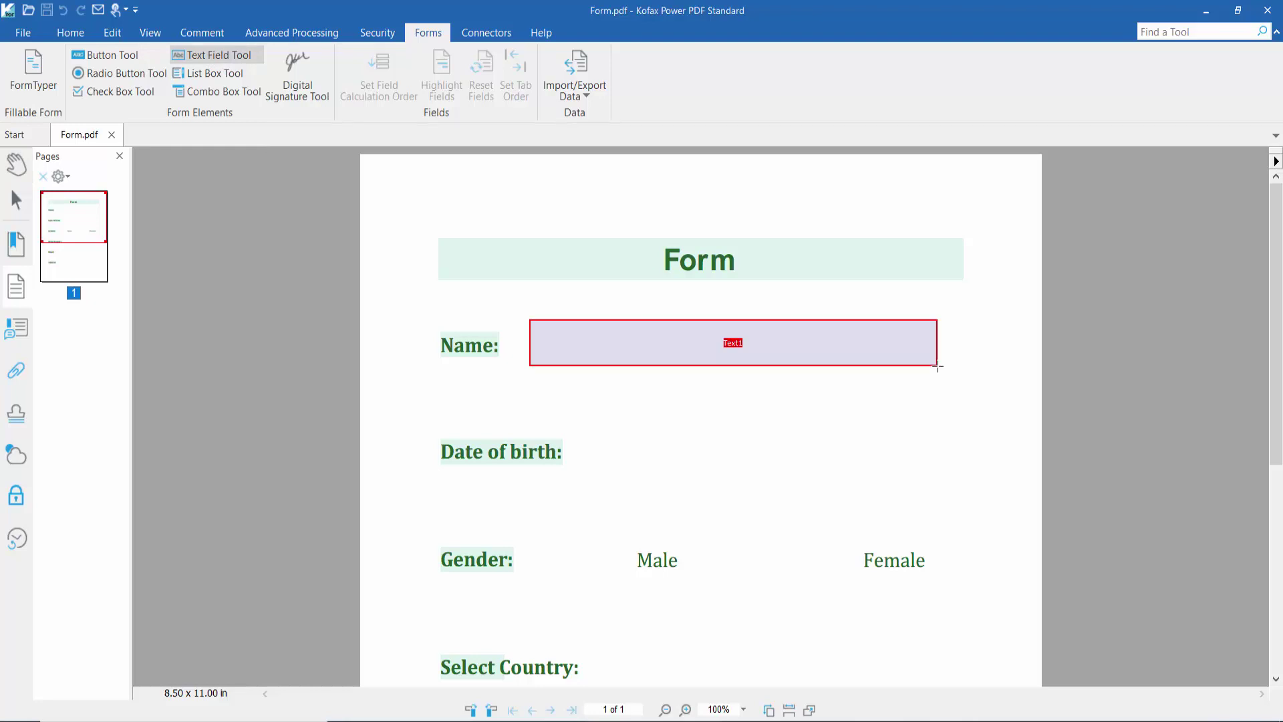
click(795, 195)
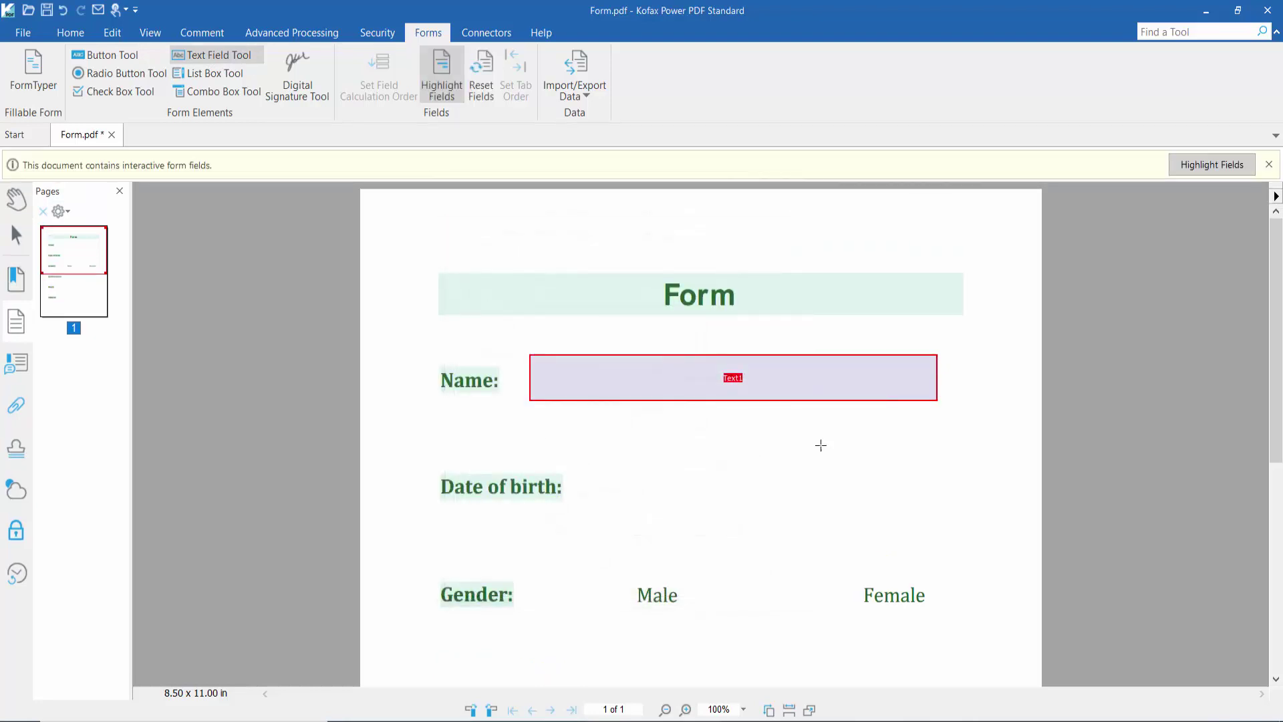
right_click(643, 379)
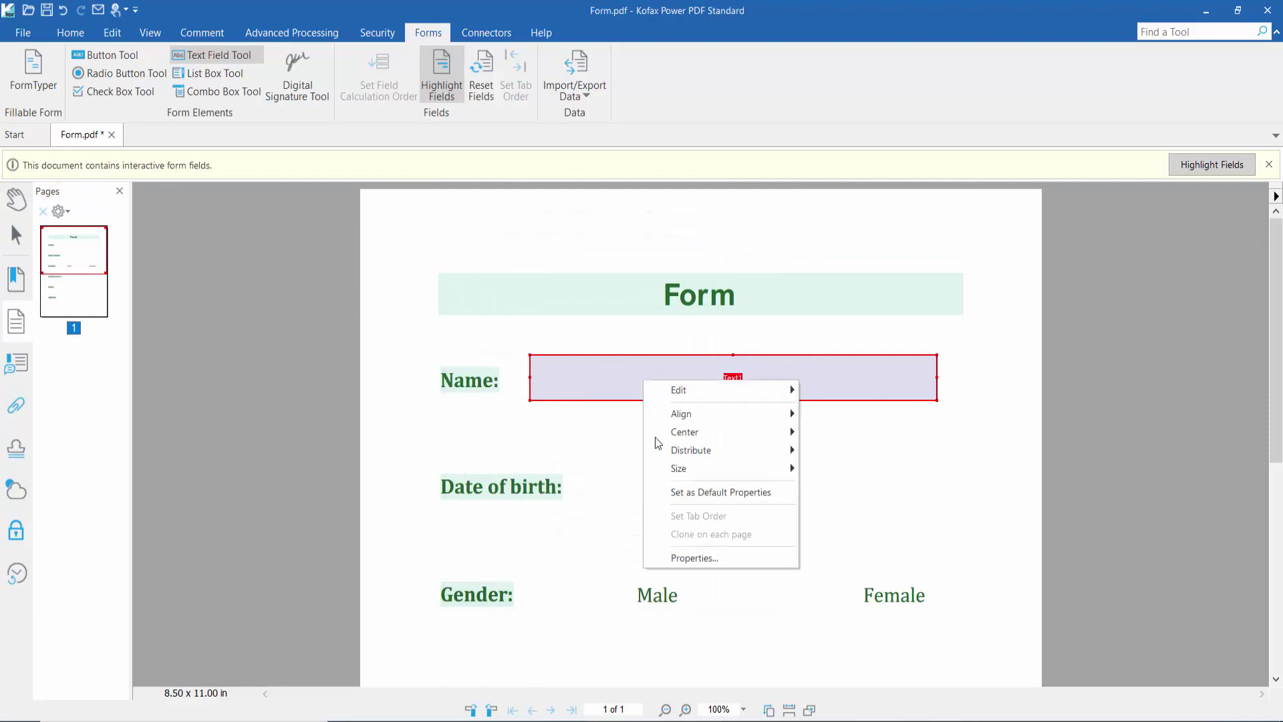
- Give Text1 a dark green outline, Medium line thickness and white fill
click(692, 557)
drag(620, 189, 307, 190)
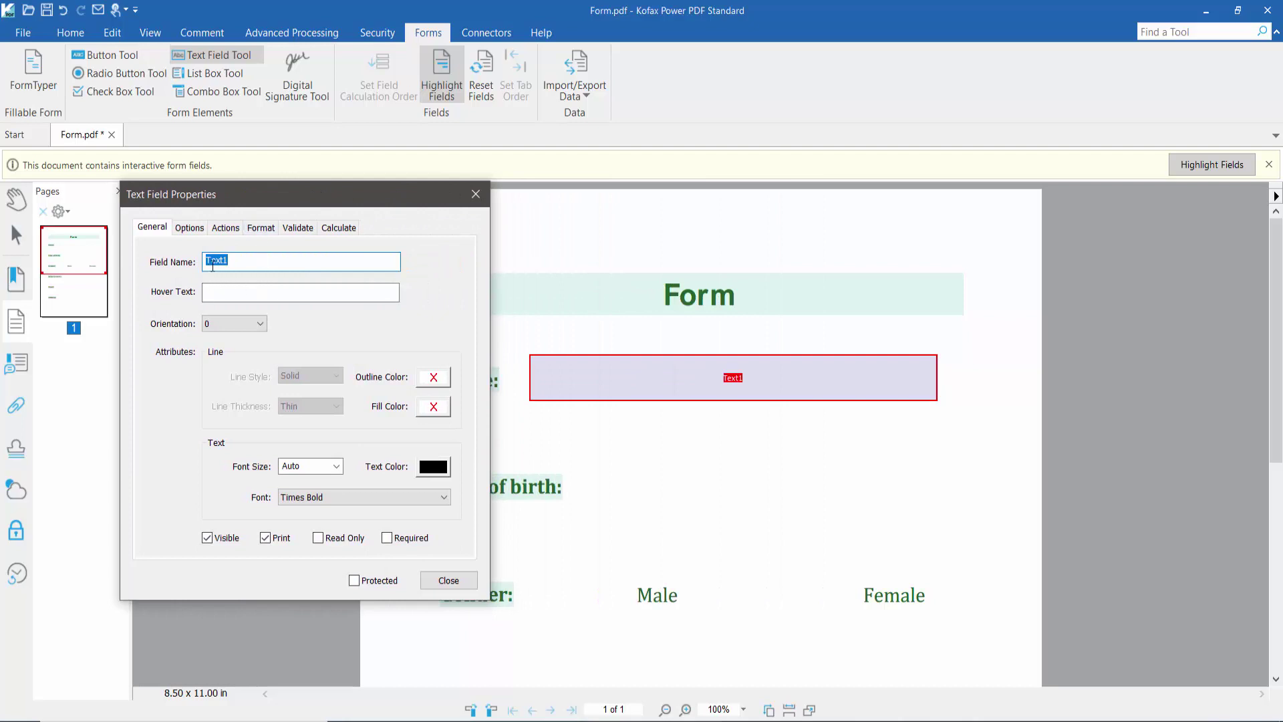
click(437, 381)
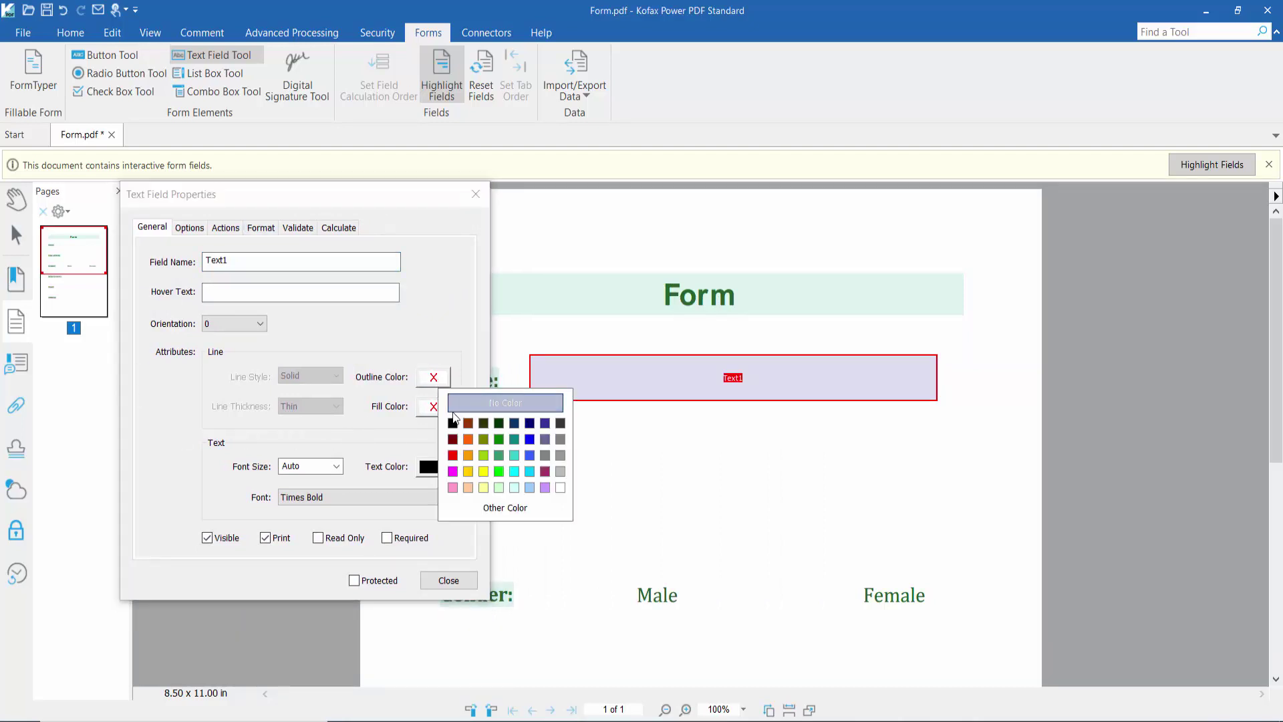
click(500, 438)
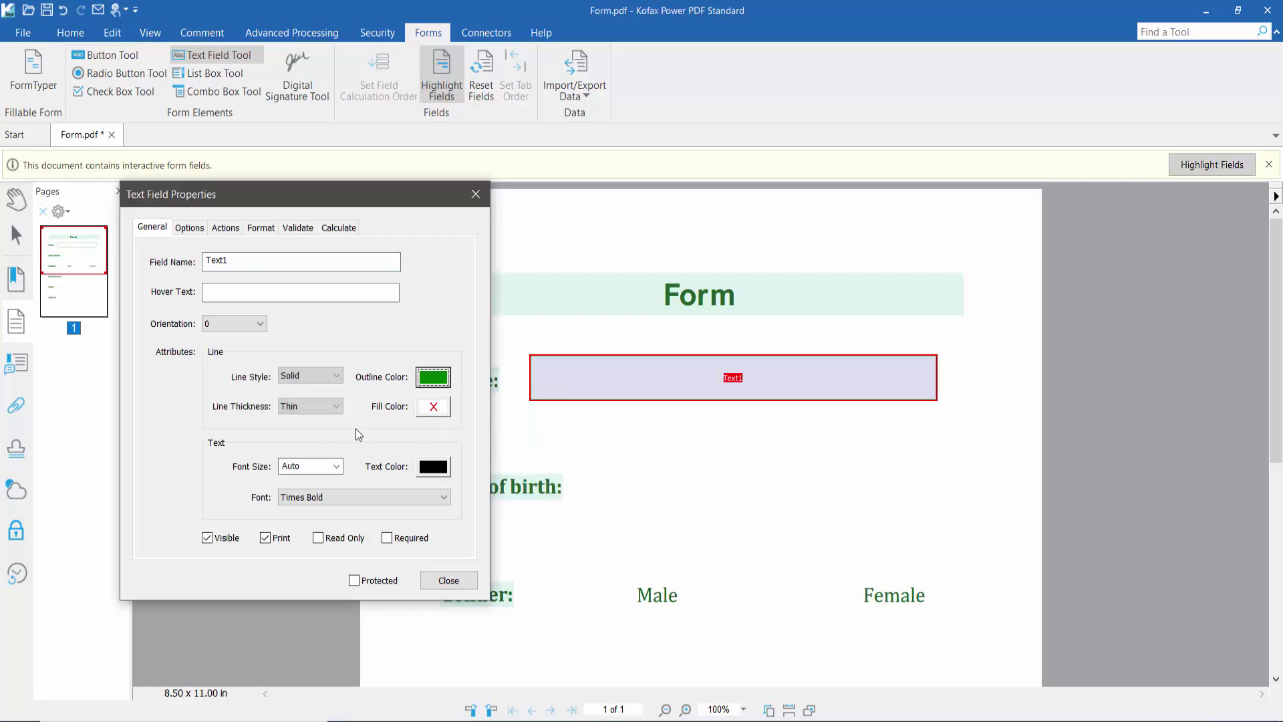
click(337, 412)
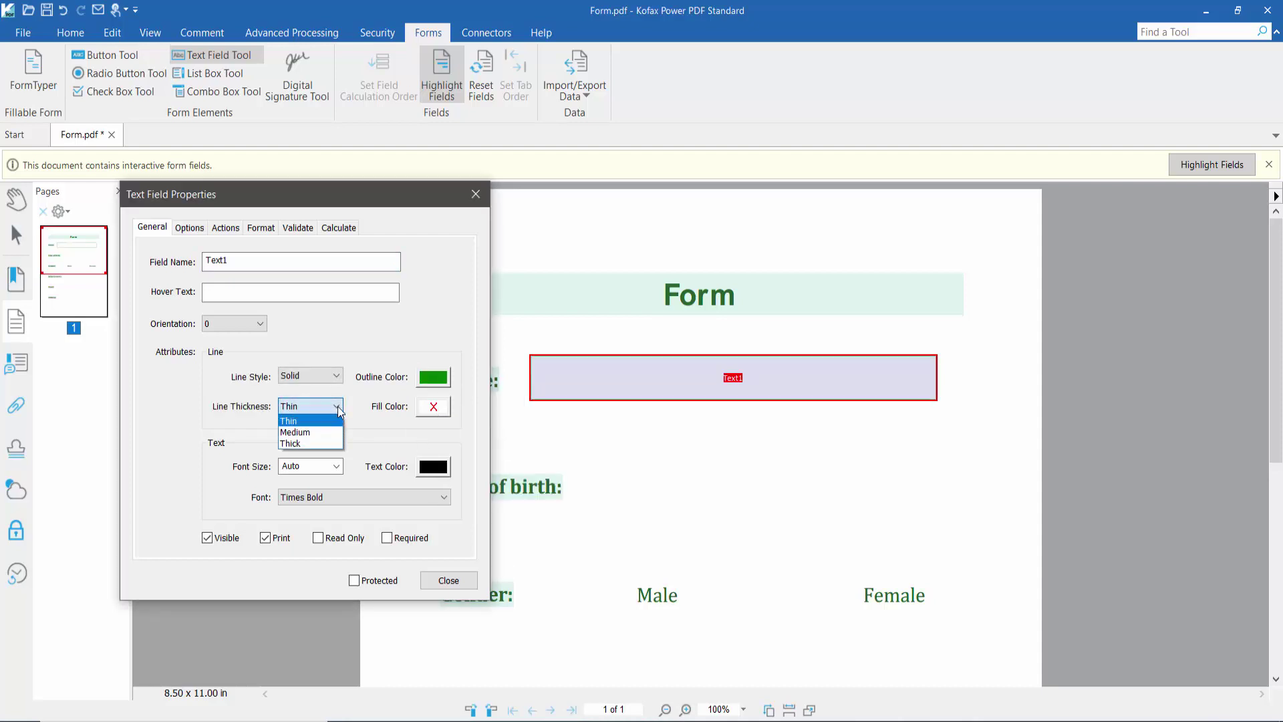
click(308, 433)
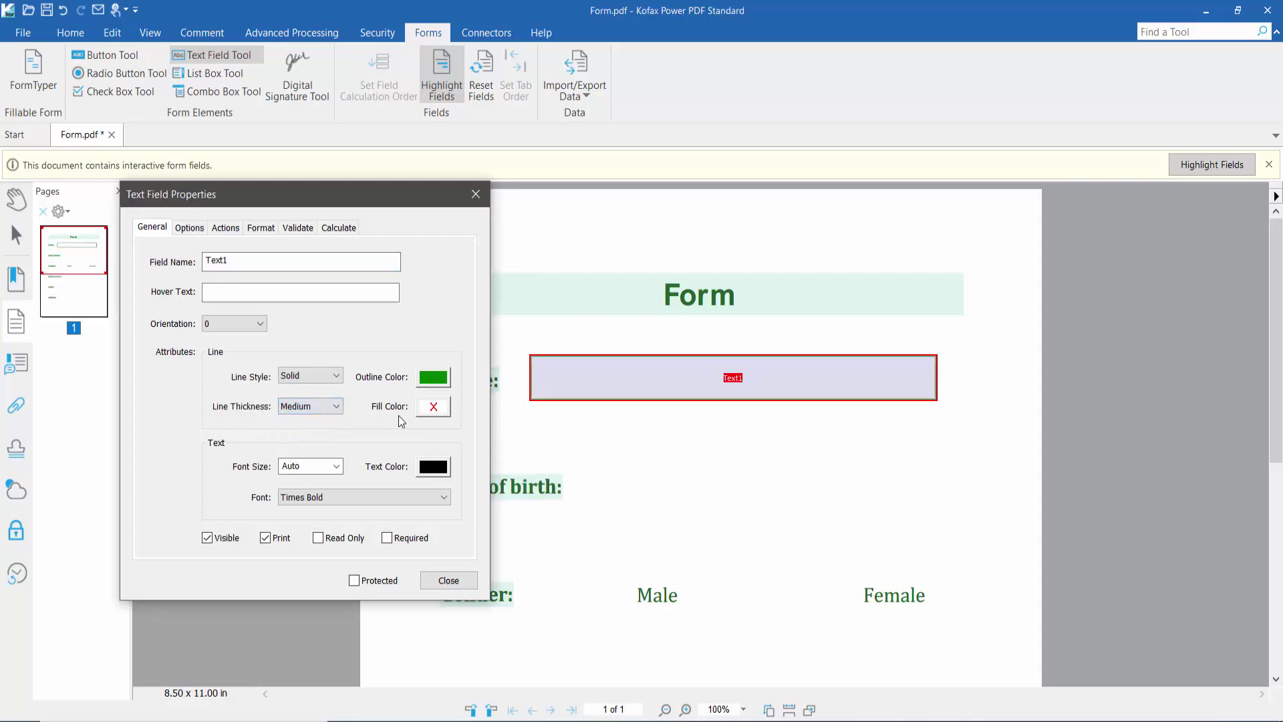
click(435, 407)
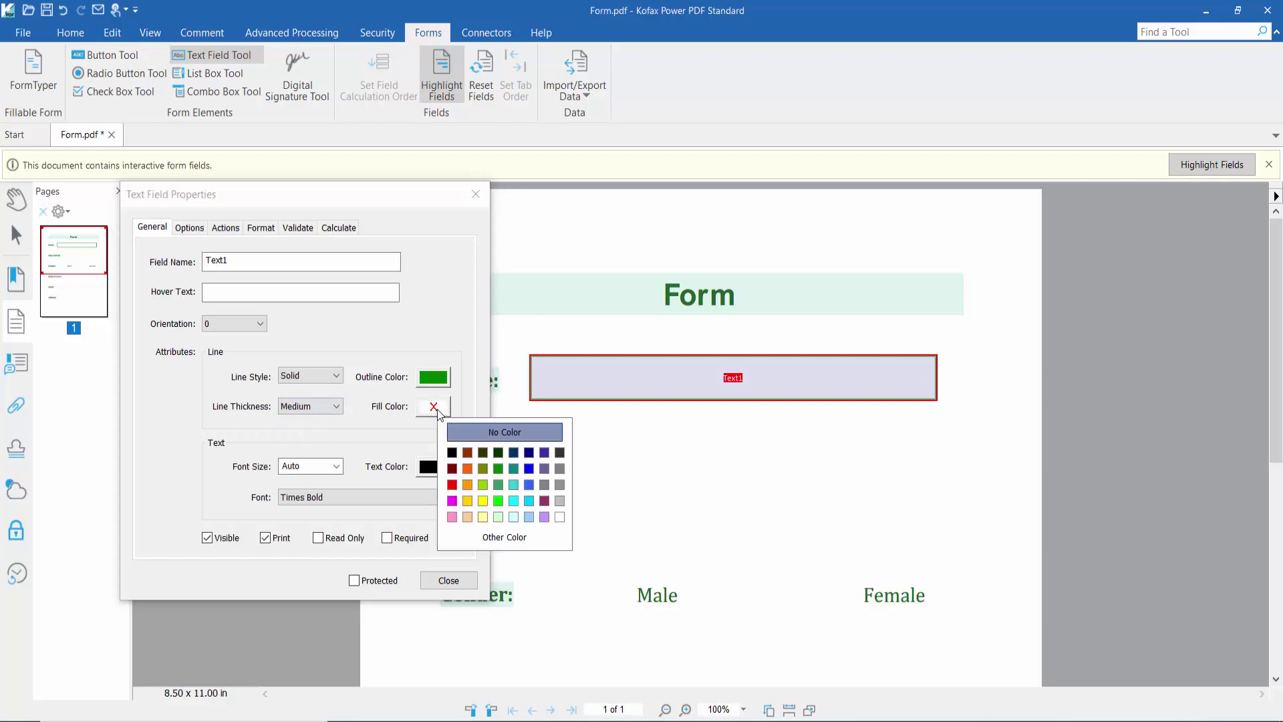
click(561, 517)
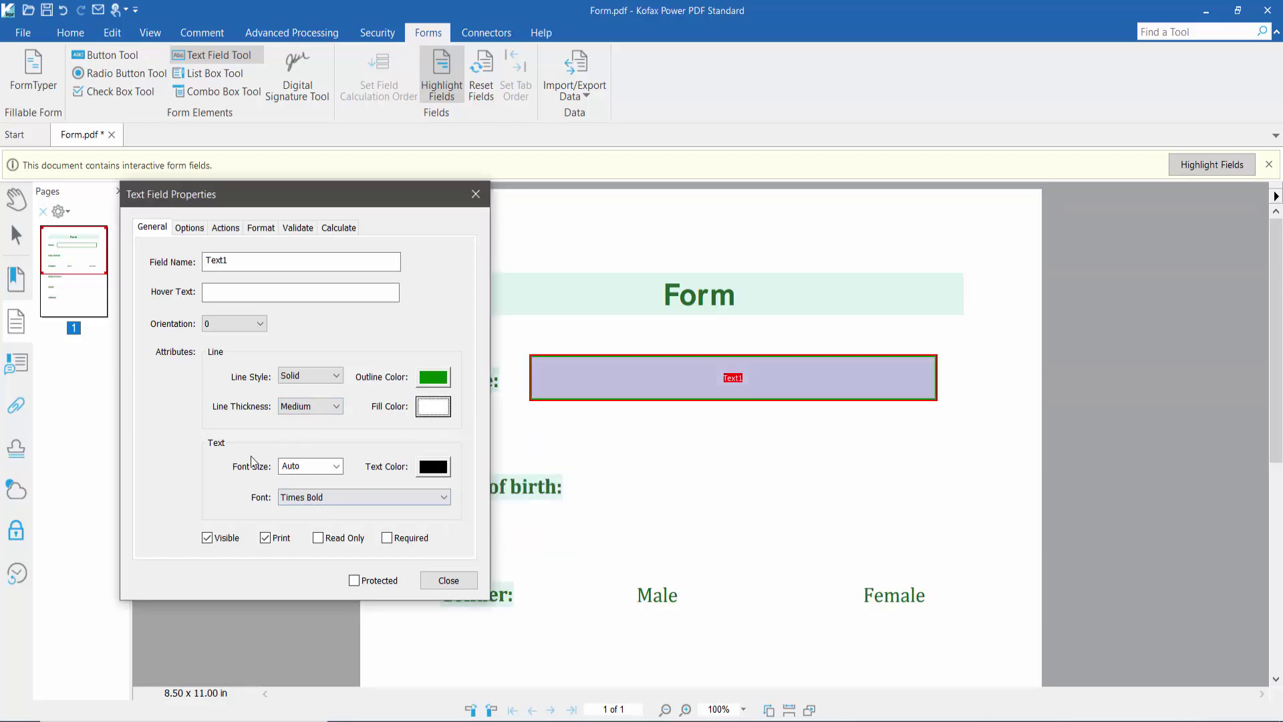
click(336, 467)
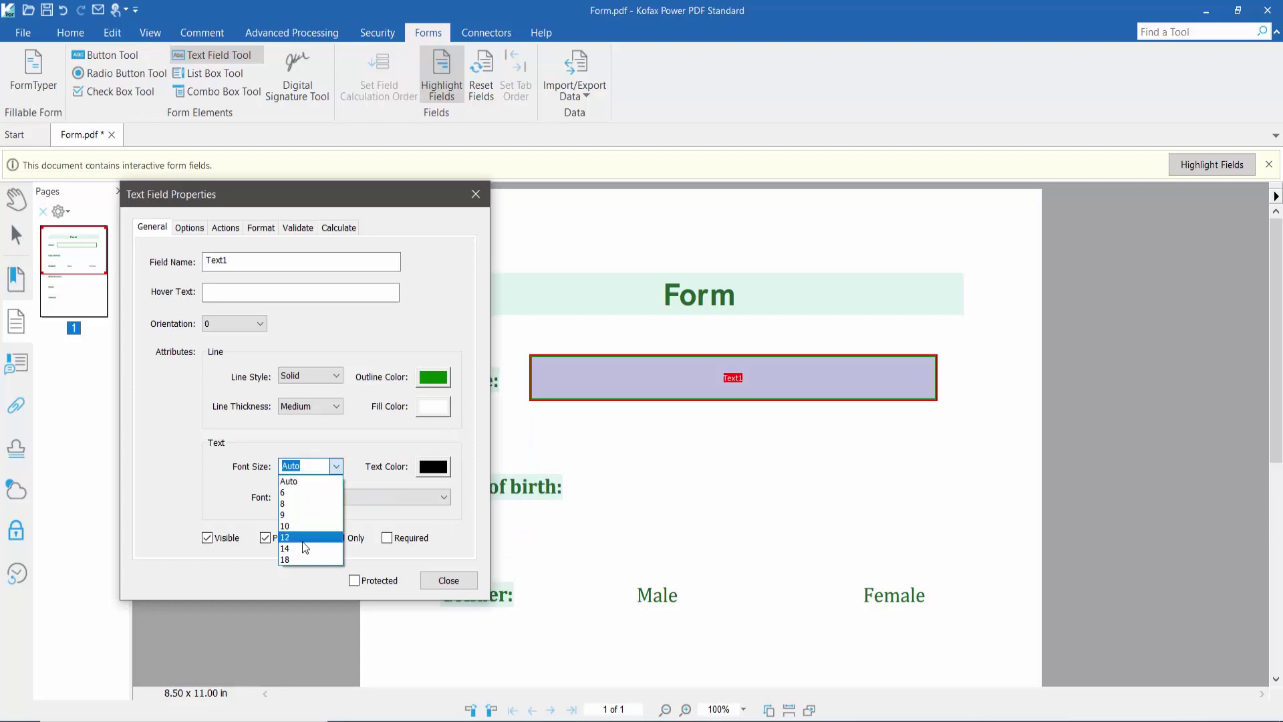
- Keep Text1's font size at Auto and set its font to Arial Black
click(294, 482)
click(430, 472)
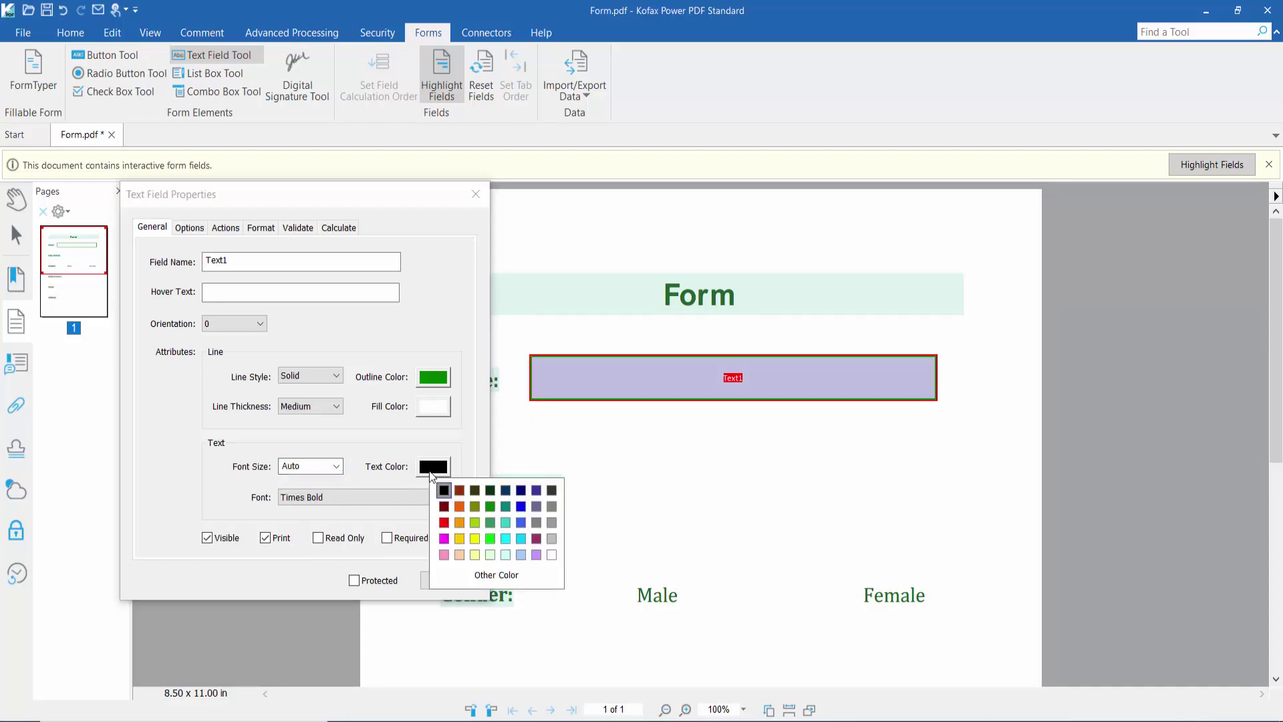
click(494, 576)
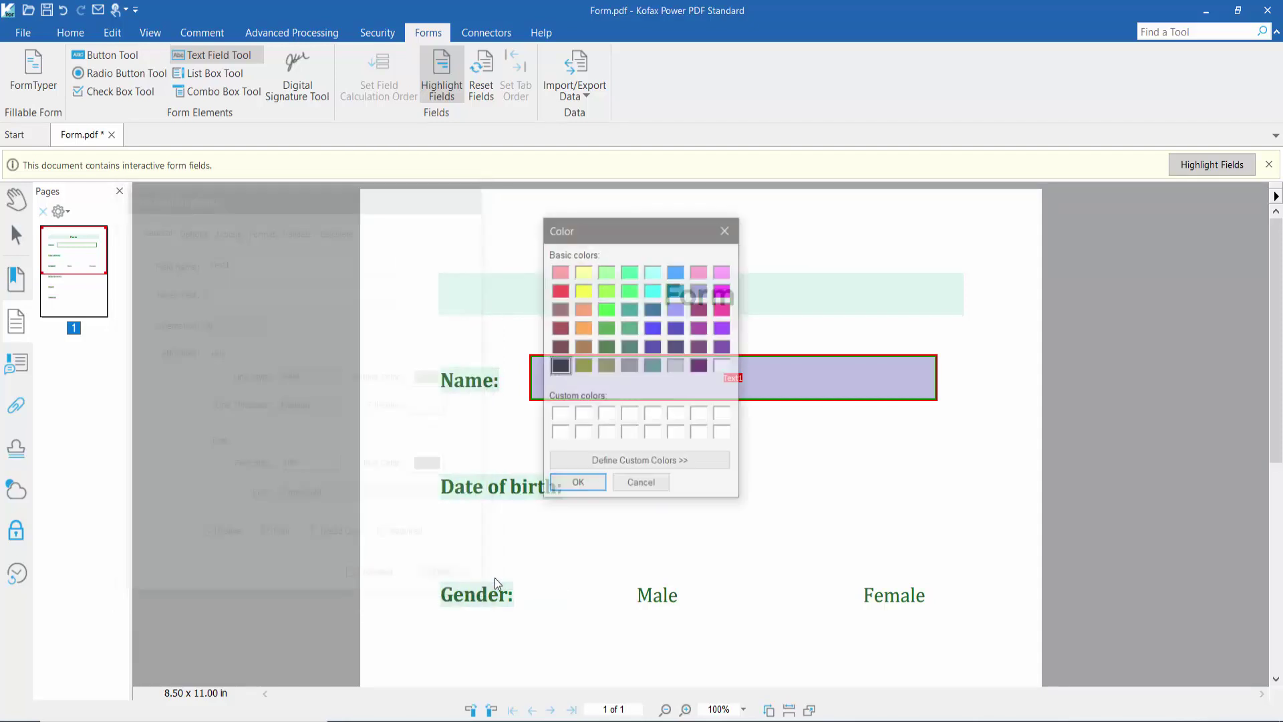
click(648, 462)
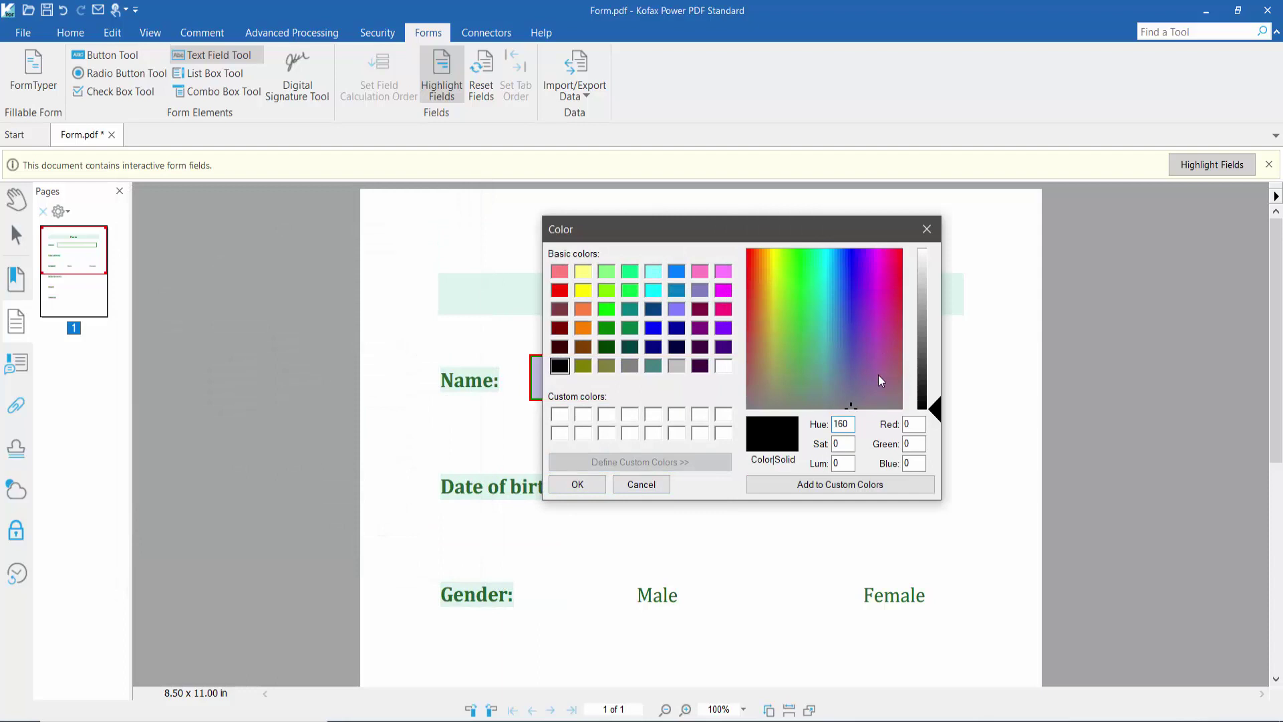
drag(832, 363, 842, 323)
click(929, 229)
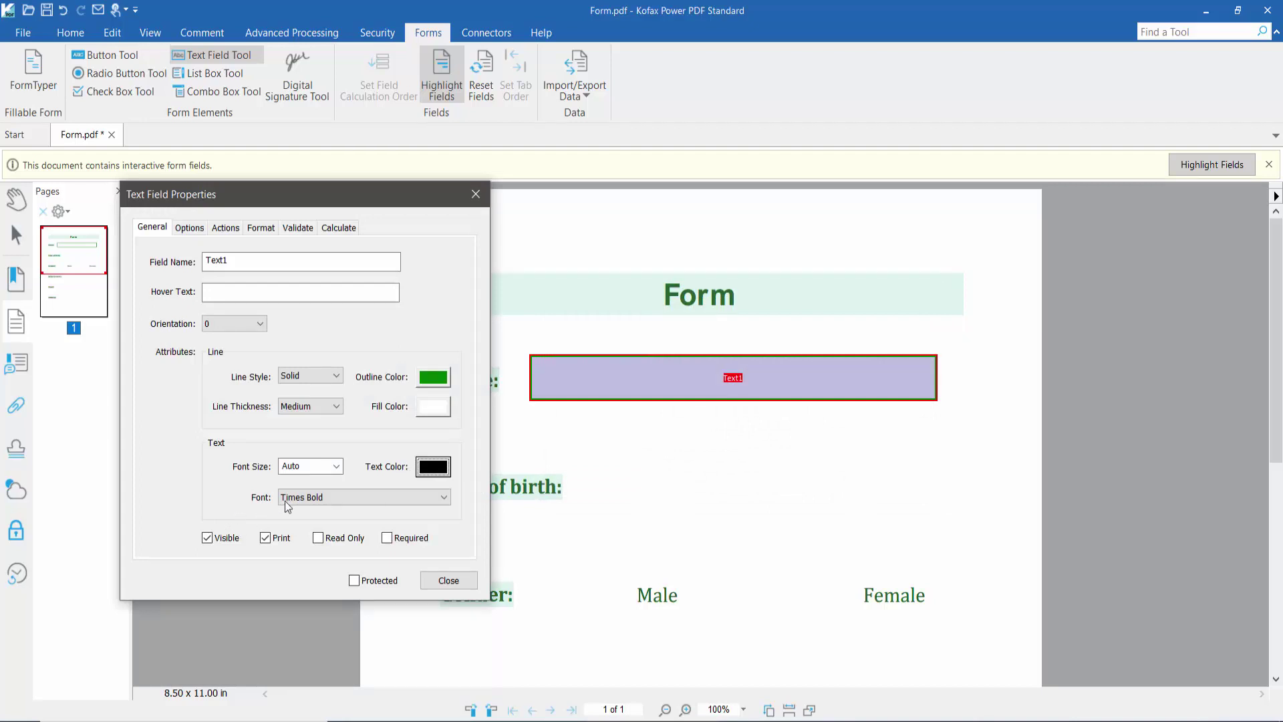
click(388, 500)
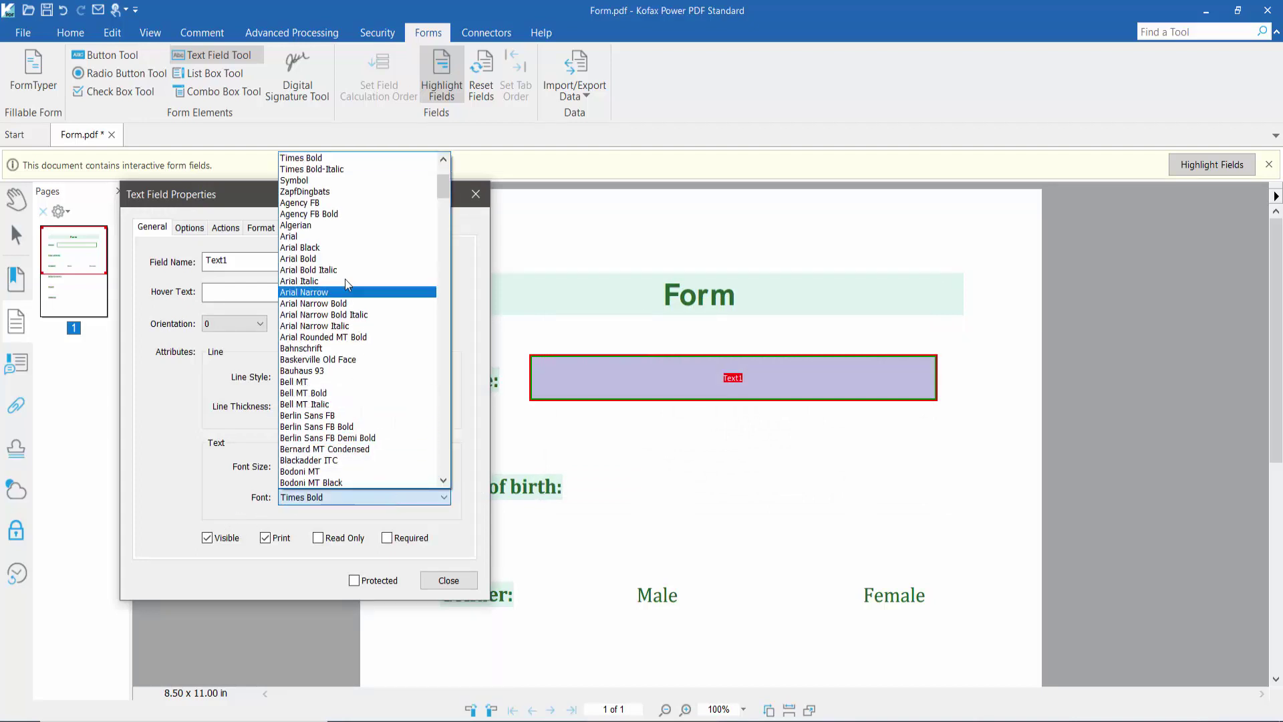
click(324, 249)
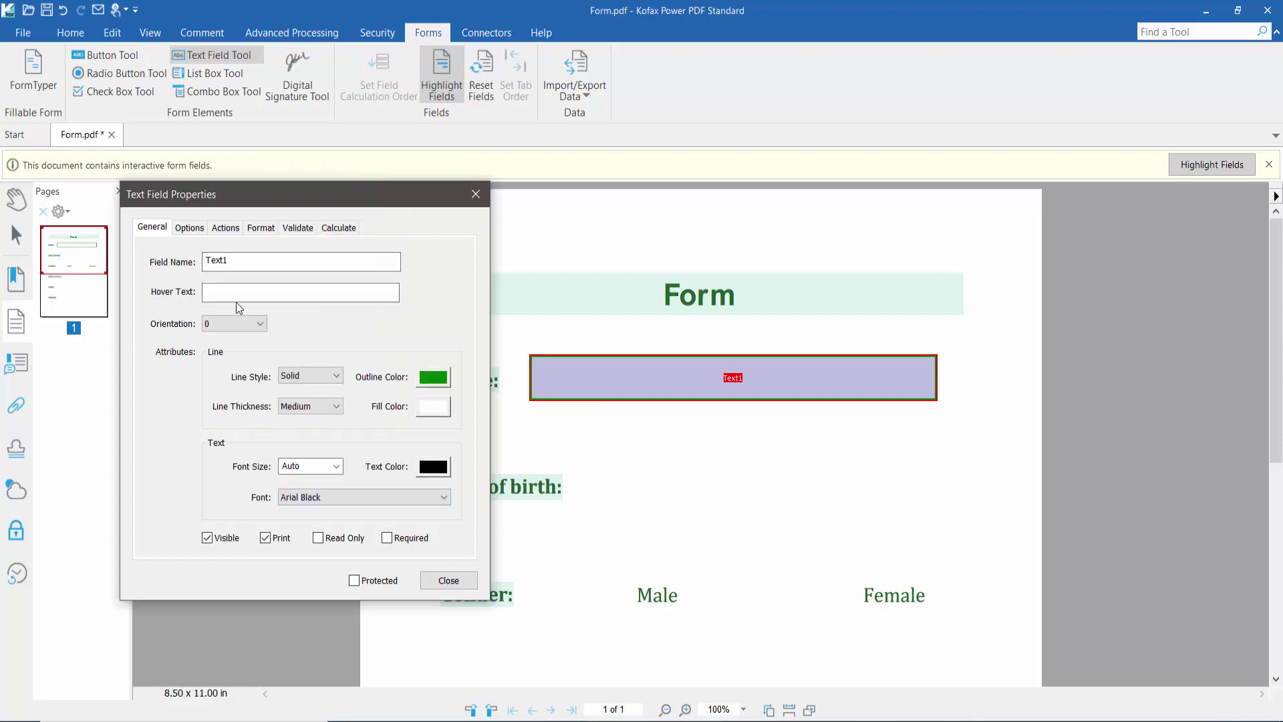
click(190, 228)
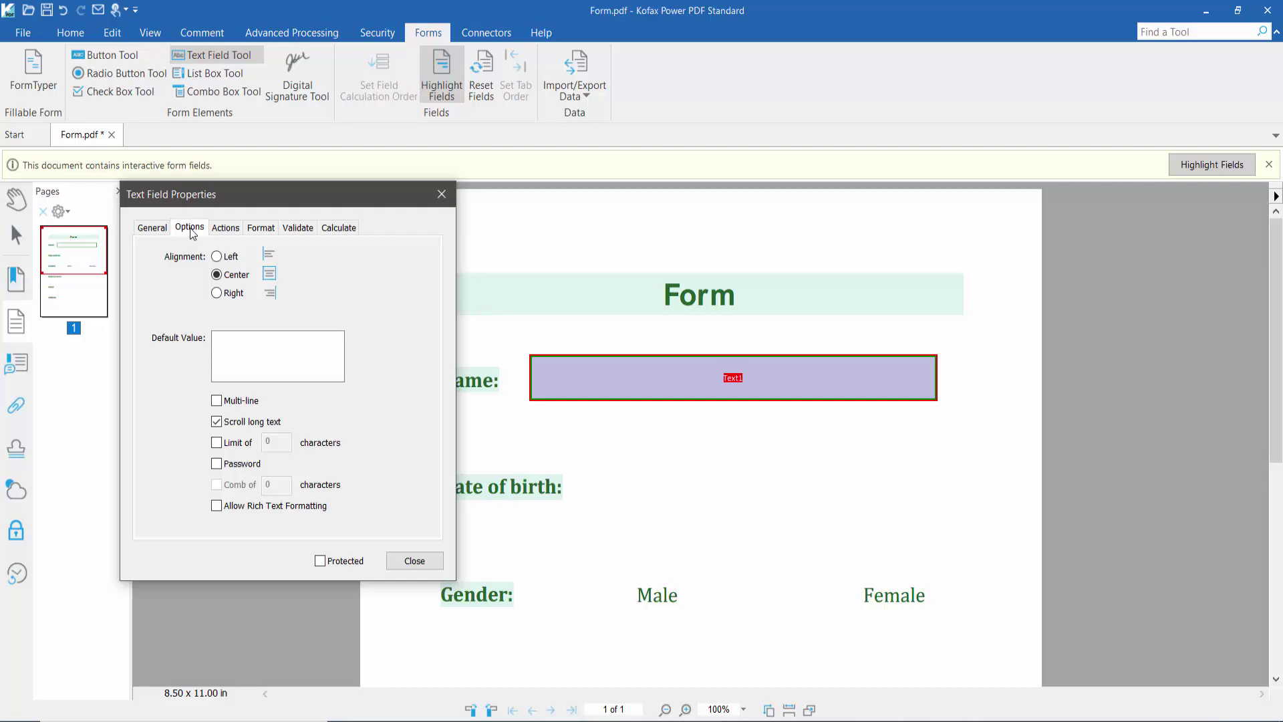
- Keep the Name field's text alignment centred
click(217, 256)
click(216, 292)
click(217, 277)
click(232, 230)
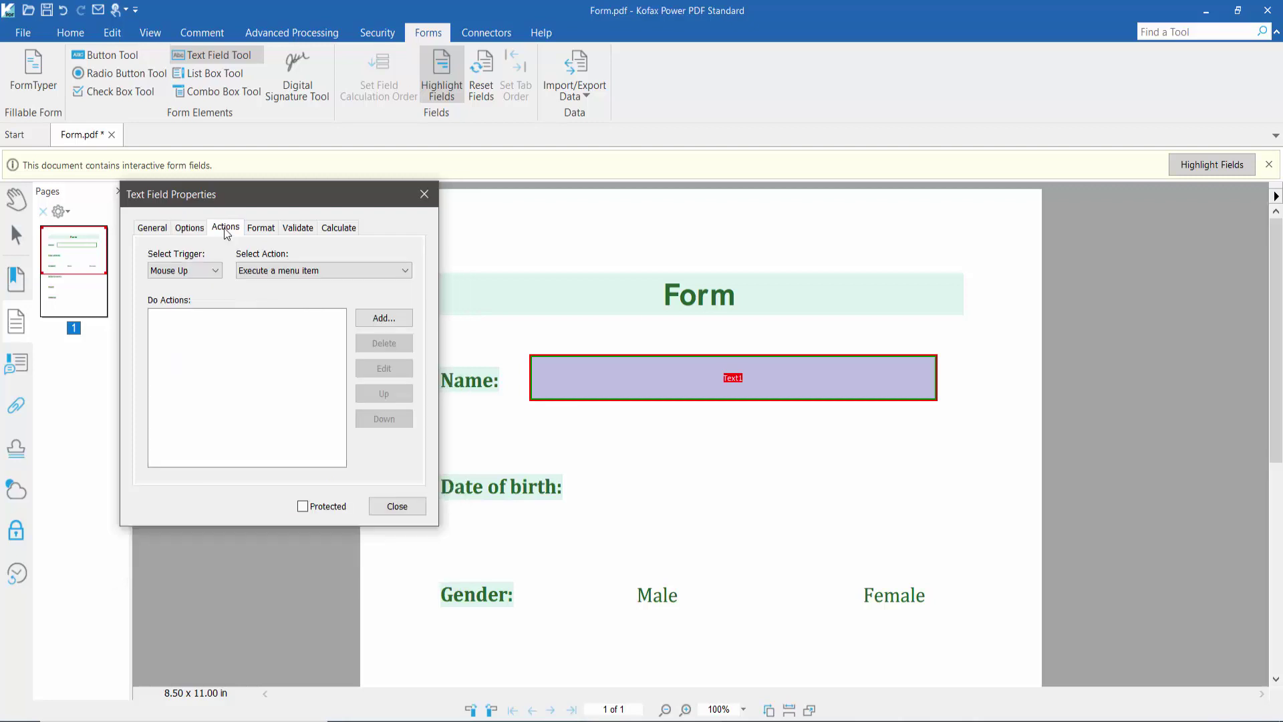
- Leave Text1's format at None and close its properties
click(262, 229)
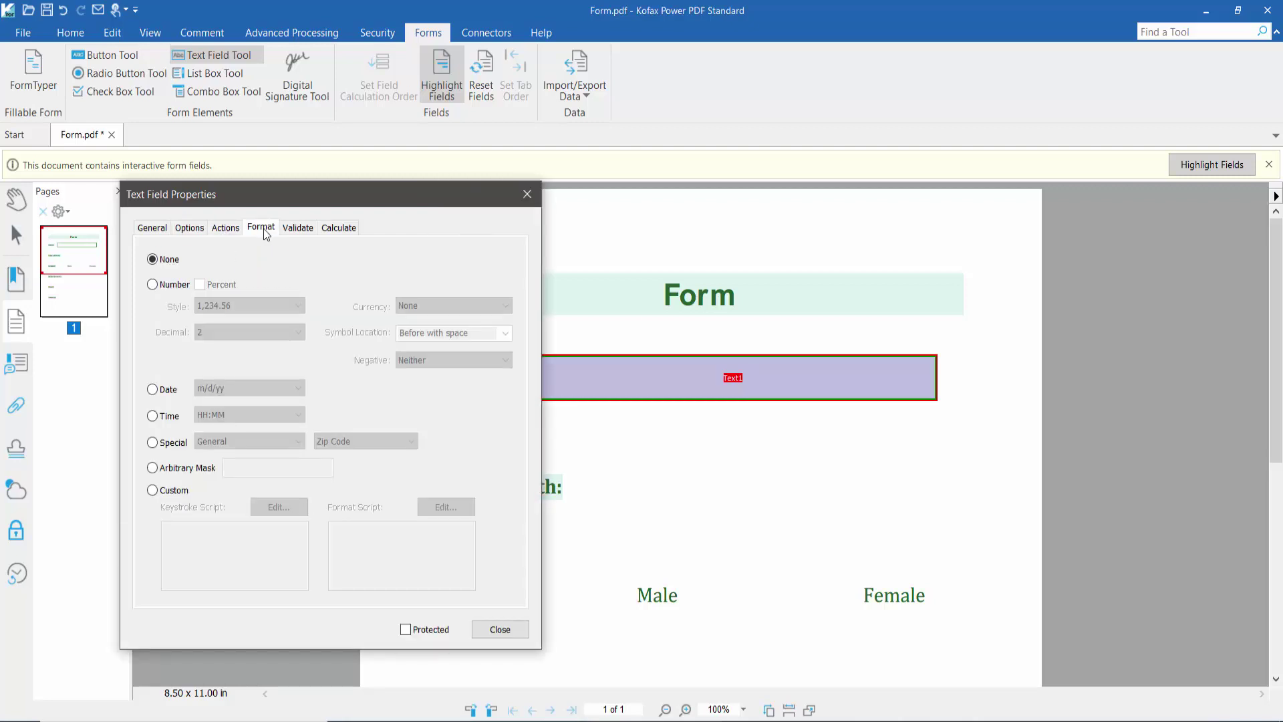
click(153, 286)
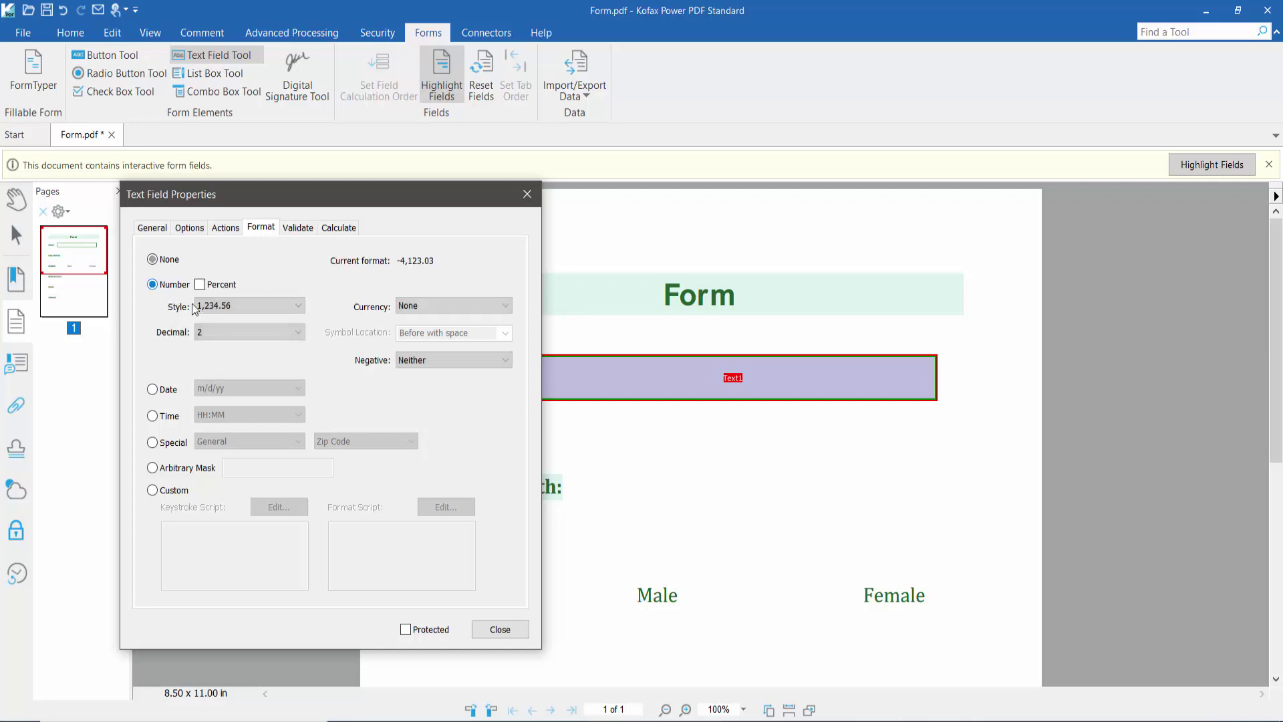
click(152, 391)
click(153, 416)
click(153, 442)
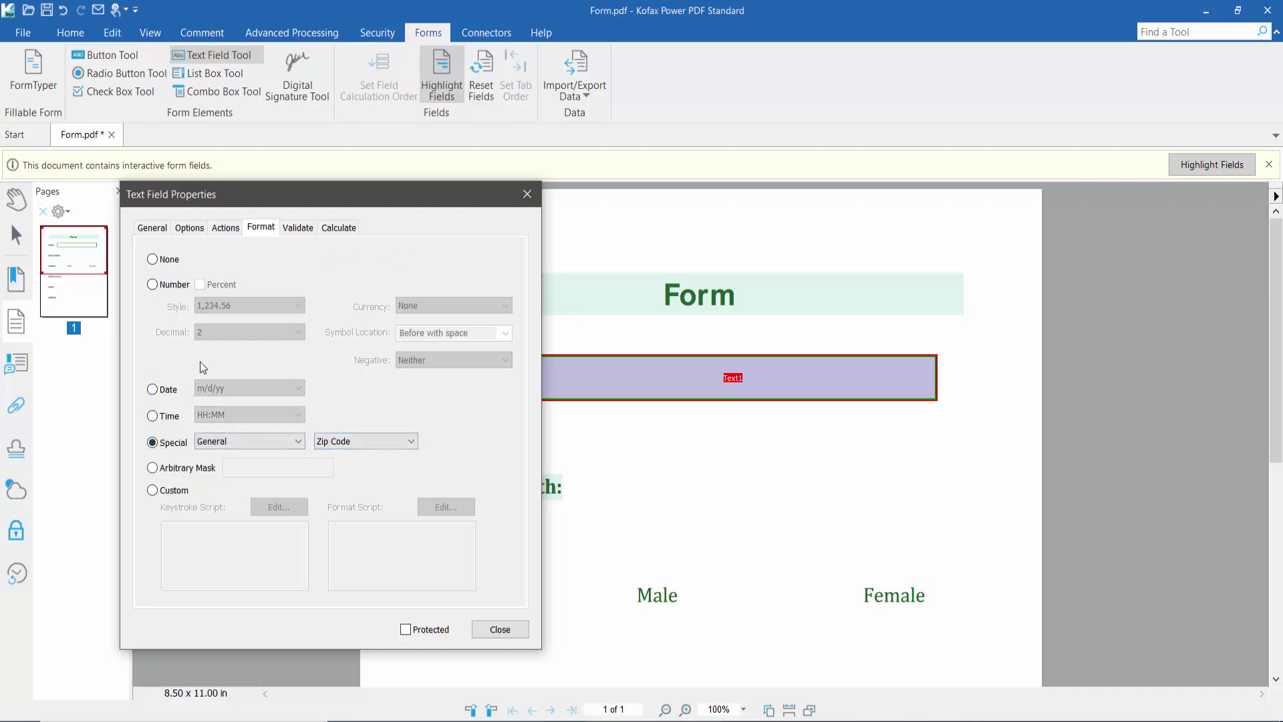
click(153, 261)
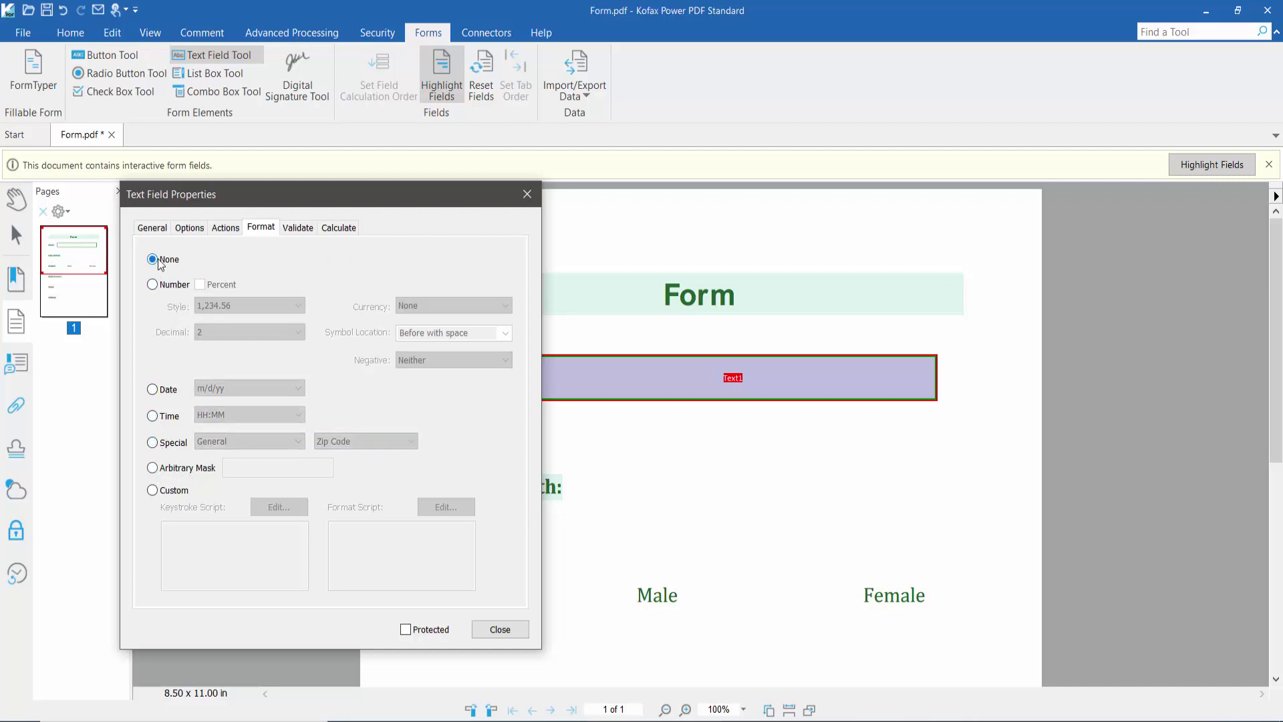
click(500, 630)
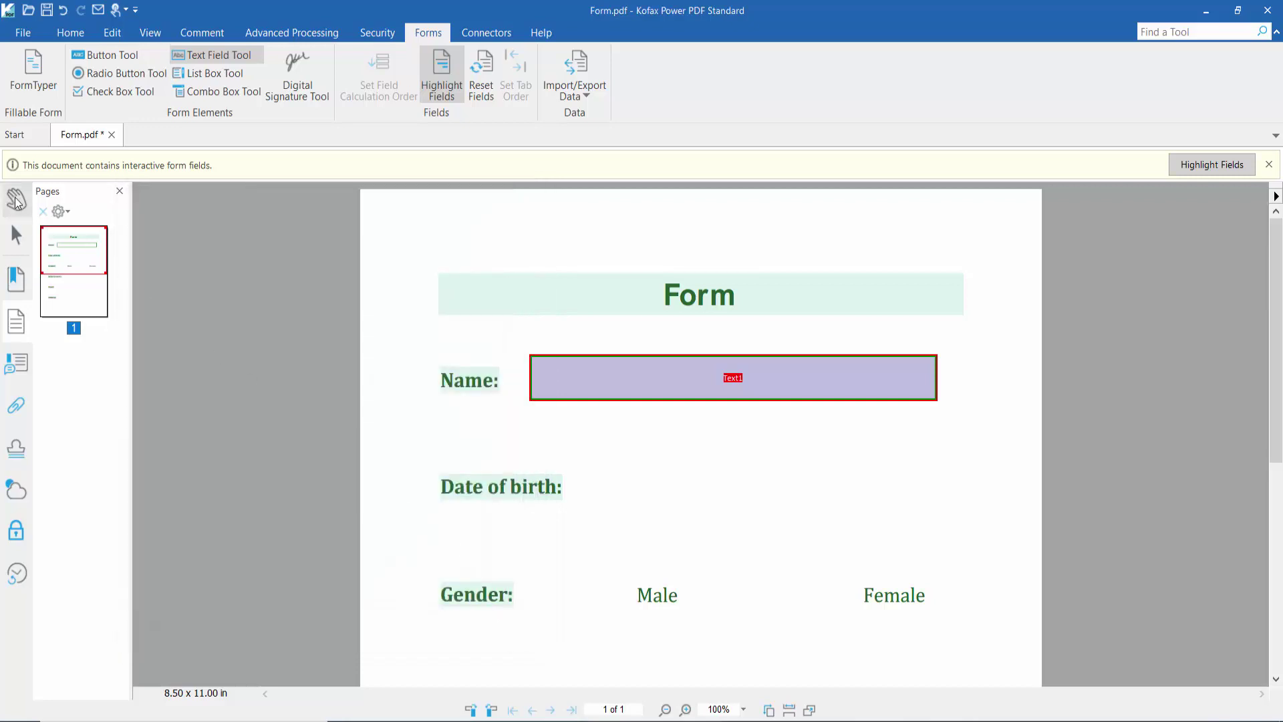
click(16, 199)
- Test the Name field by entering 'type your text'
click(659, 379)
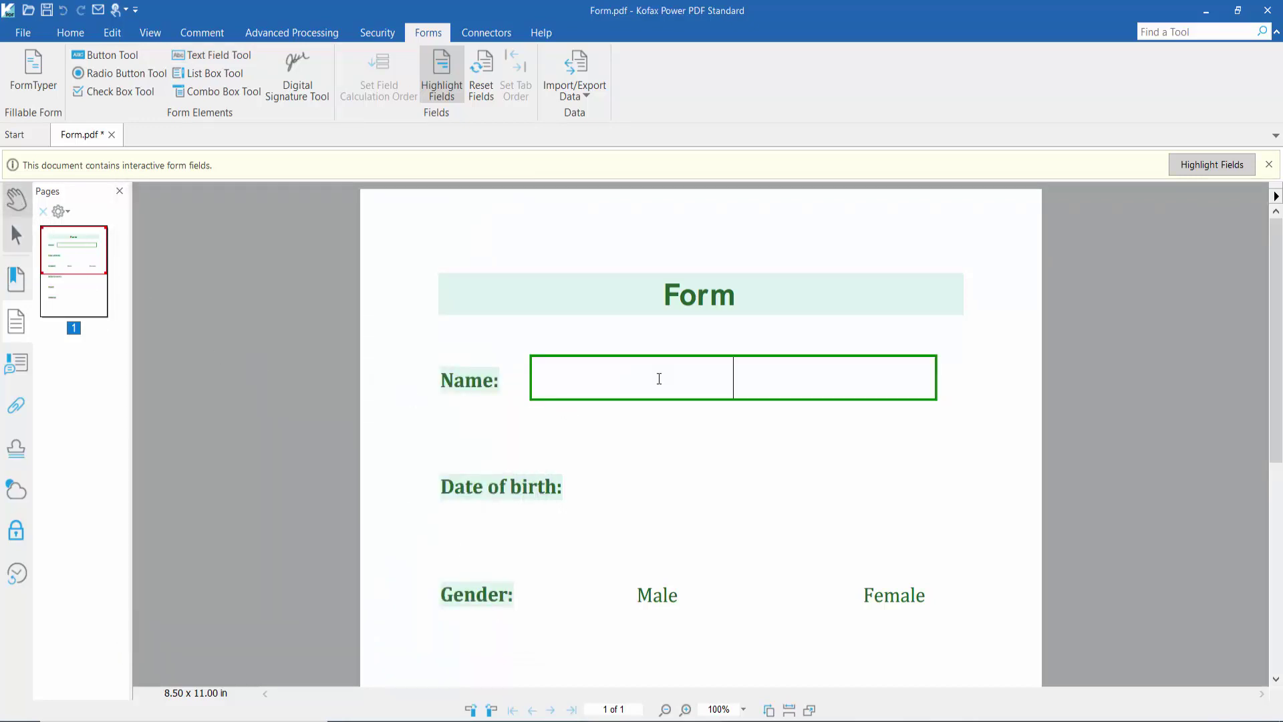
text(t)
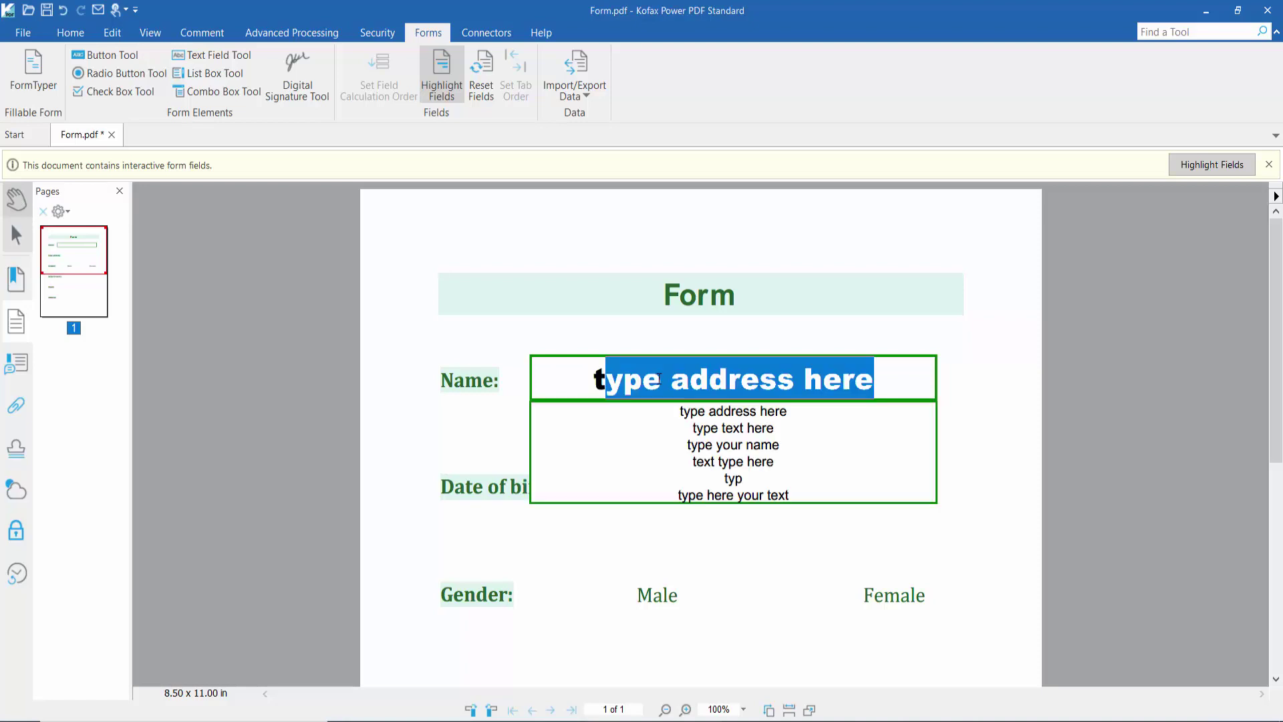
text(ypte)
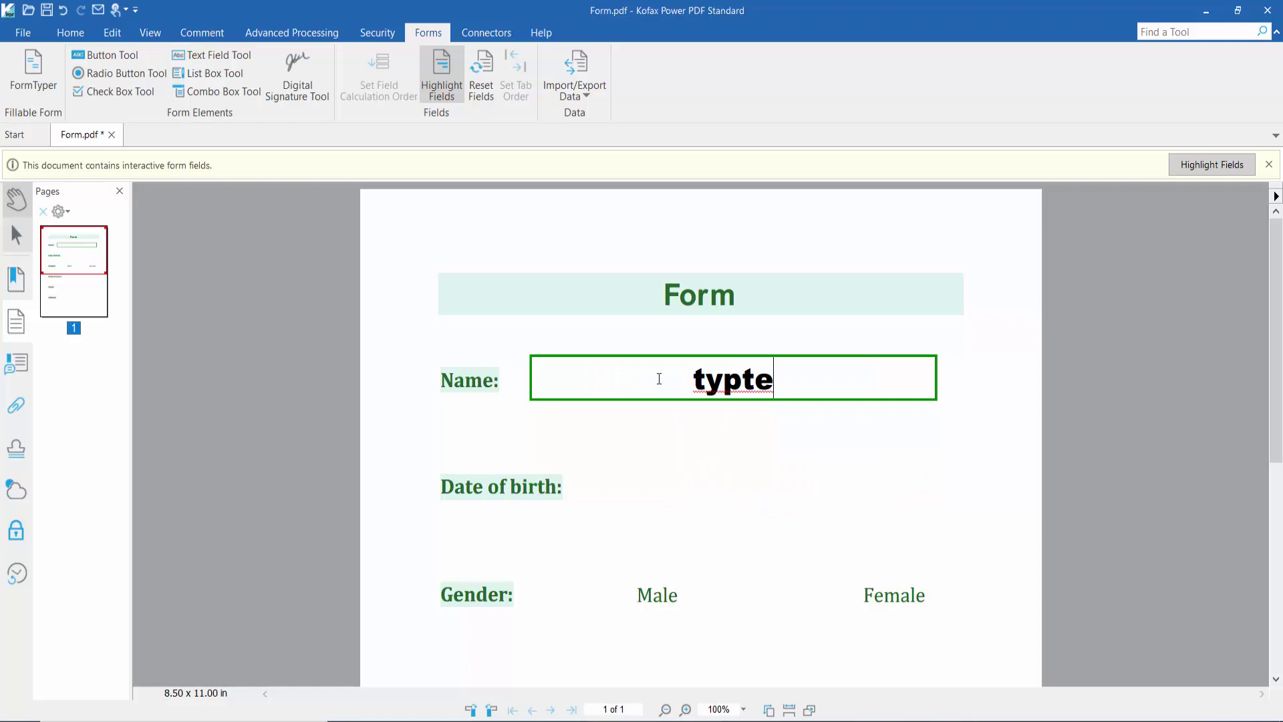
key(BackSpace)
key(BackSpace)
text(e)
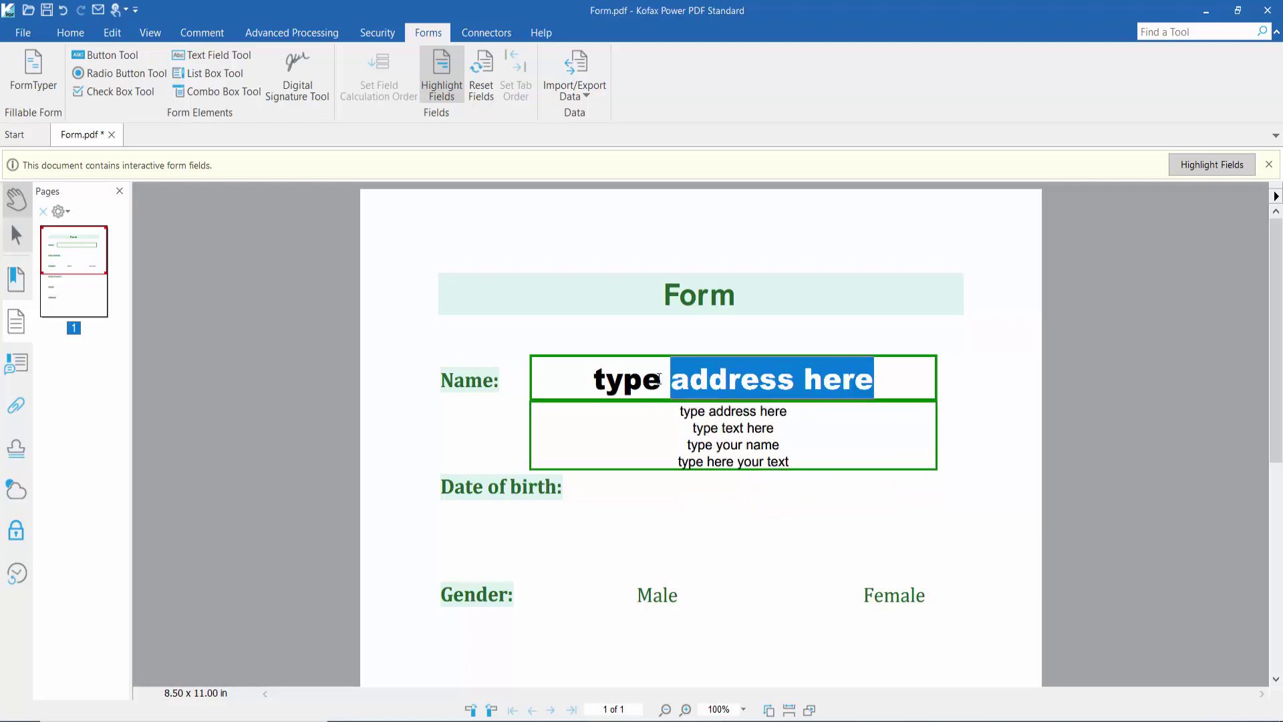
text( your )
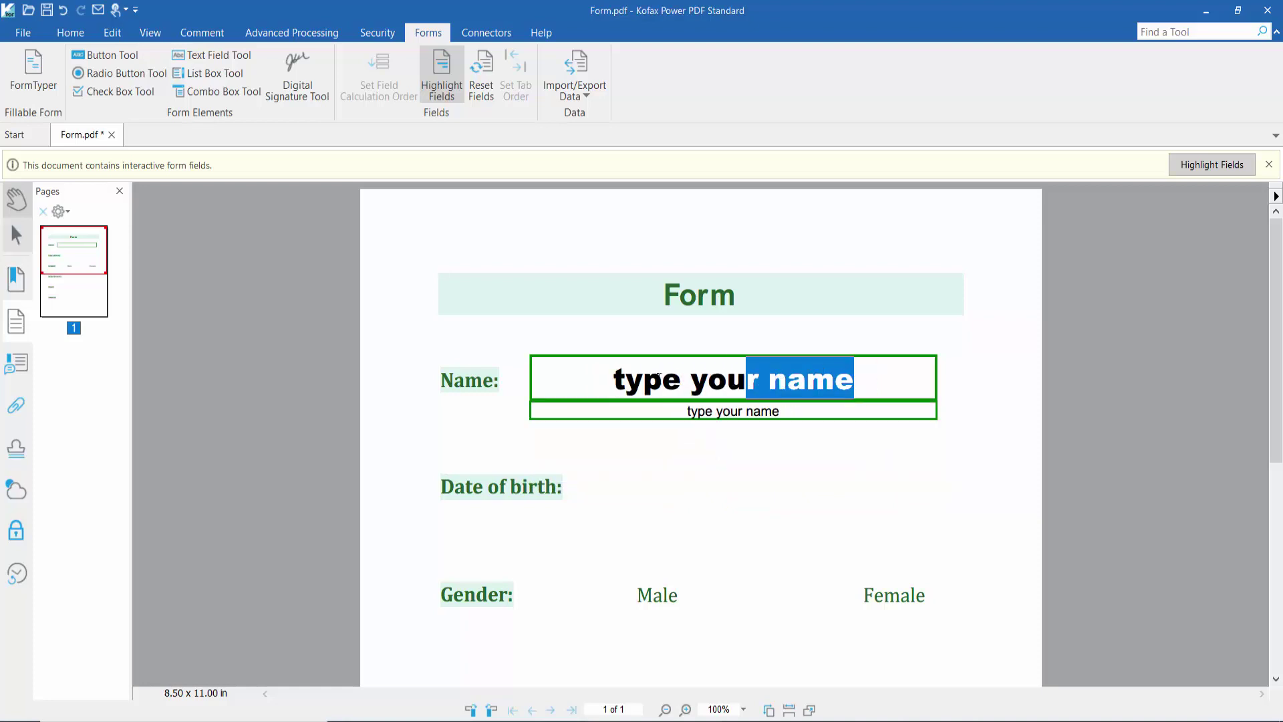
text(text)
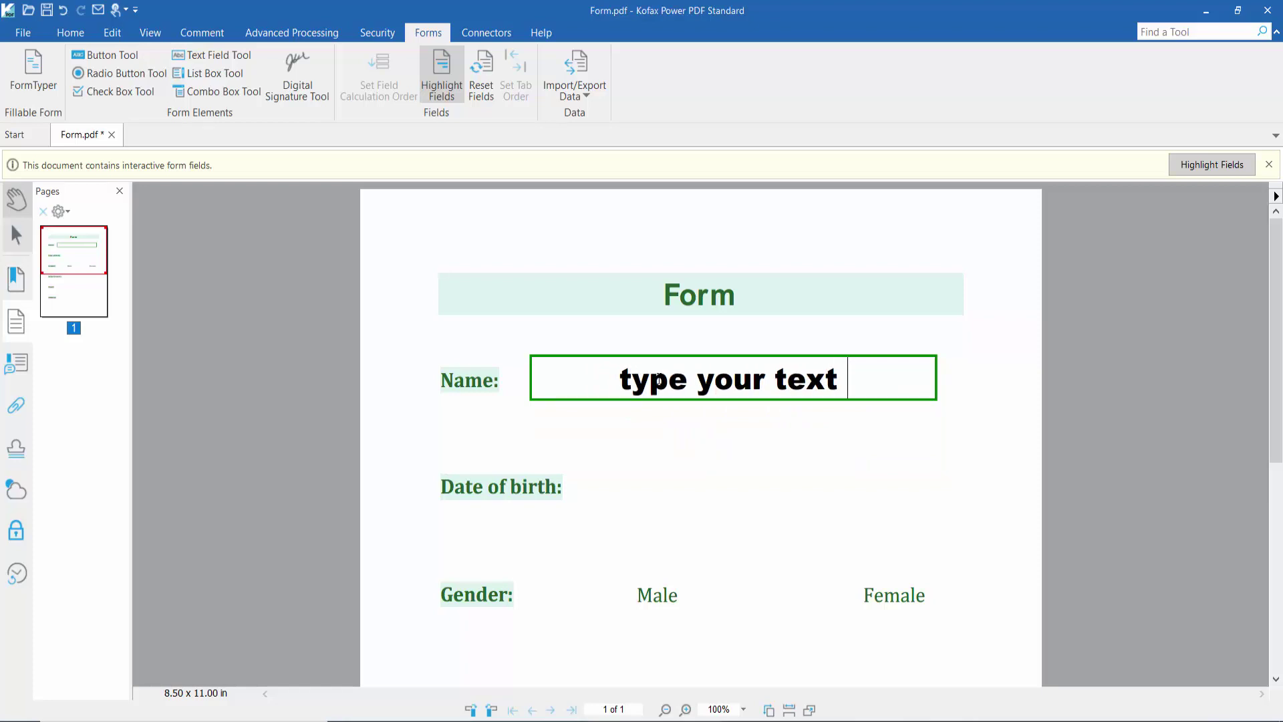
click(782, 457)
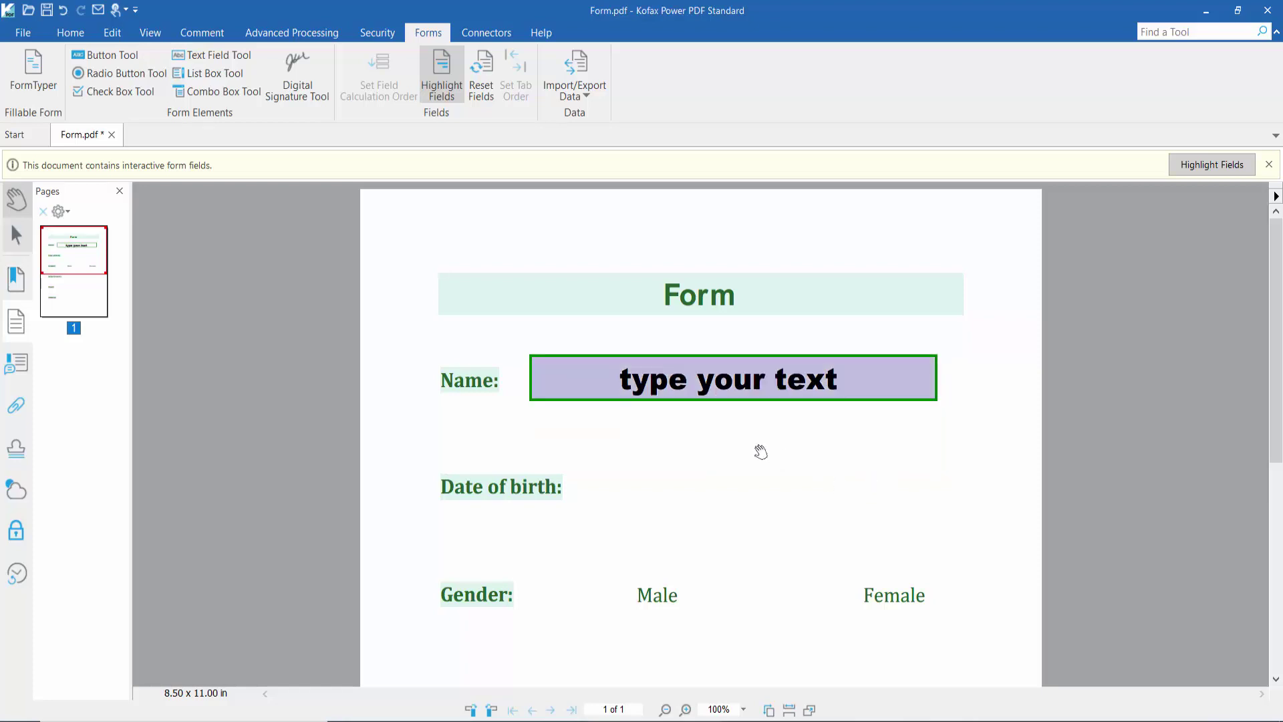
scroll(762, 452, down, 2)
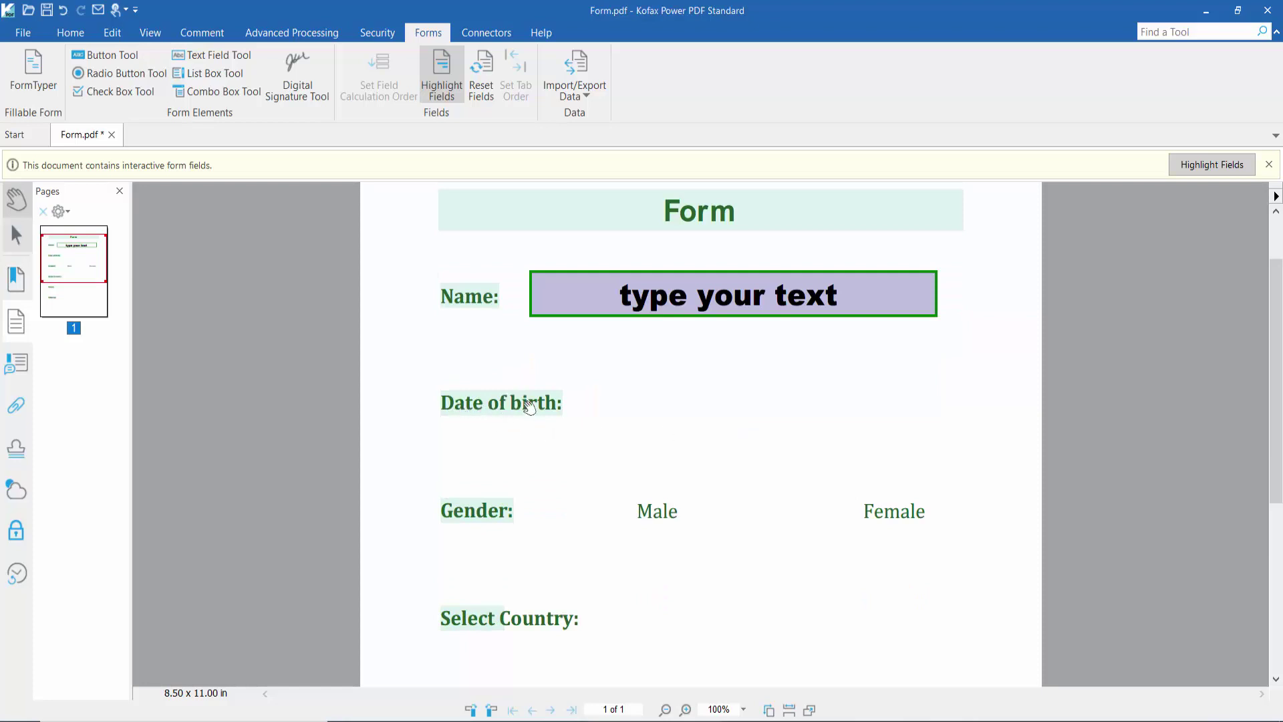
- Draw a text field, Text2, beside the Date of birth label
click(203, 57)
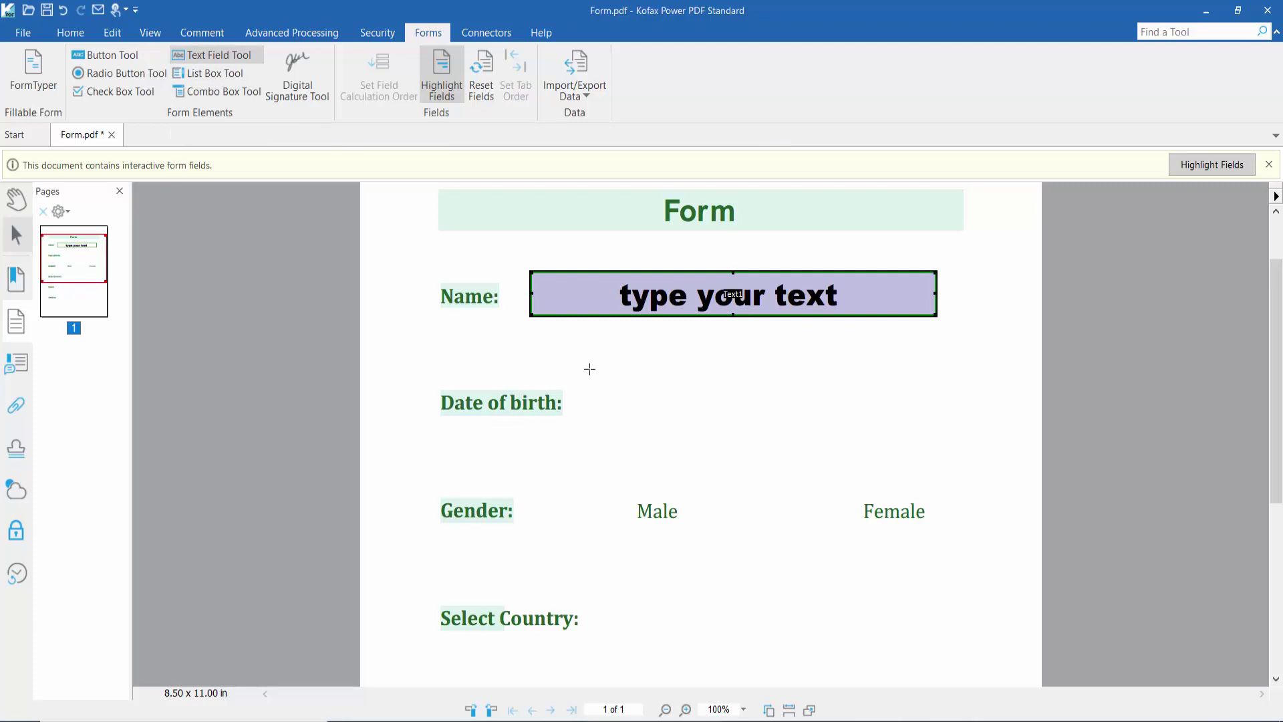
drag(627, 403, 829, 428)
click(512, 632)
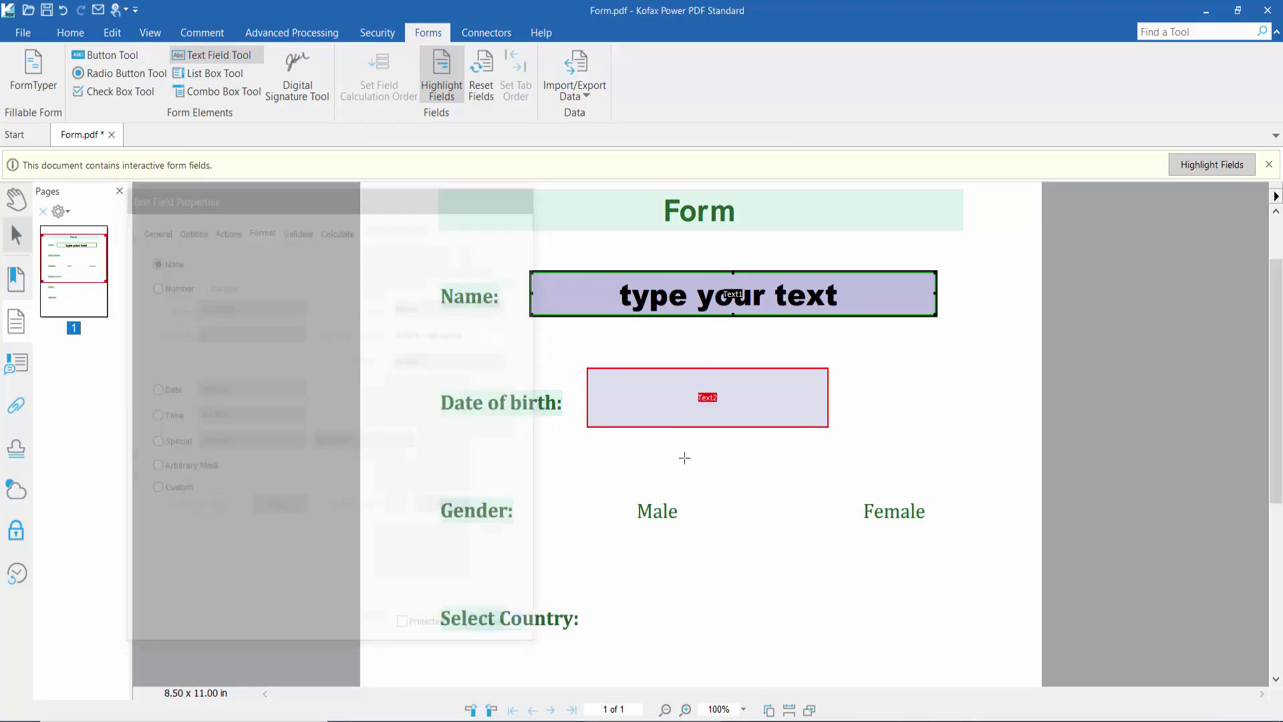
right_click(700, 412)
- Give Text2 a green outline and a light lavender fill
click(745, 594)
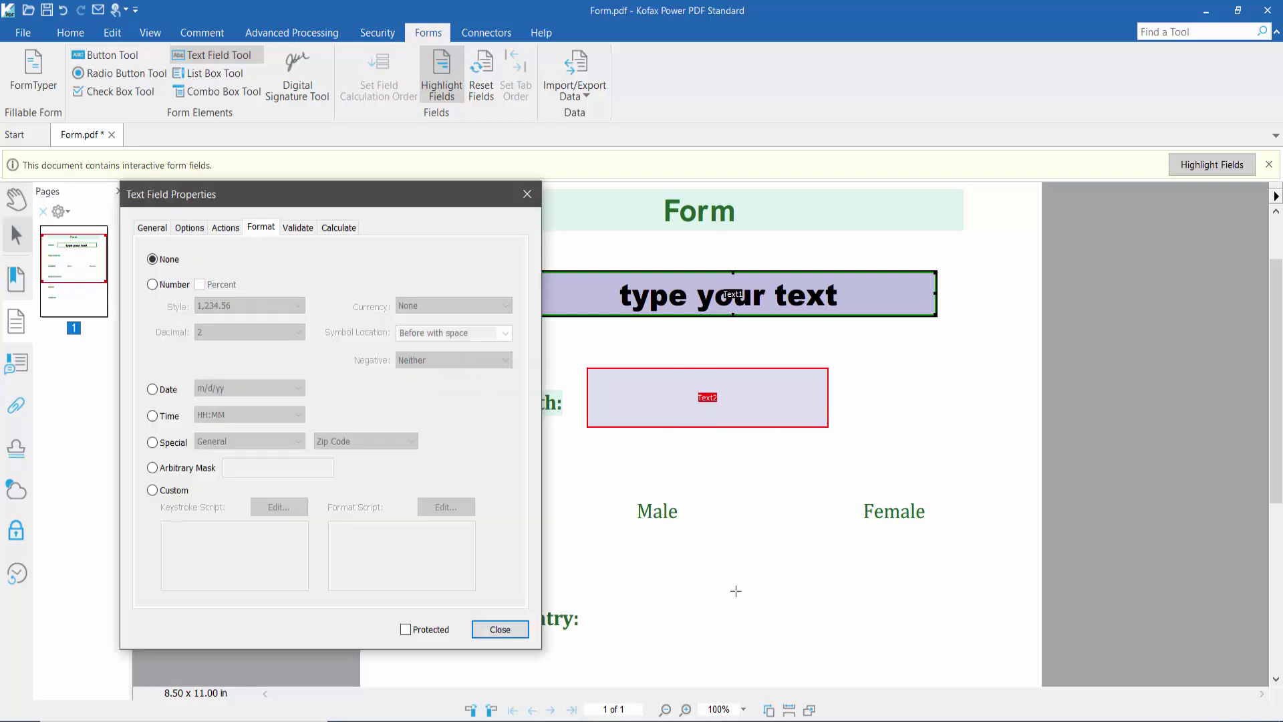
click(168, 233)
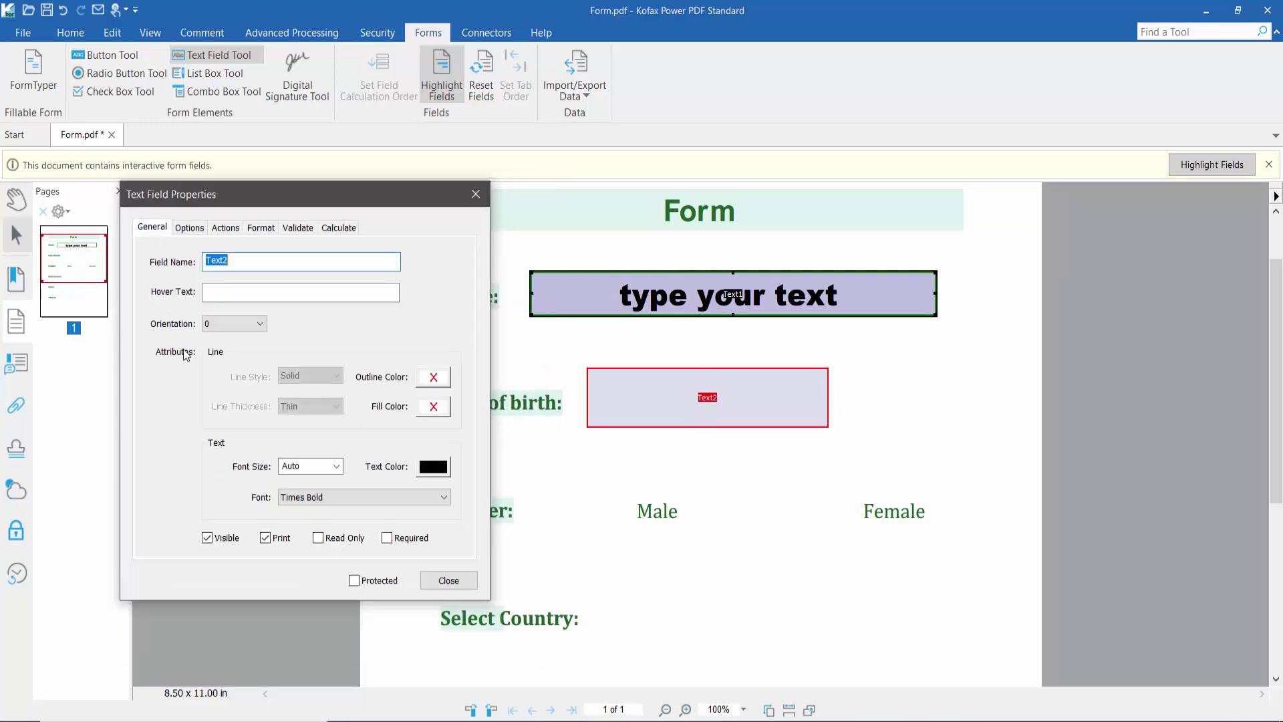
click(435, 380)
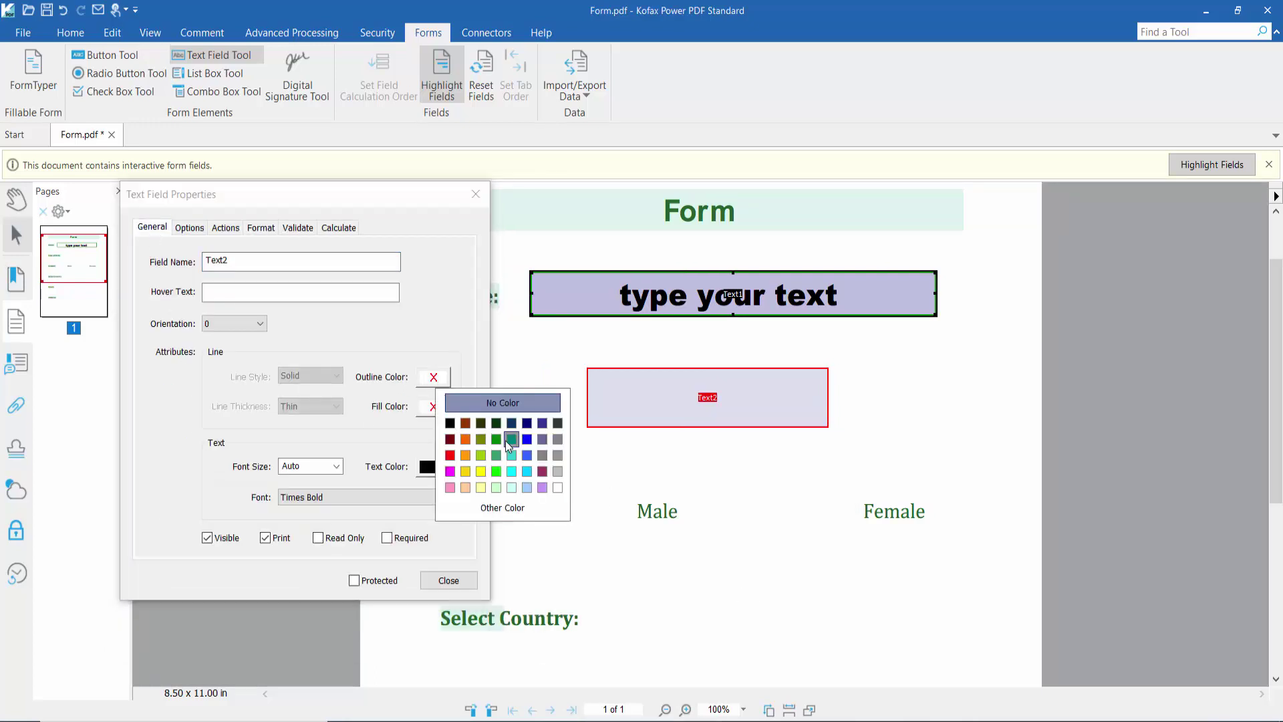
click(506, 440)
click(439, 414)
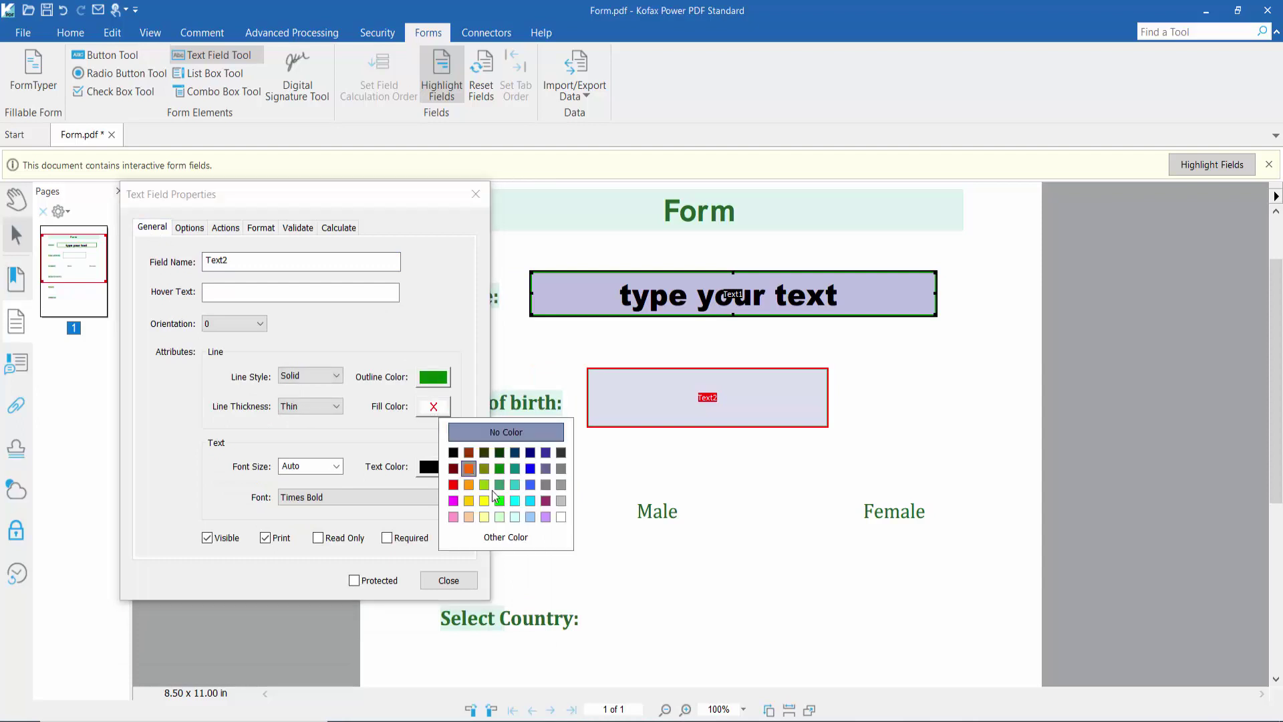
click(550, 519)
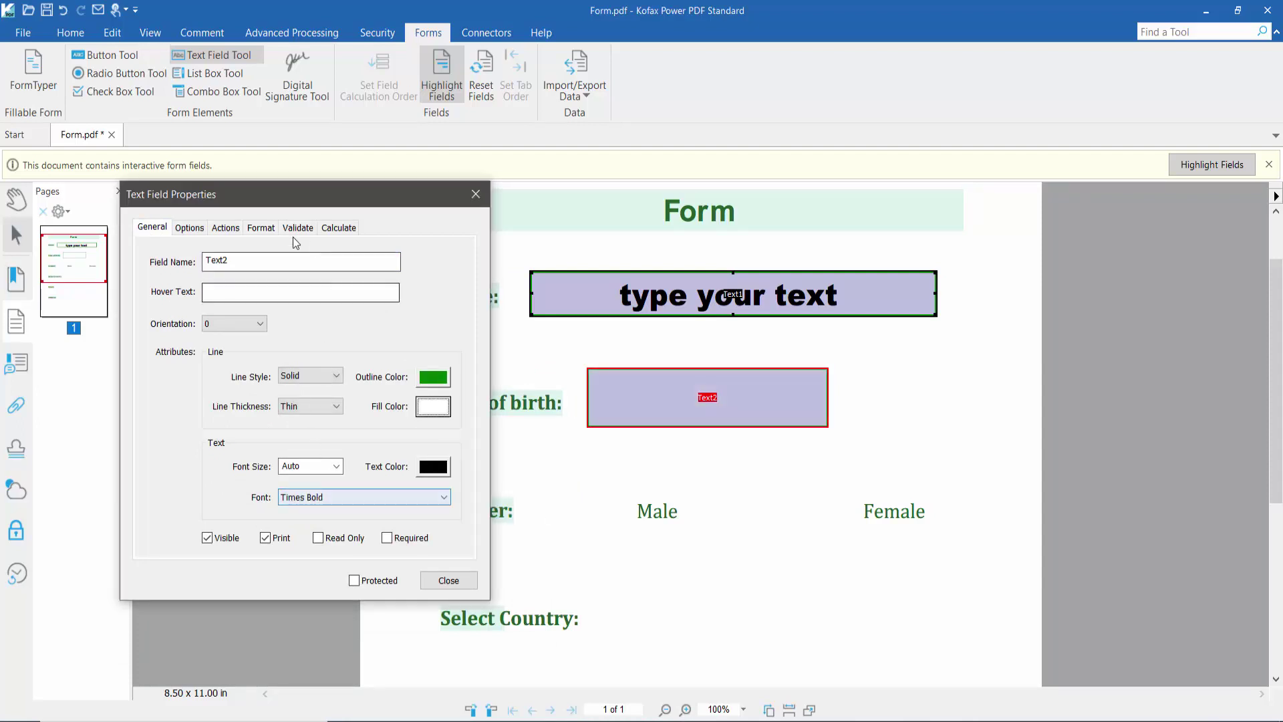
click(225, 228)
click(189, 228)
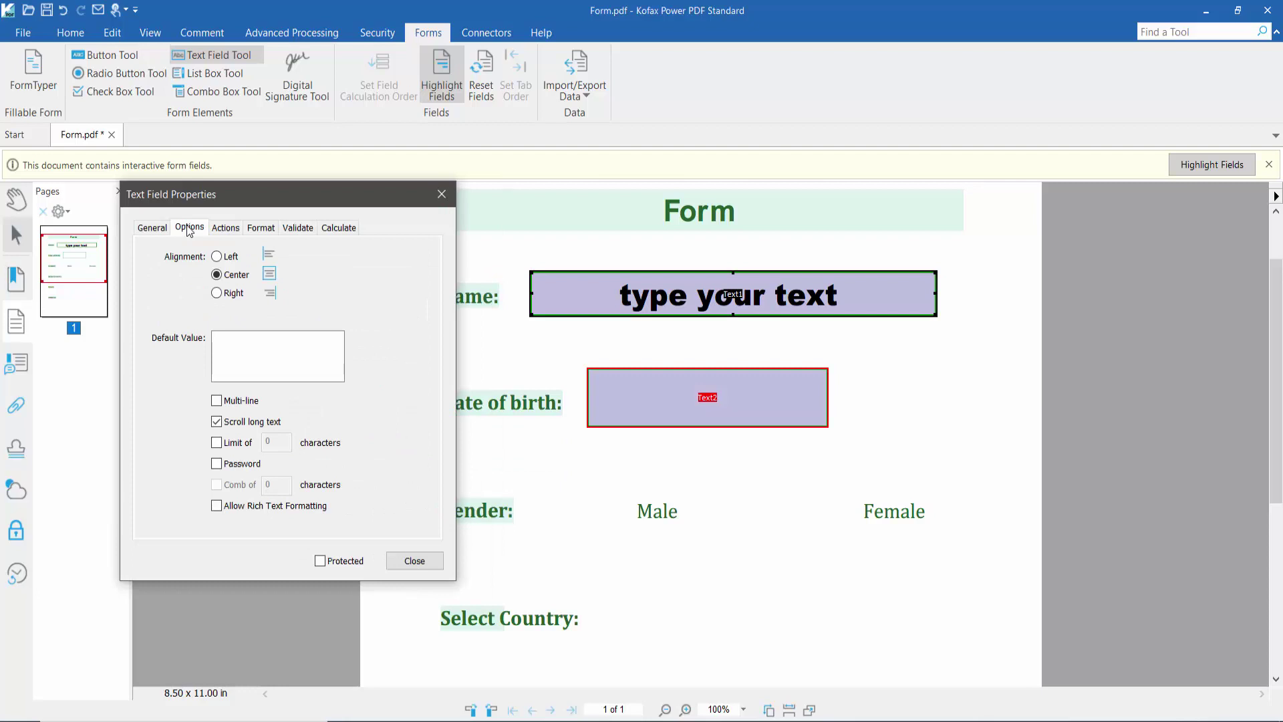
click(265, 228)
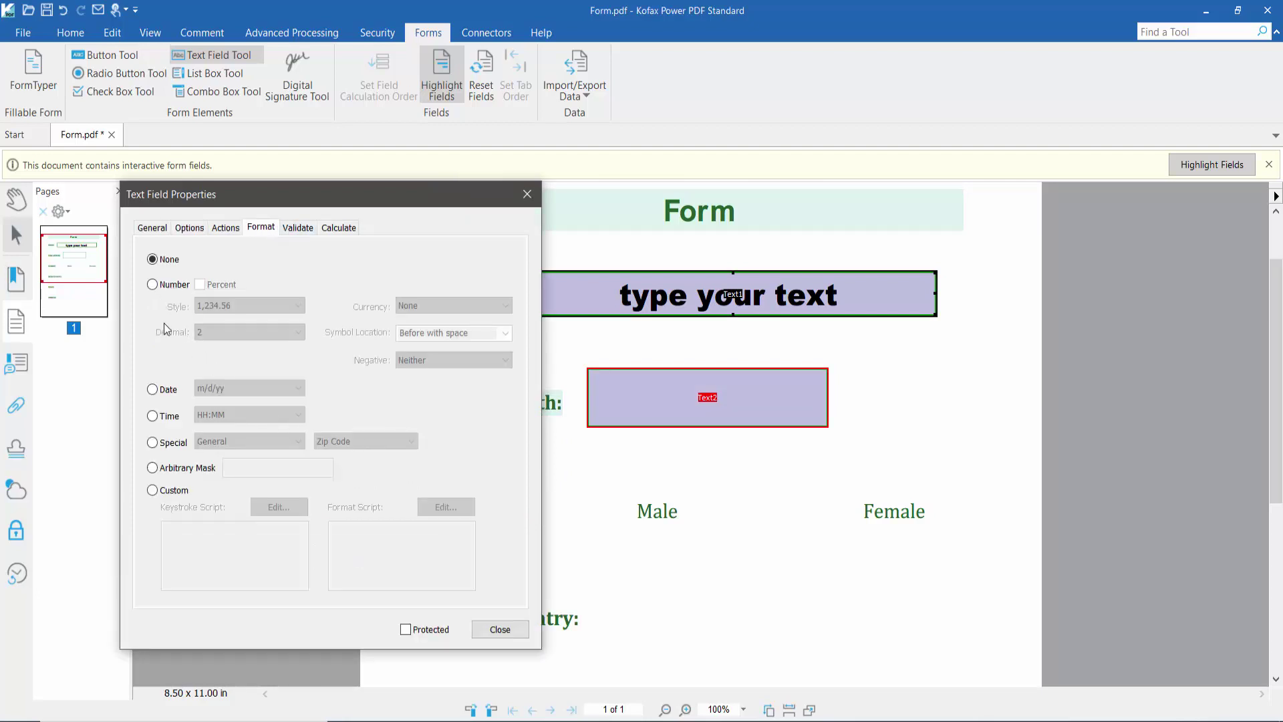
- Set Text2's format to Date with mm/dd/yyyy and close its properties
click(151, 391)
click(306, 388)
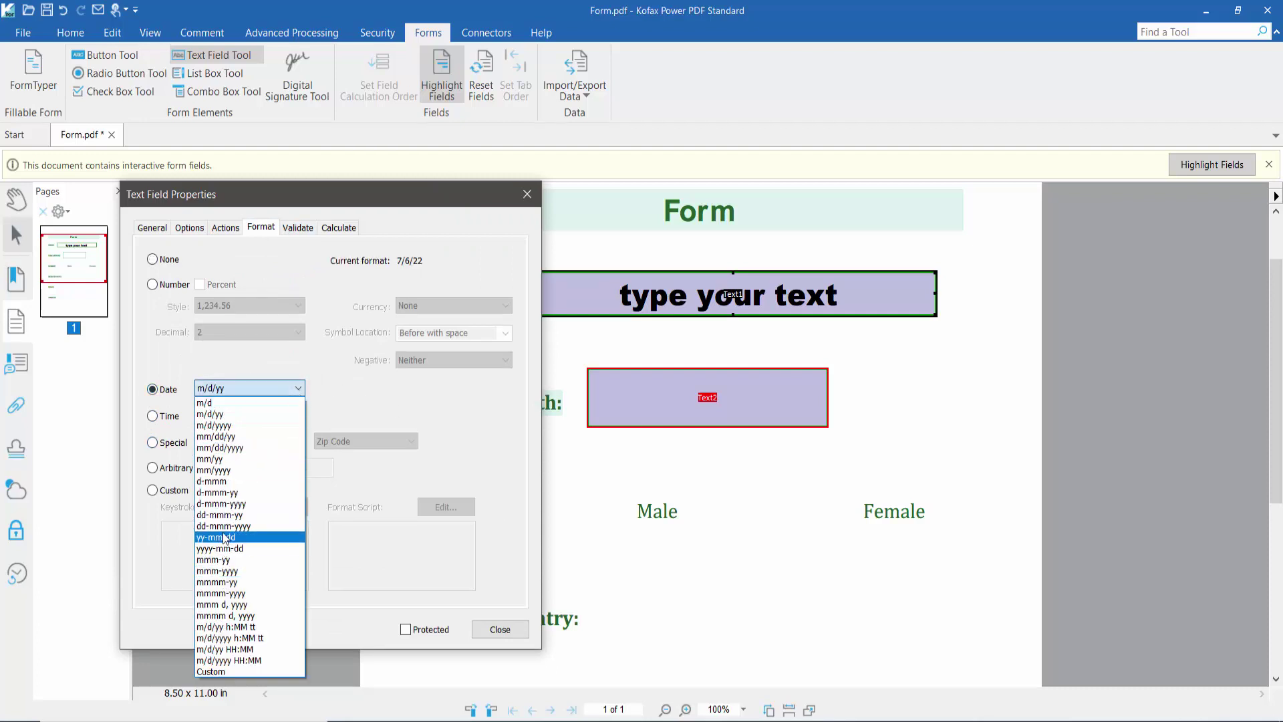
click(230, 448)
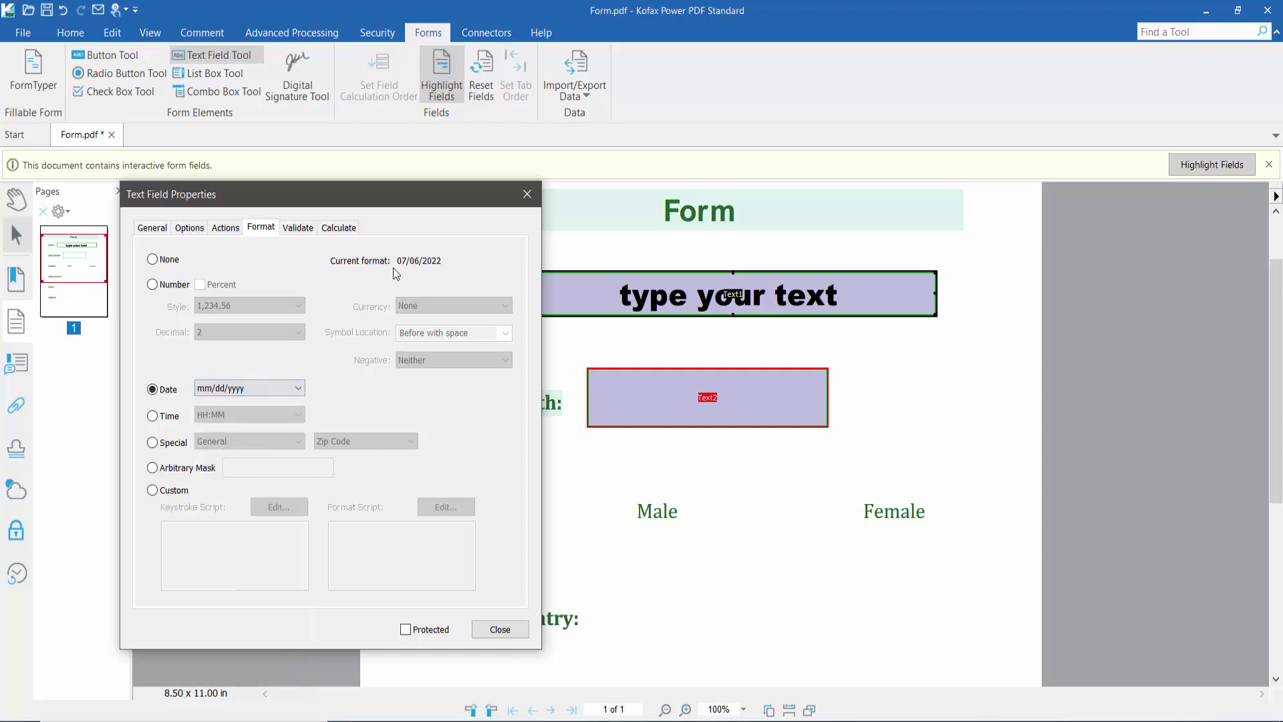
click(500, 629)
click(14, 212)
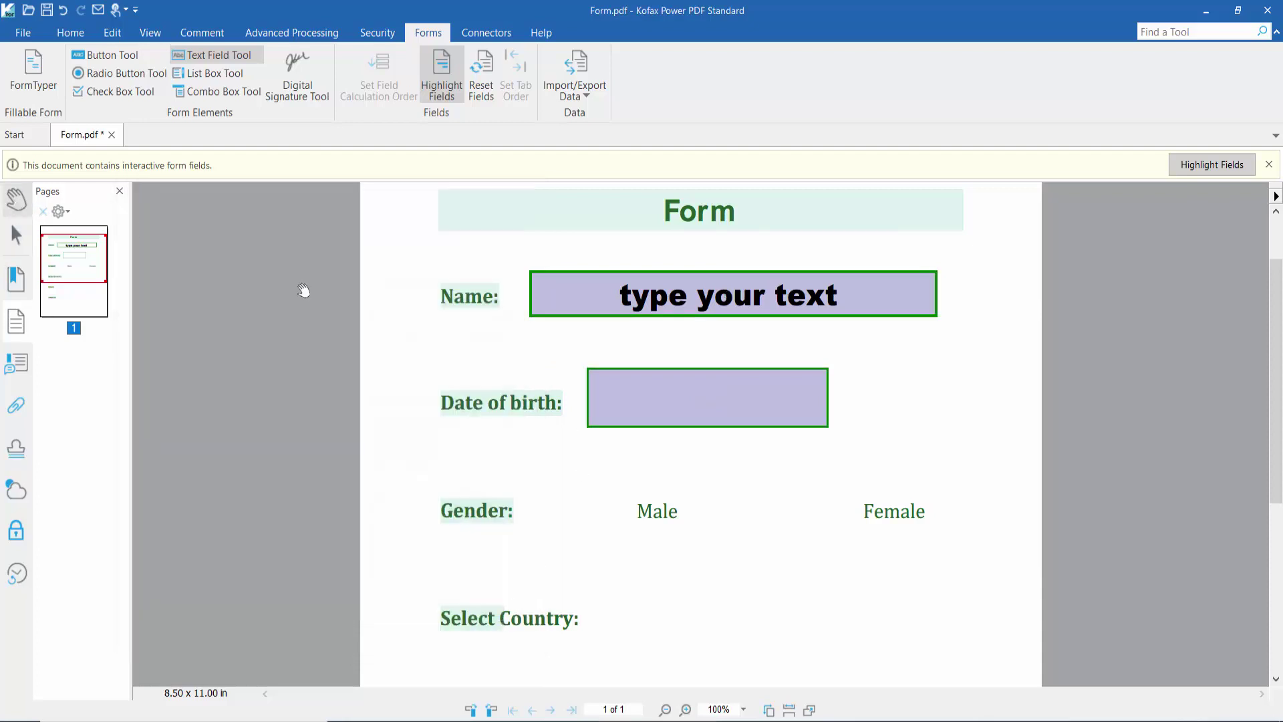
- Test the Date of birth field by entering 10/10/2022
click(692, 399)
text(10/10/)
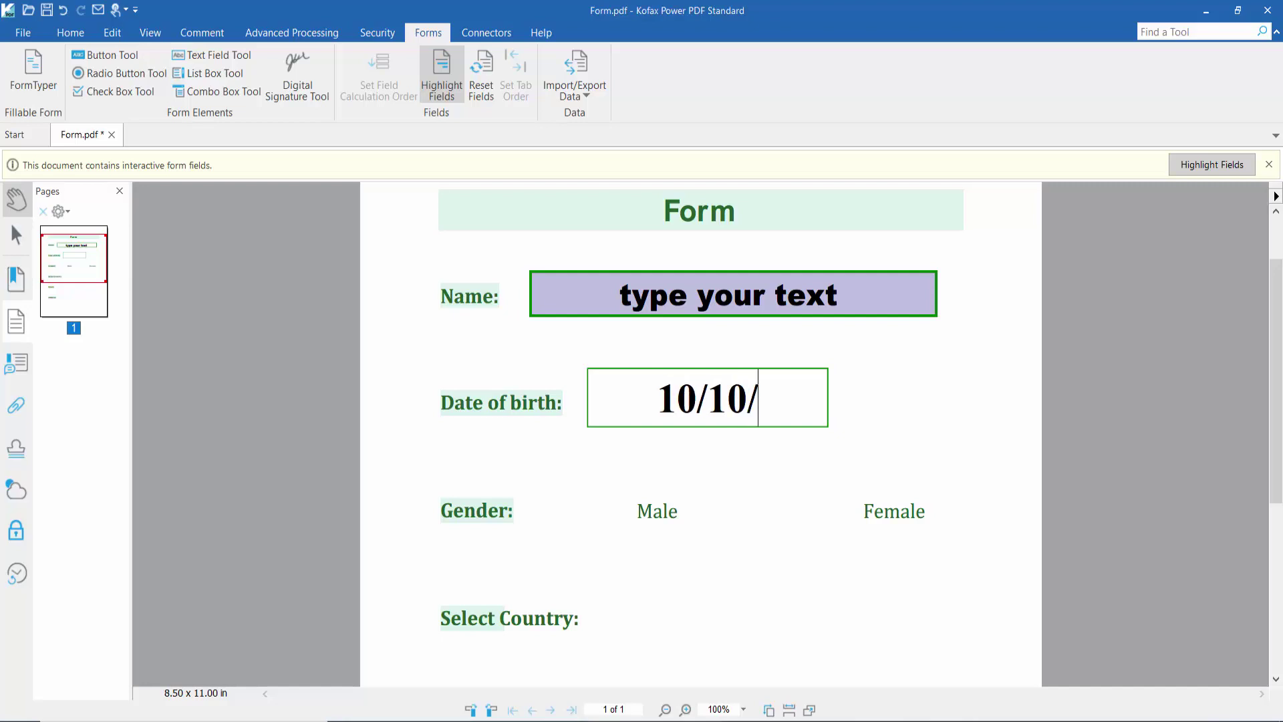
text(2022)
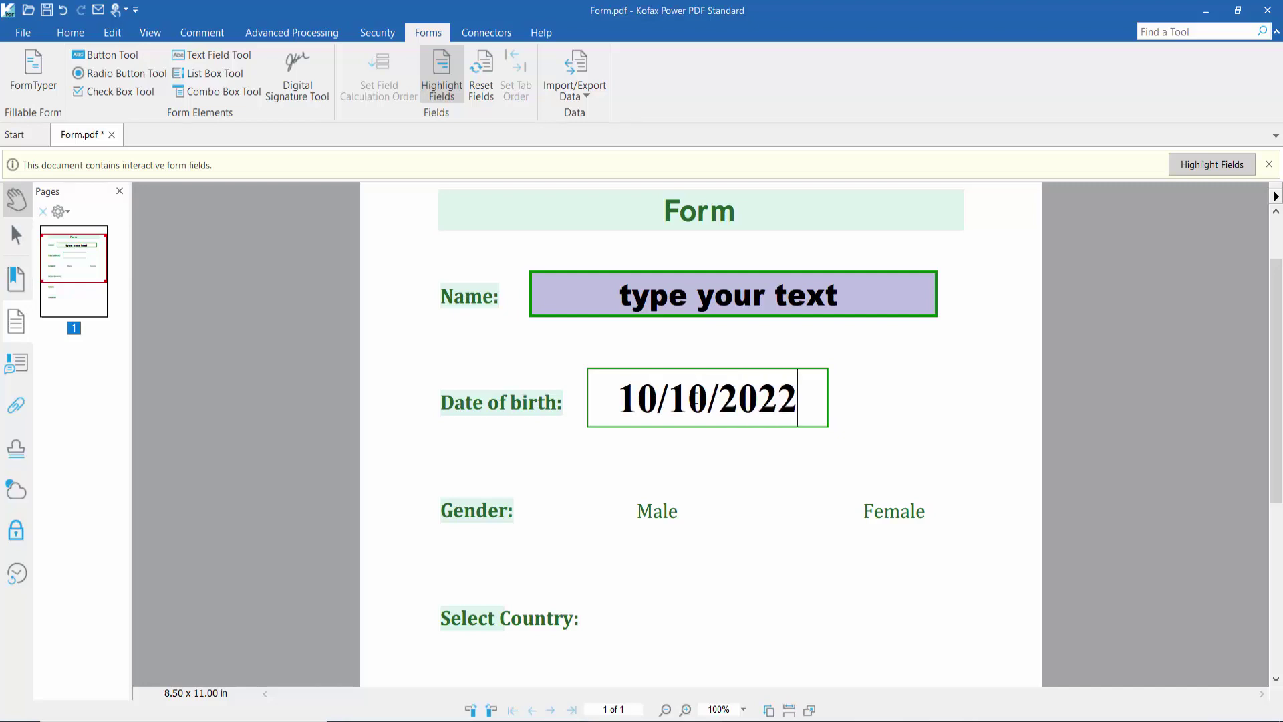
click(821, 470)
scroll(792, 426, down, 2)
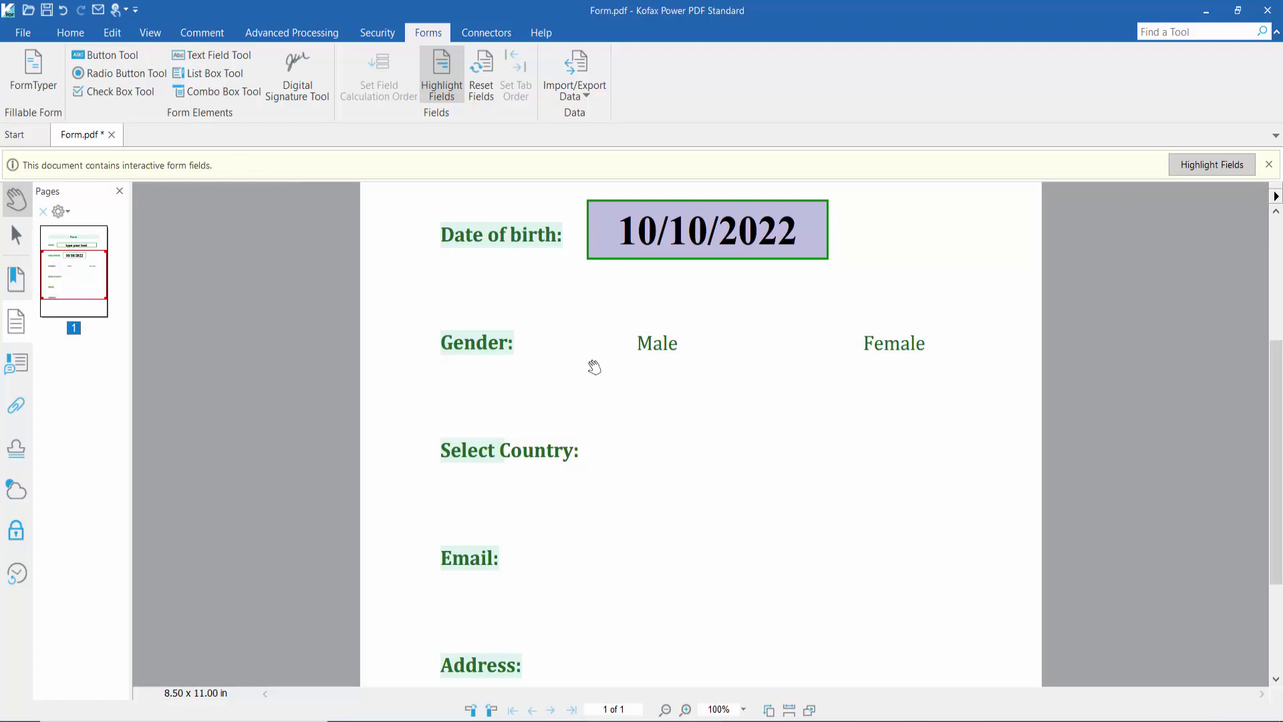
- Draw a check box, CheckBox3, beside the Male label
click(106, 97)
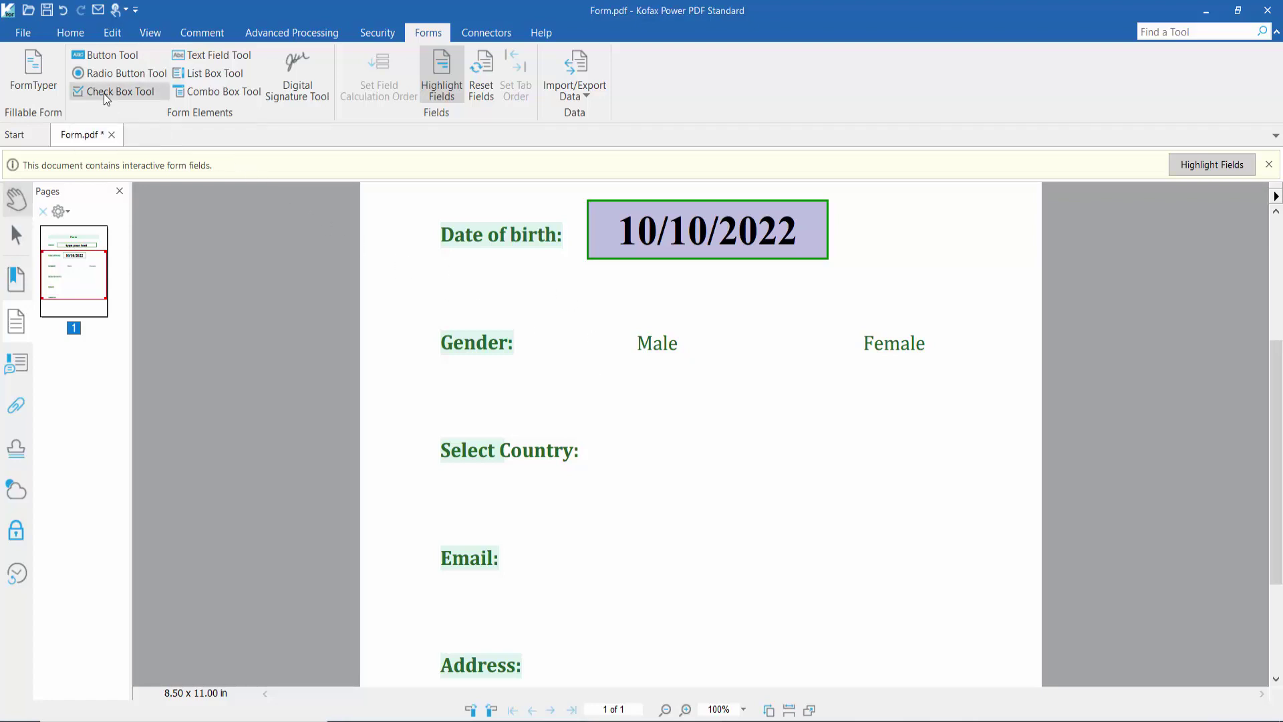
drag(549, 307, 629, 376)
click(449, 580)
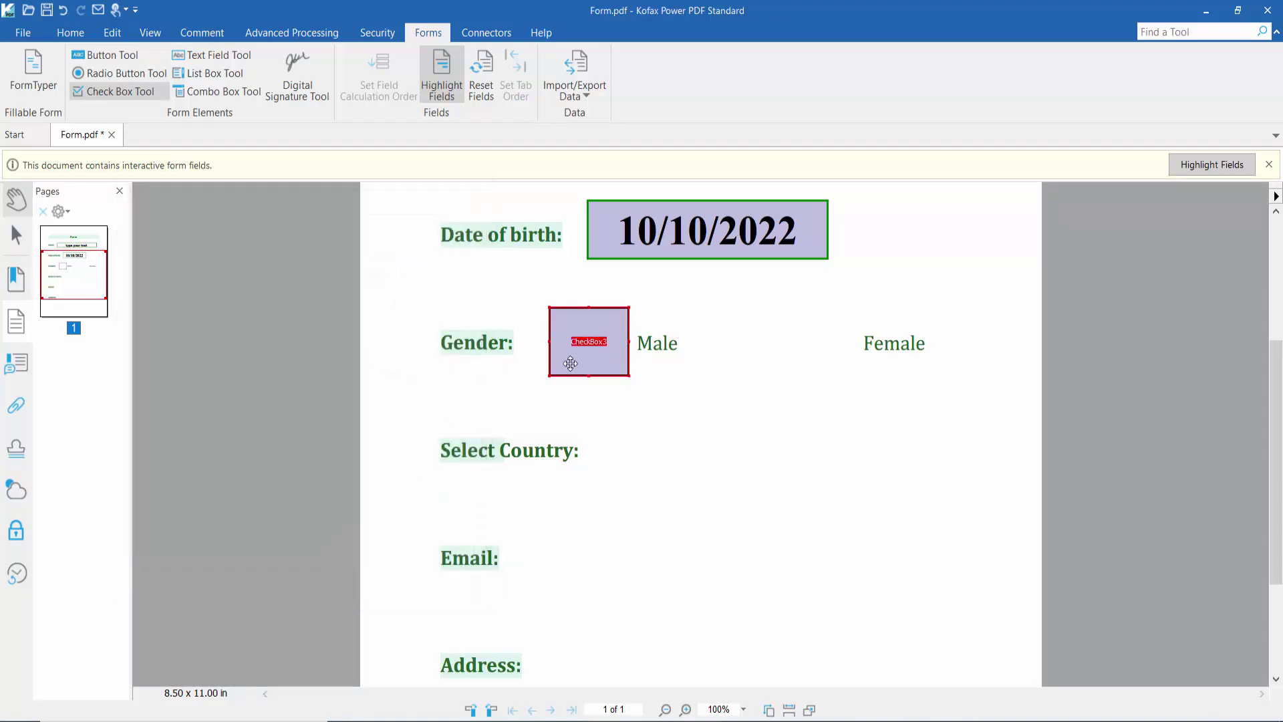
right_click(571, 362)
- Give CheckBox3 a green outline with Medium line thickness
click(620, 540)
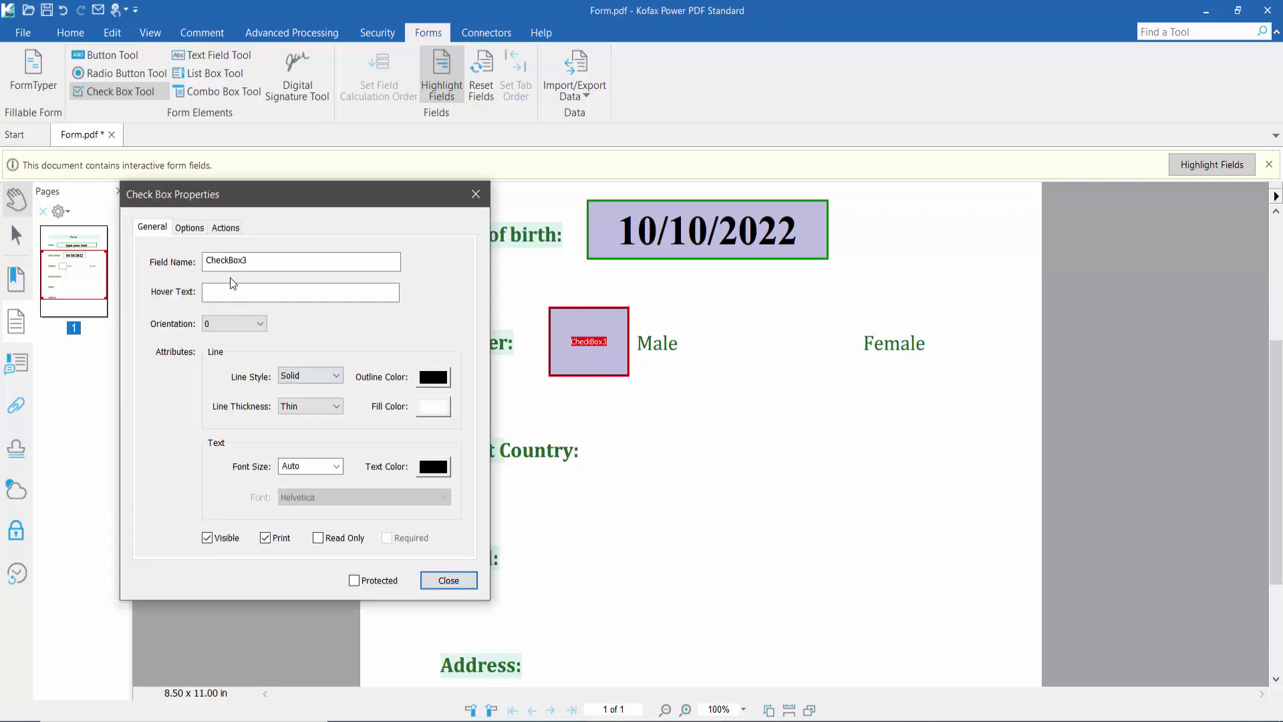
click(433, 377)
click(494, 457)
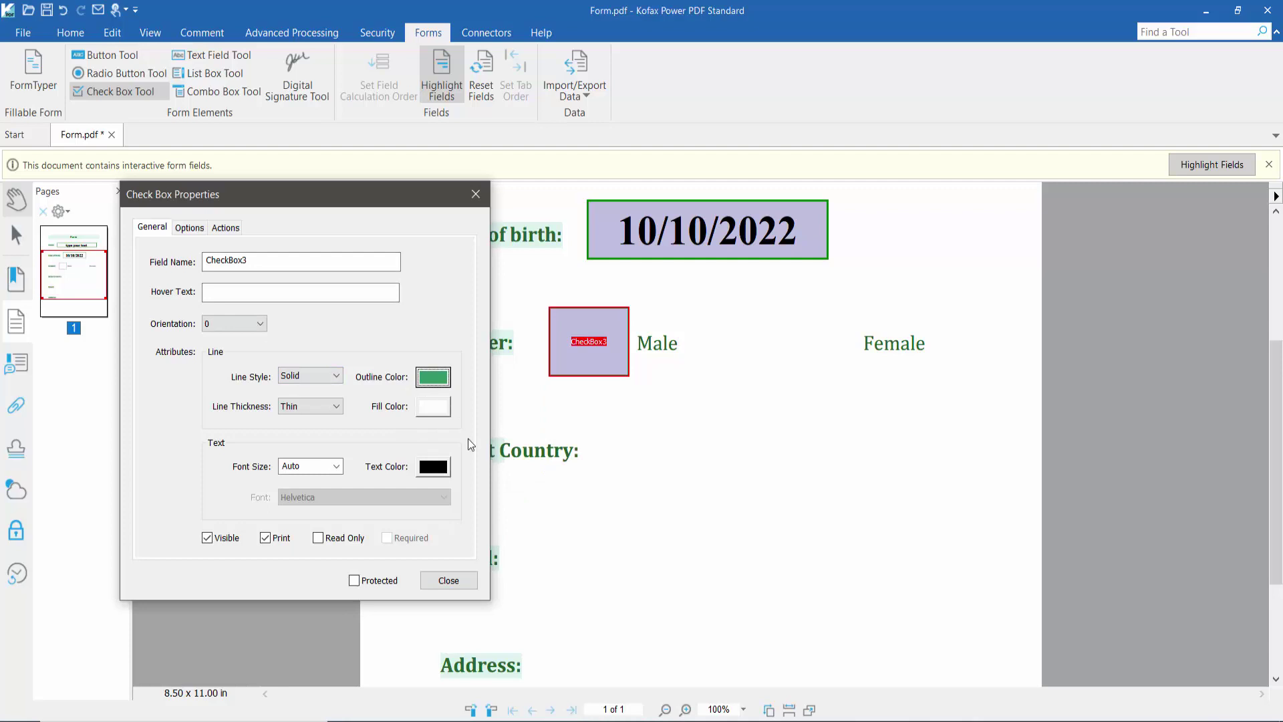
click(424, 407)
click(321, 408)
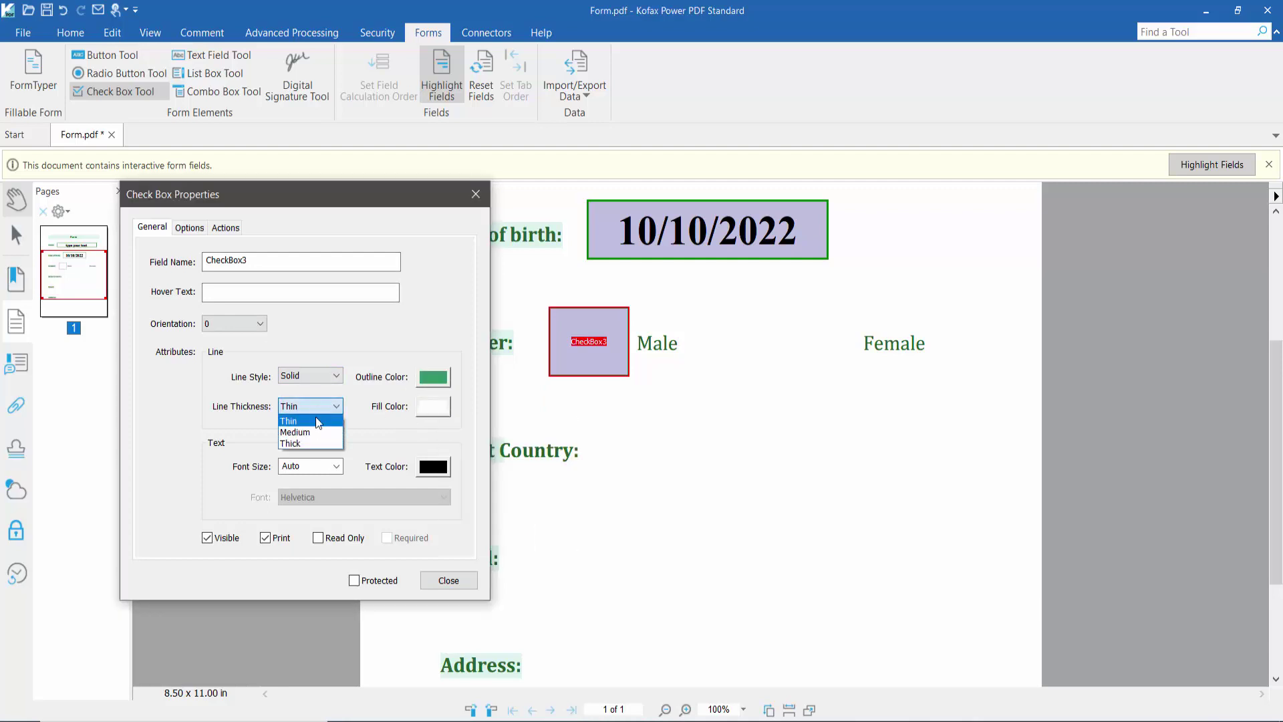
click(313, 433)
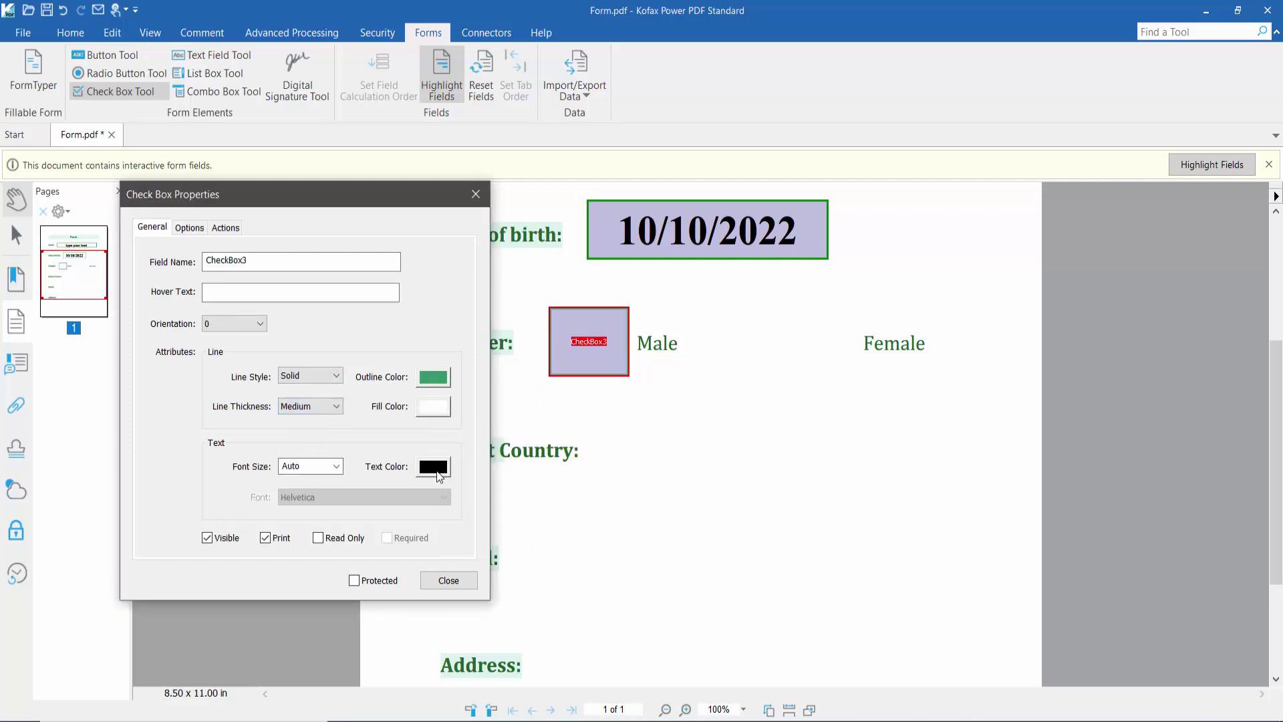
- Keep CheckBox3's style at Check and close its properties
click(227, 229)
click(200, 229)
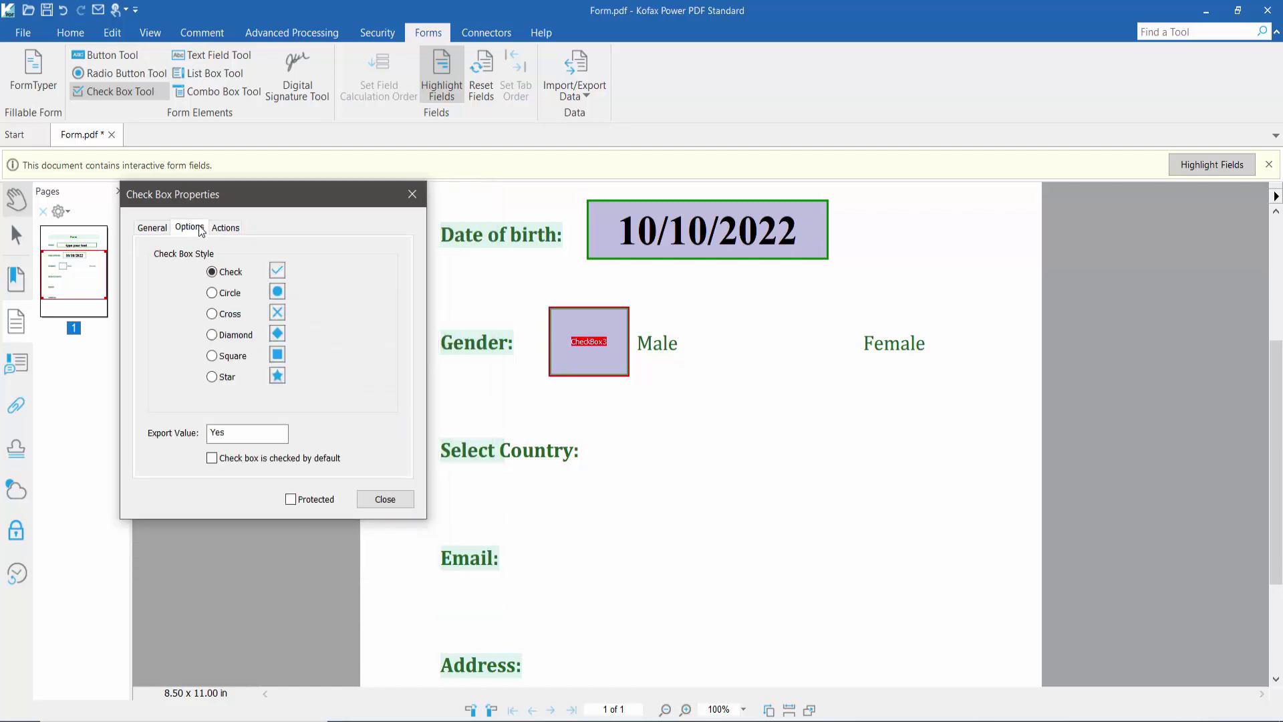
click(214, 296)
click(212, 272)
click(212, 314)
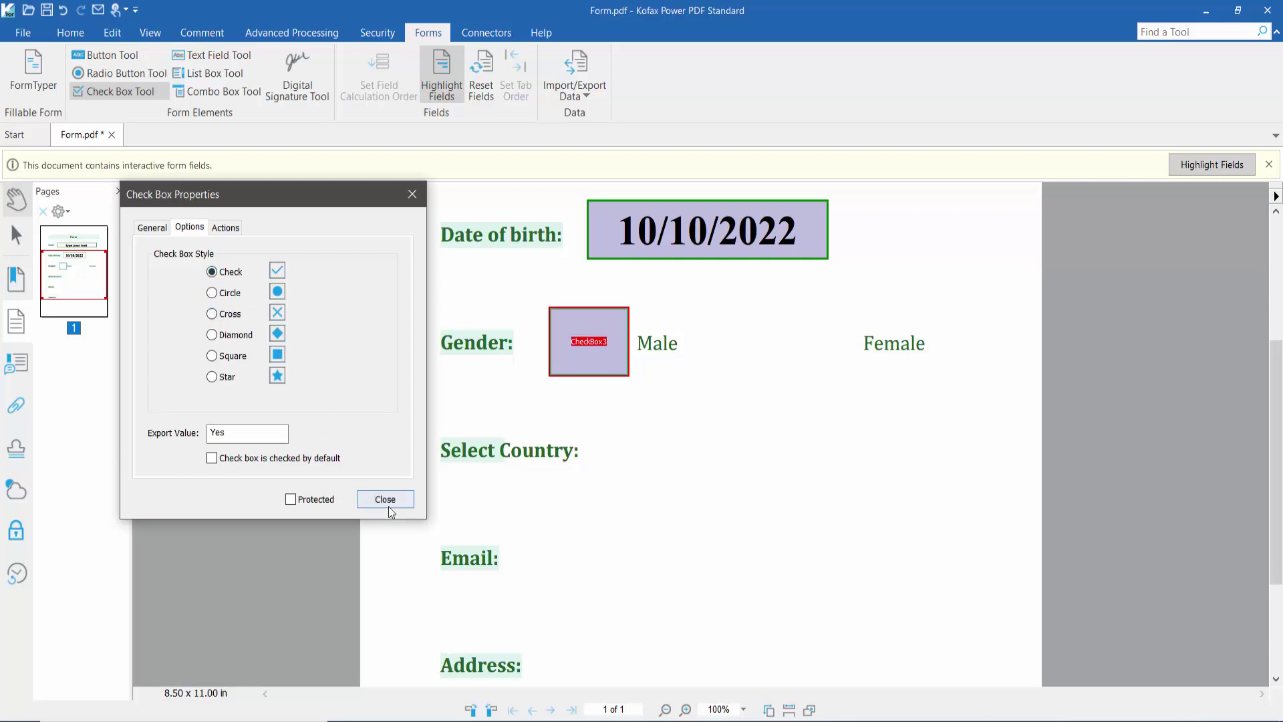
click(385, 500)
click(16, 208)
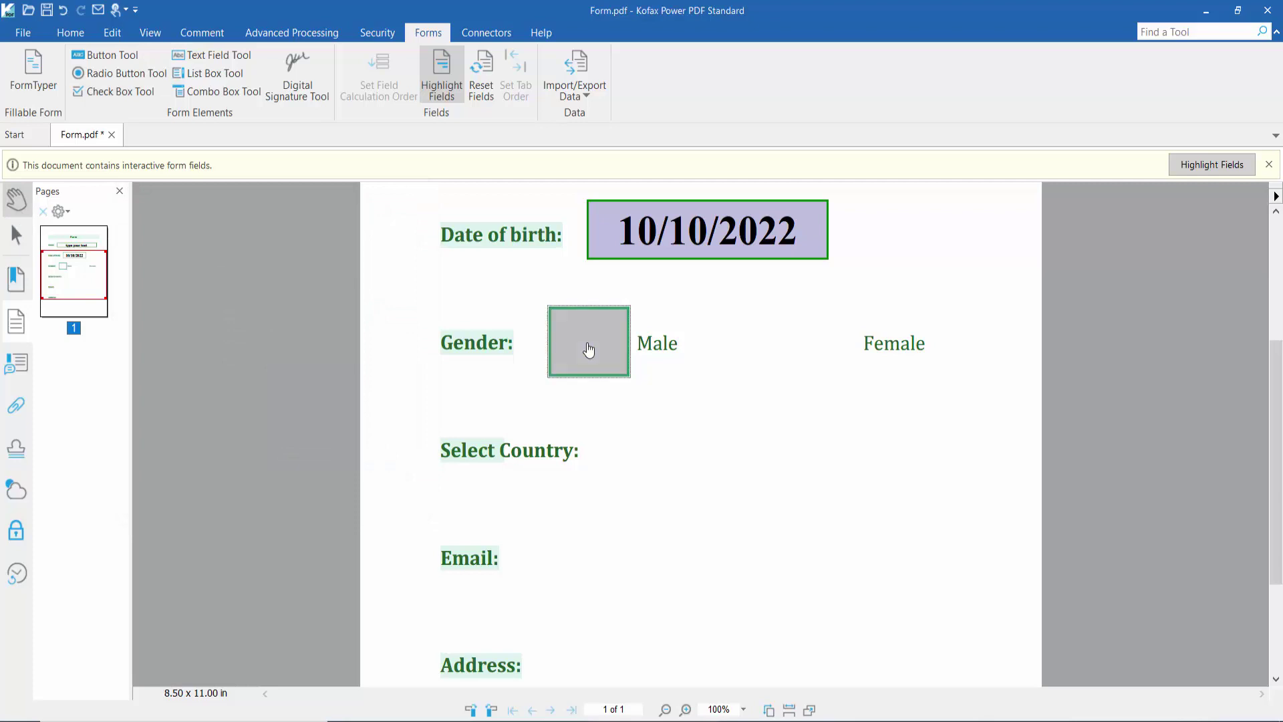
- Tick the Male box, then draw a new check box just left of Female
click(579, 349)
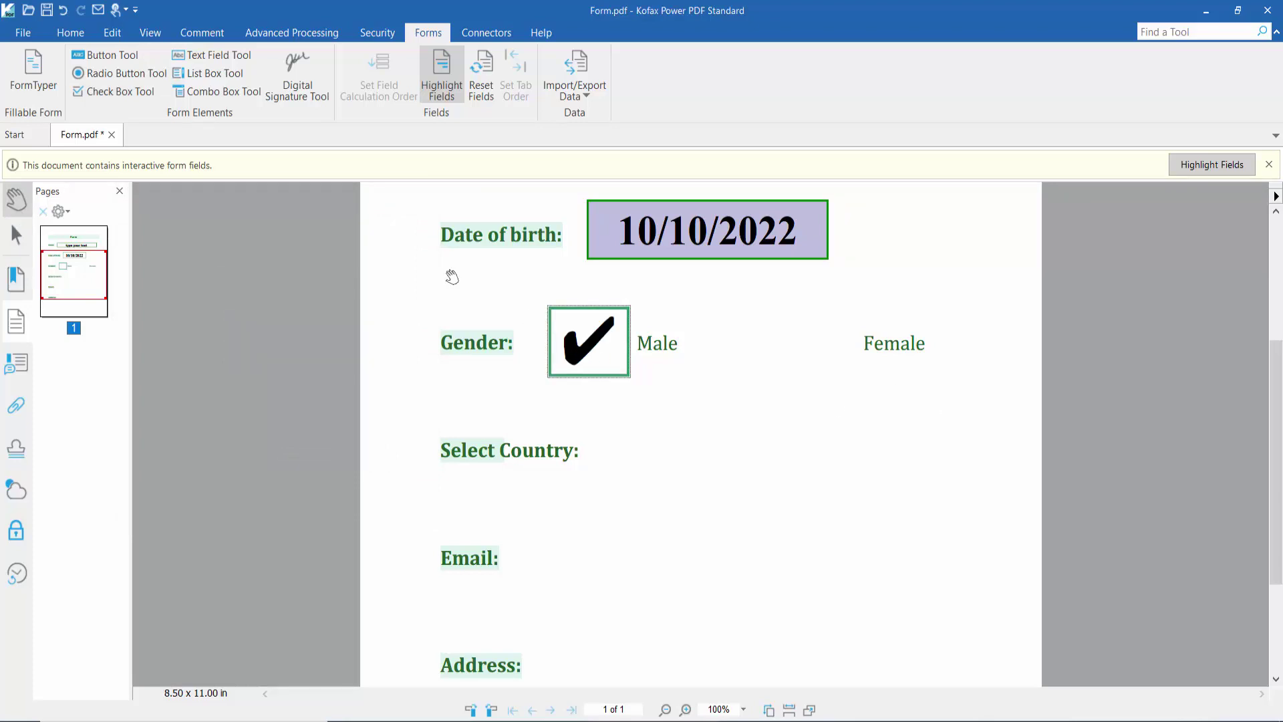
click(128, 95)
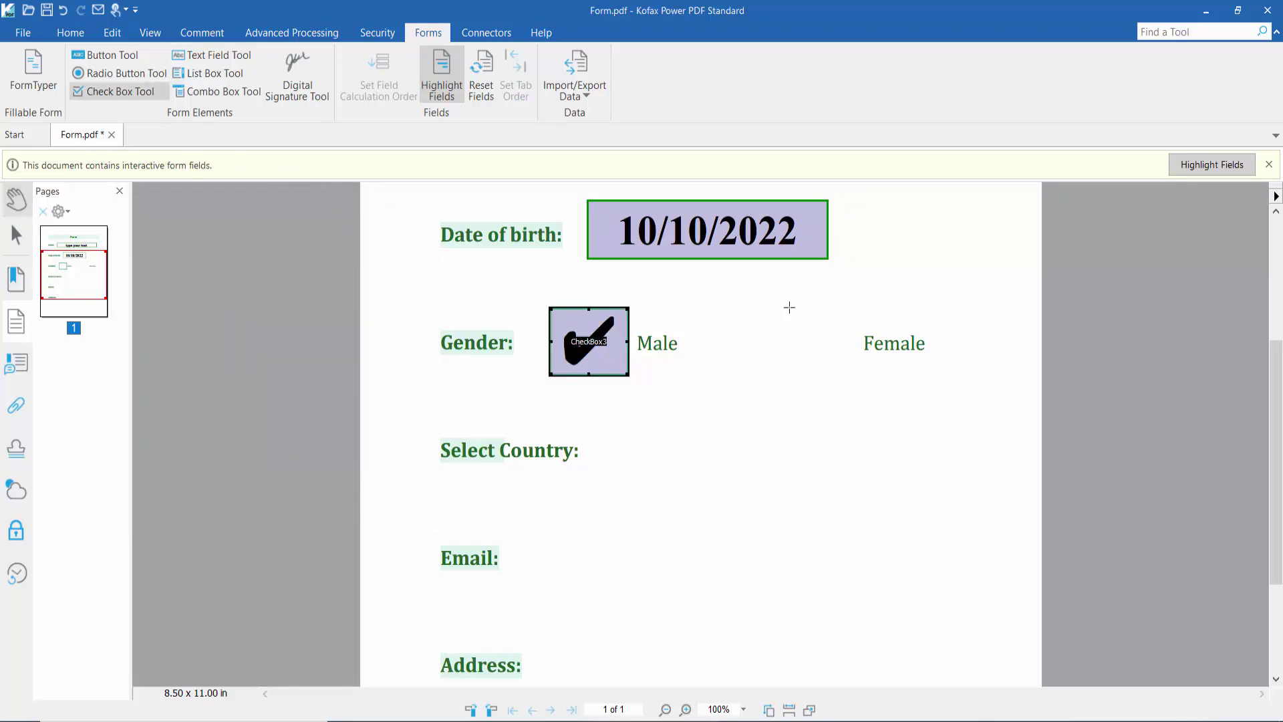
drag(775, 307, 855, 376)
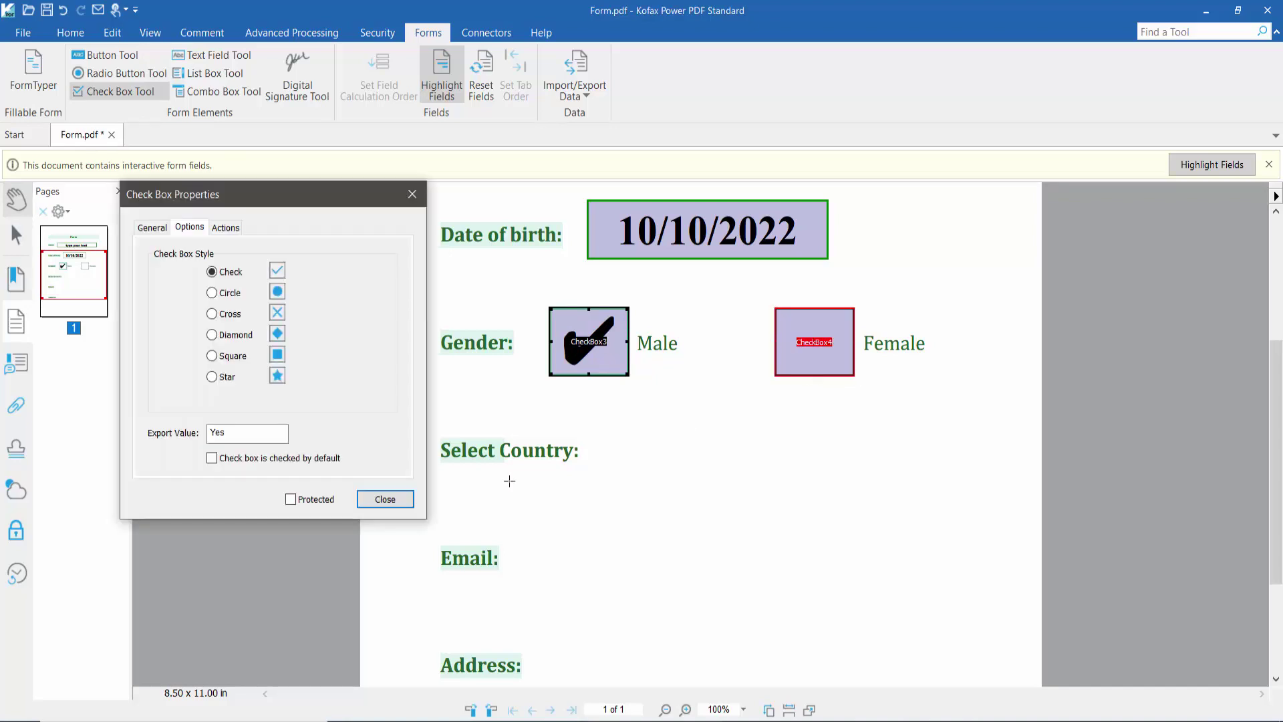
click(378, 501)
- Tick the new Female check box (CheckBox4) to test it
click(829, 354)
scroll(669, 469, down, 1)
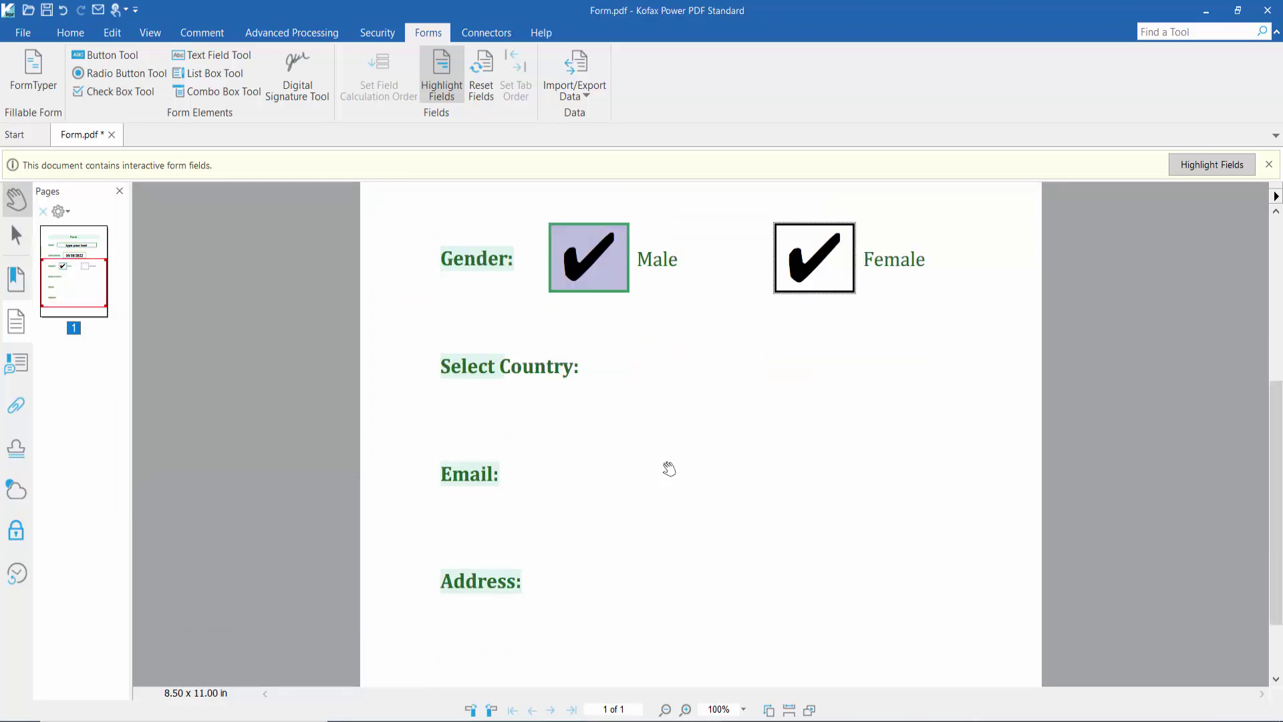
scroll(668, 465, up, 1)
scroll(672, 466, down, 1)
- Draw a combo box beside Select Country and give it a green outline
click(216, 95)
drag(621, 363, 779, 389)
click(416, 531)
right_click(640, 373)
click(693, 554)
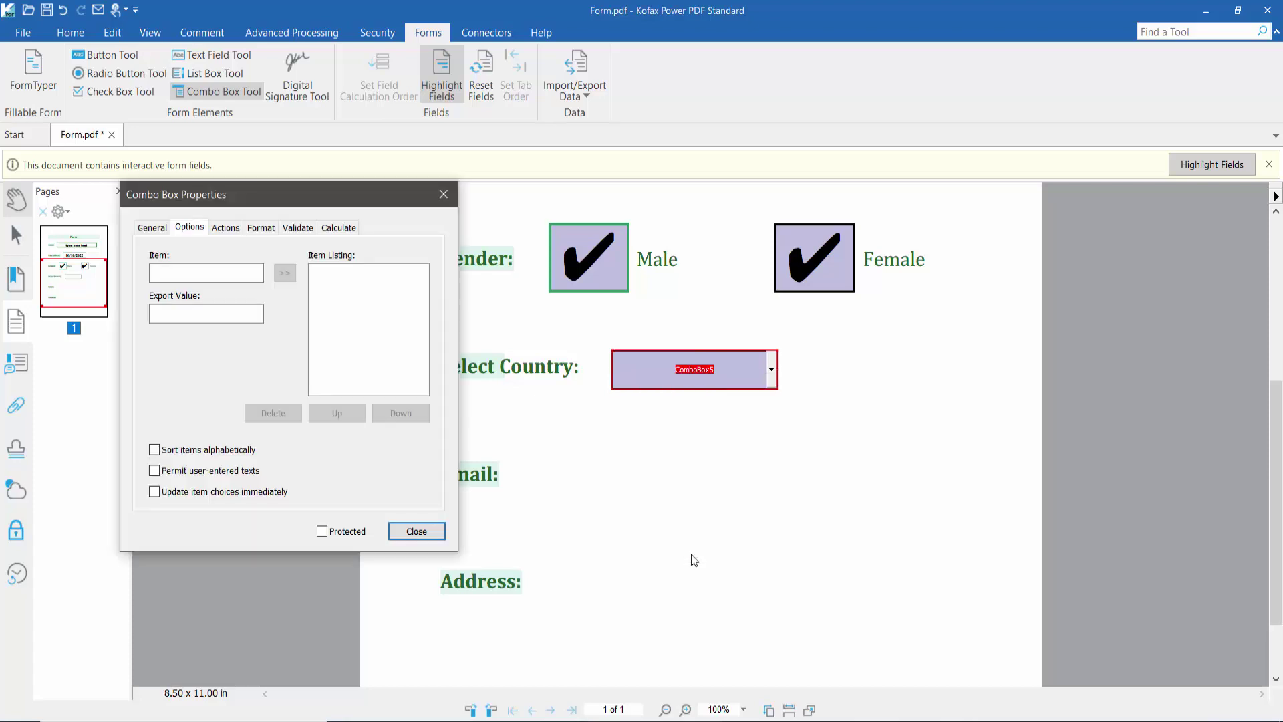
click(152, 228)
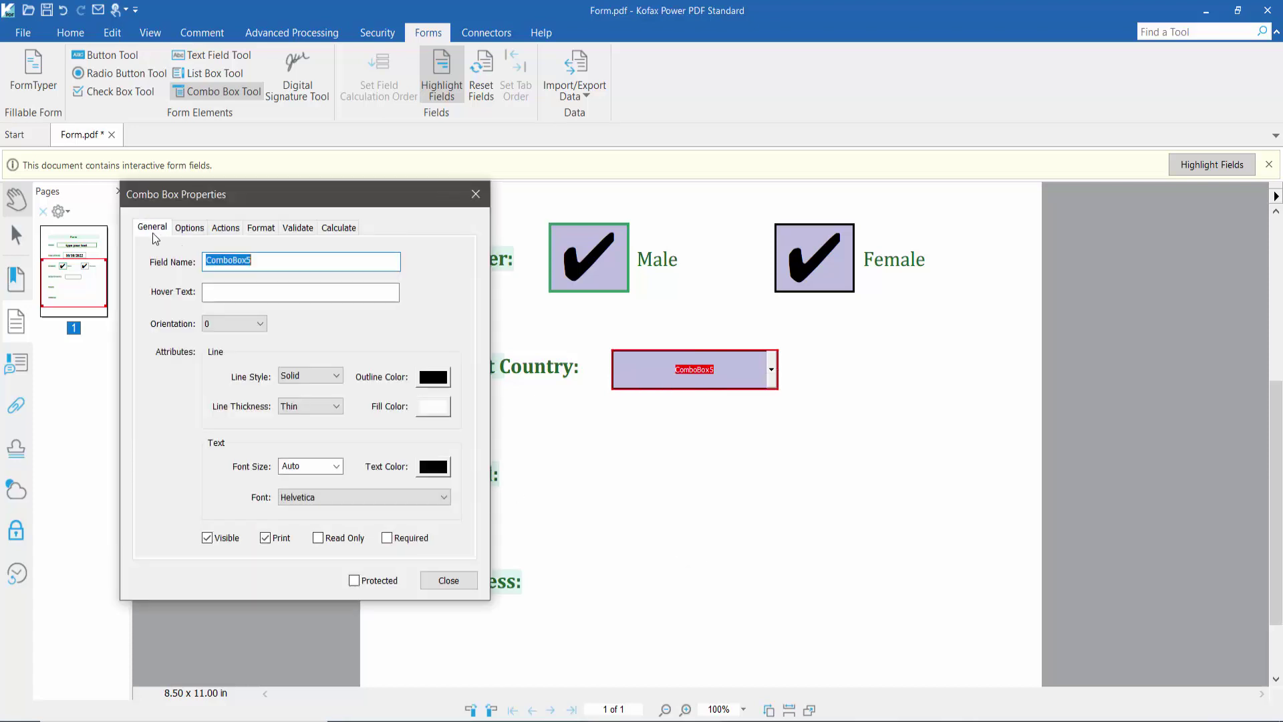
click(435, 382)
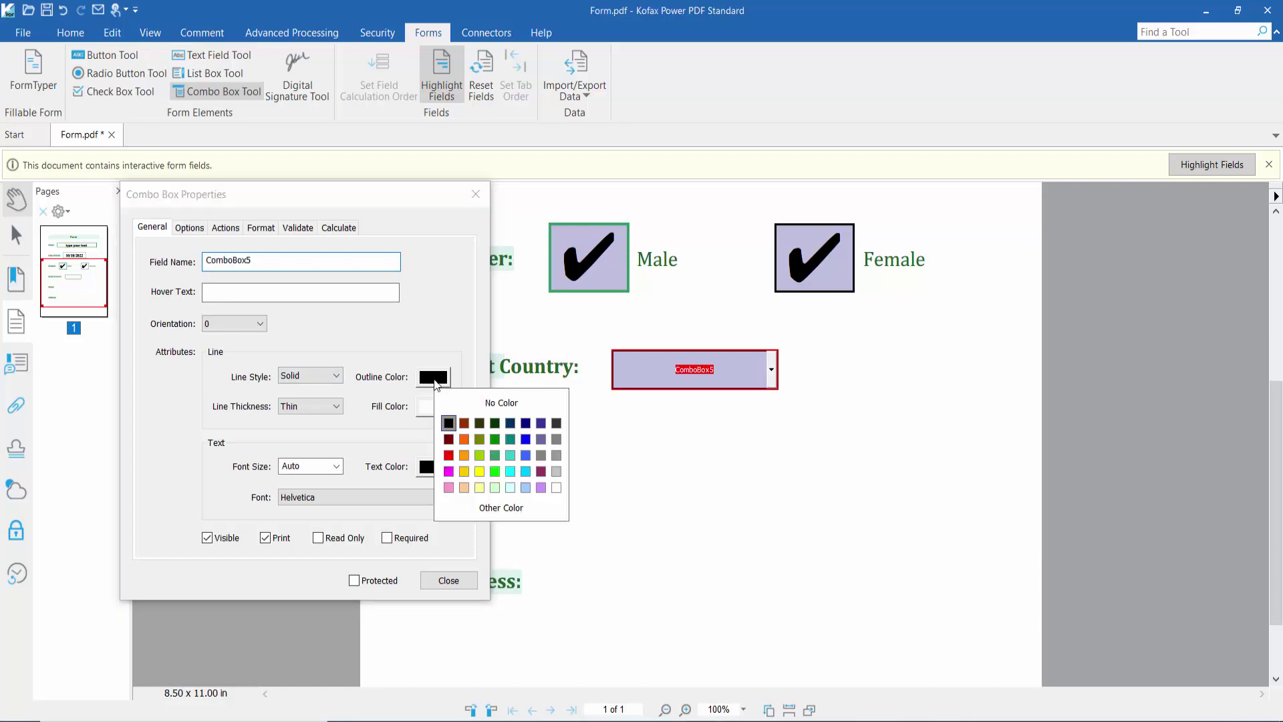
click(486, 442)
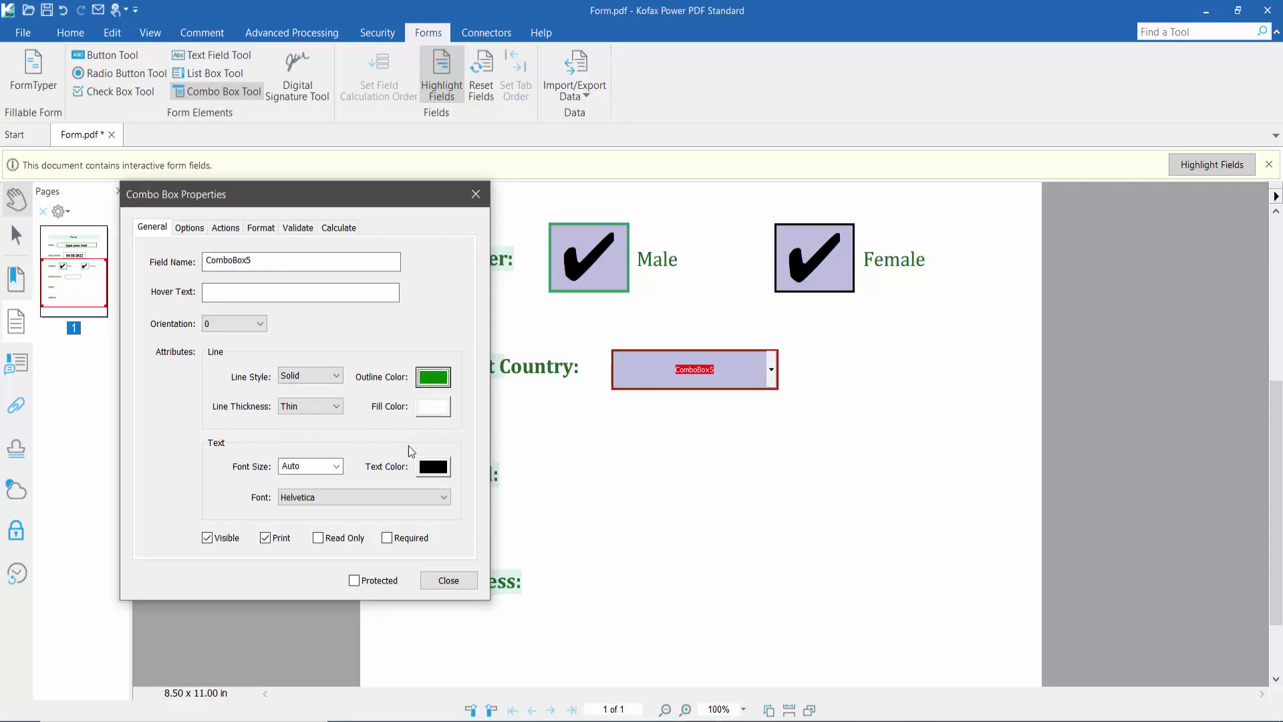
- Enter France as the combo box's first list item
click(190, 228)
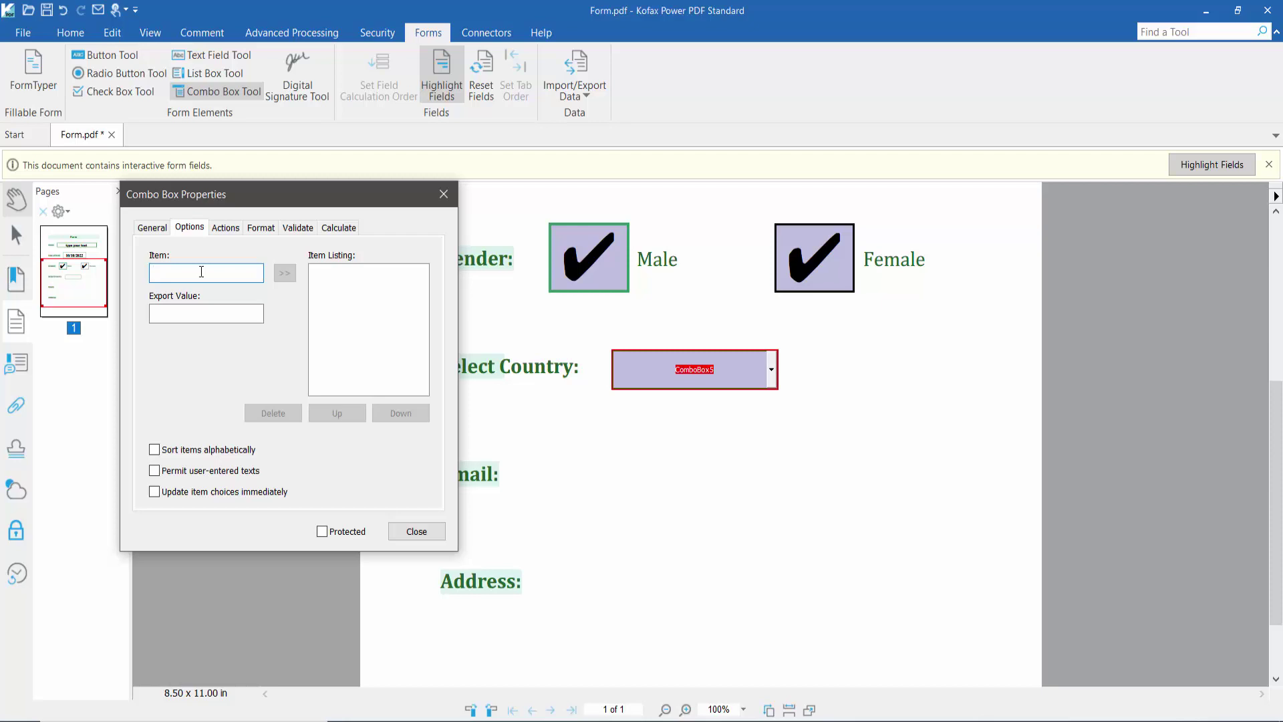
text(France)
click(205, 315)
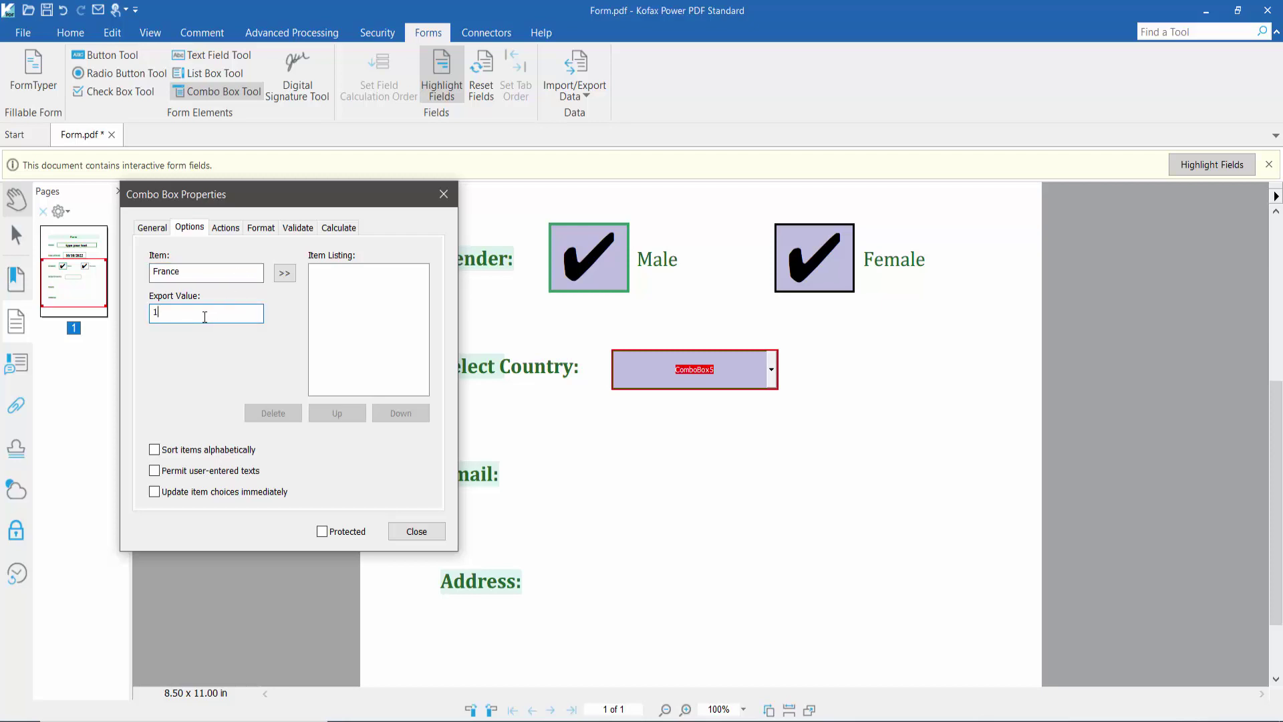
- Add France, India and England to the combo box item list
click(280, 275)
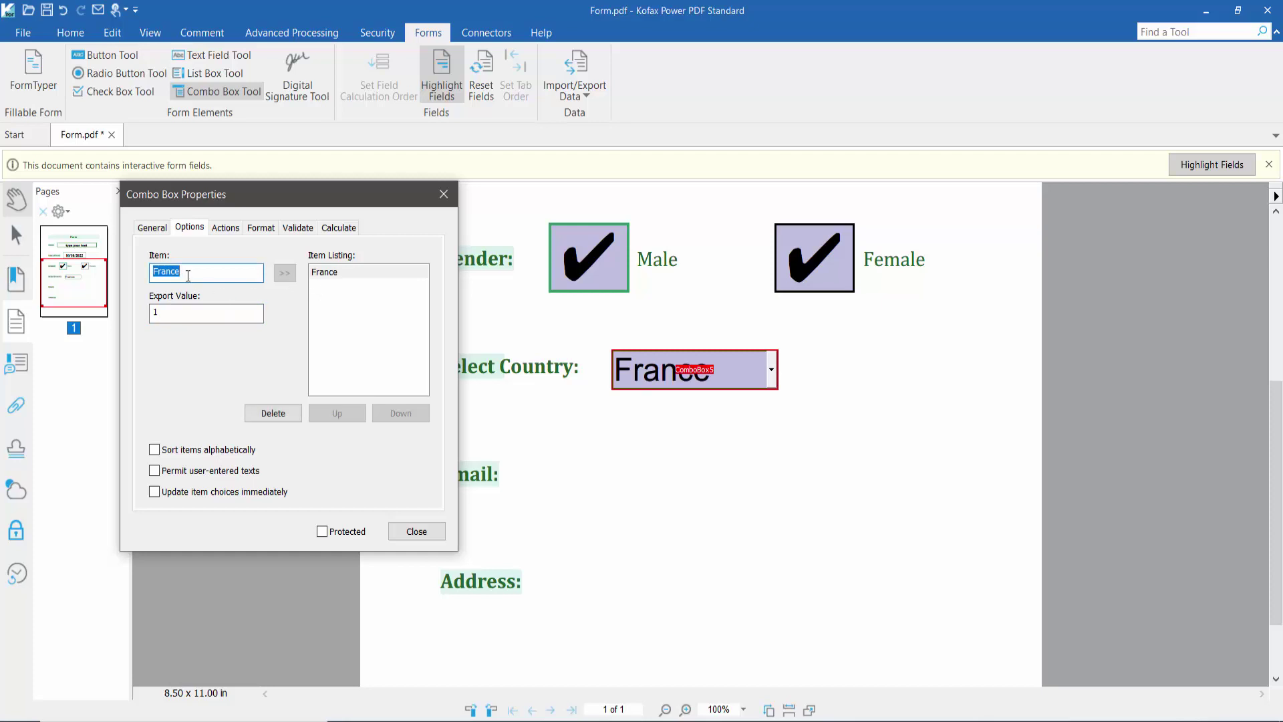
text(India)
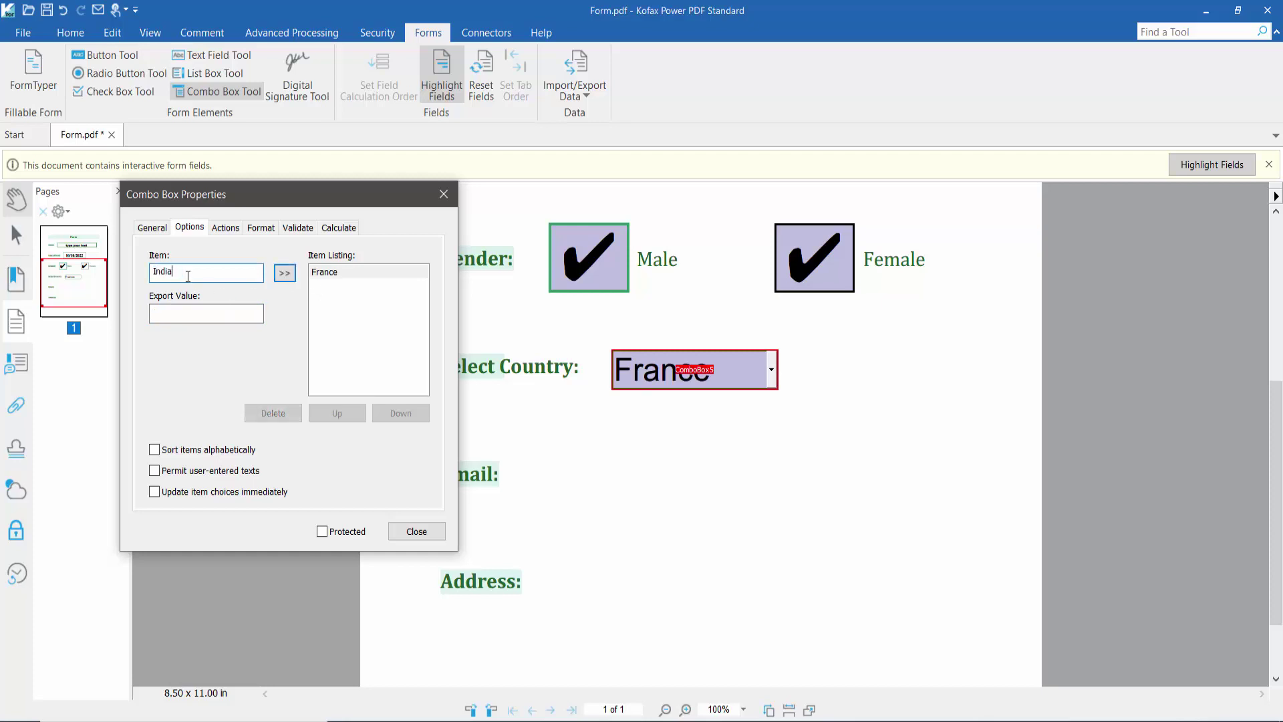
click(201, 317)
click(288, 274)
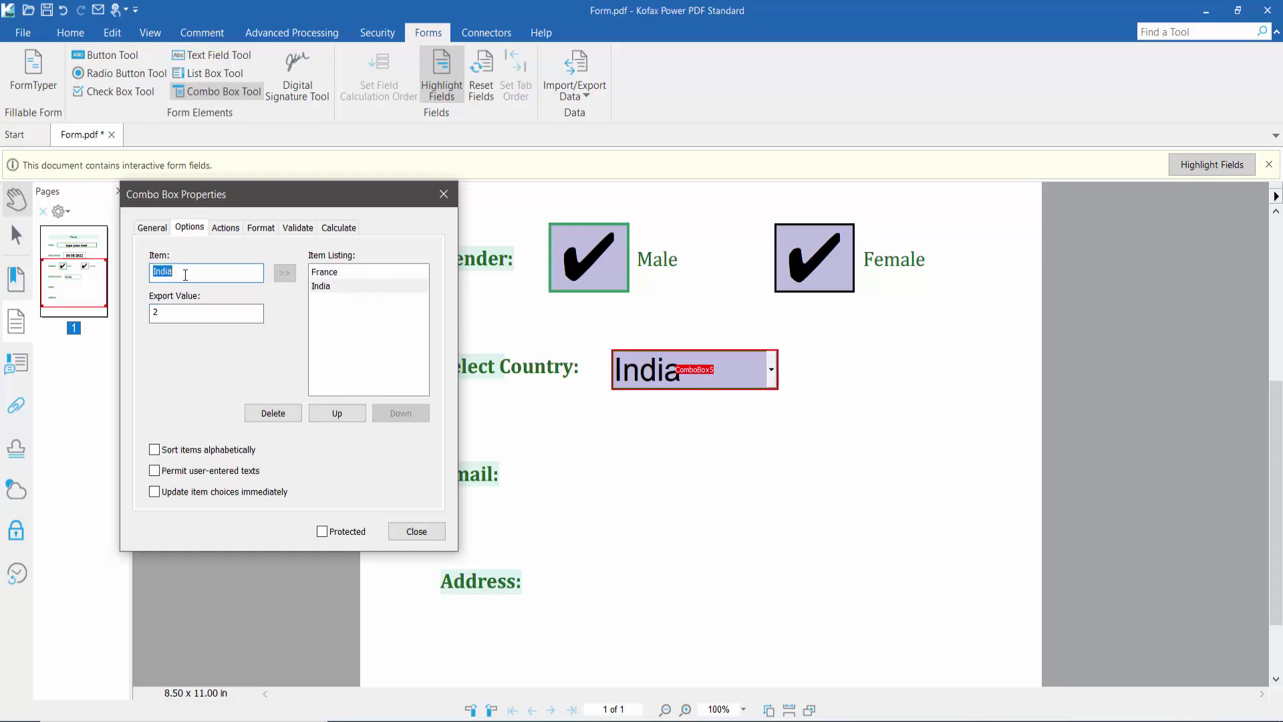
text(England)
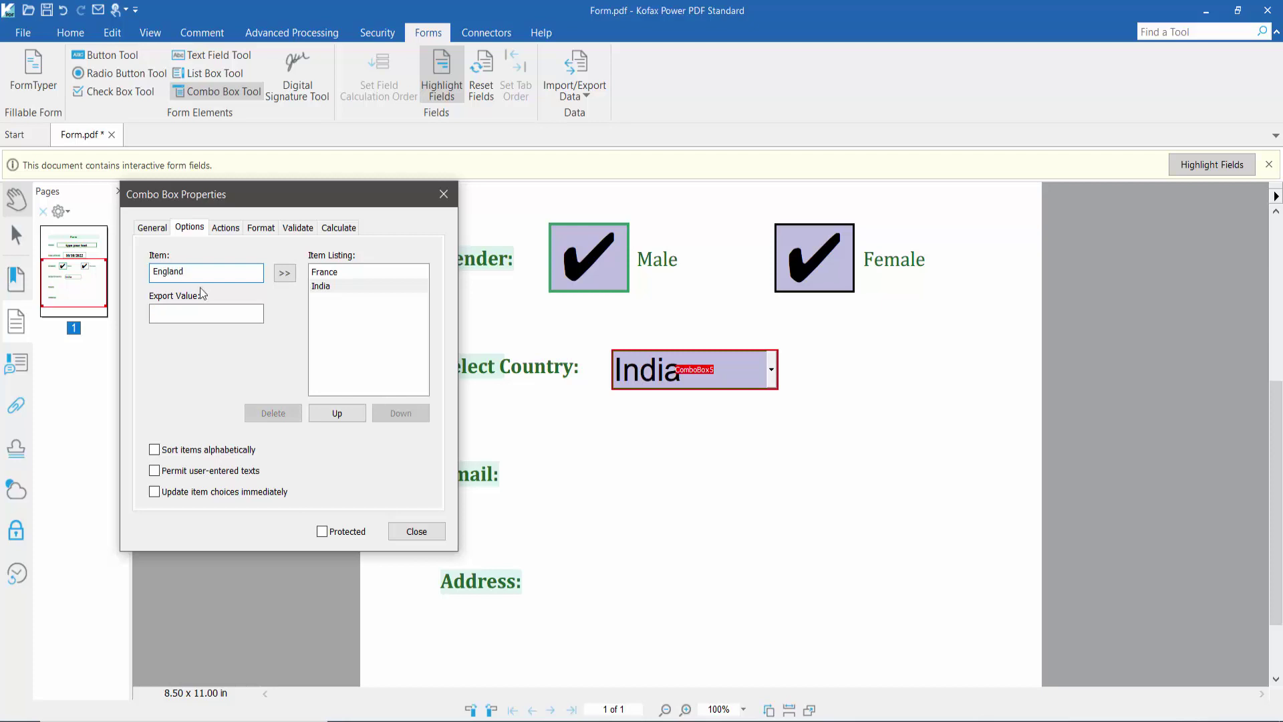
click(185, 314)
click(284, 273)
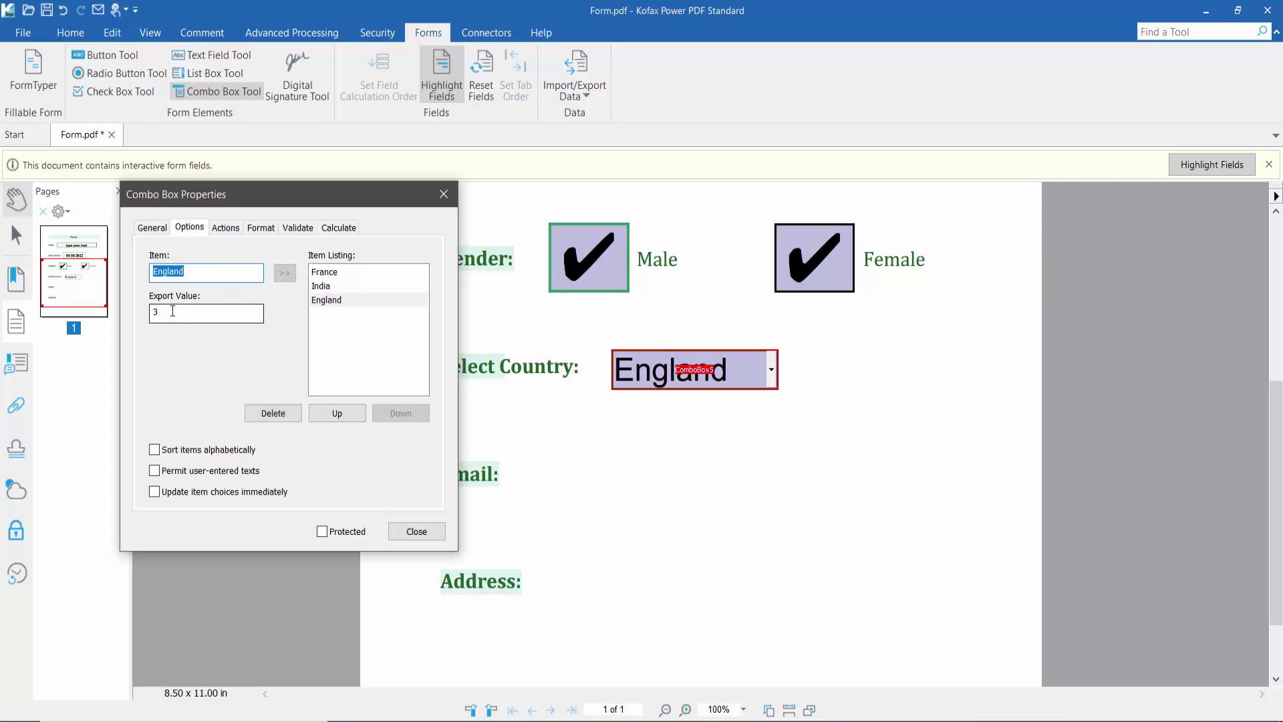
- Add United State of America as a fourth item with export value 4
click(195, 273)
drag(196, 272, 144, 274)
text(United State of America)
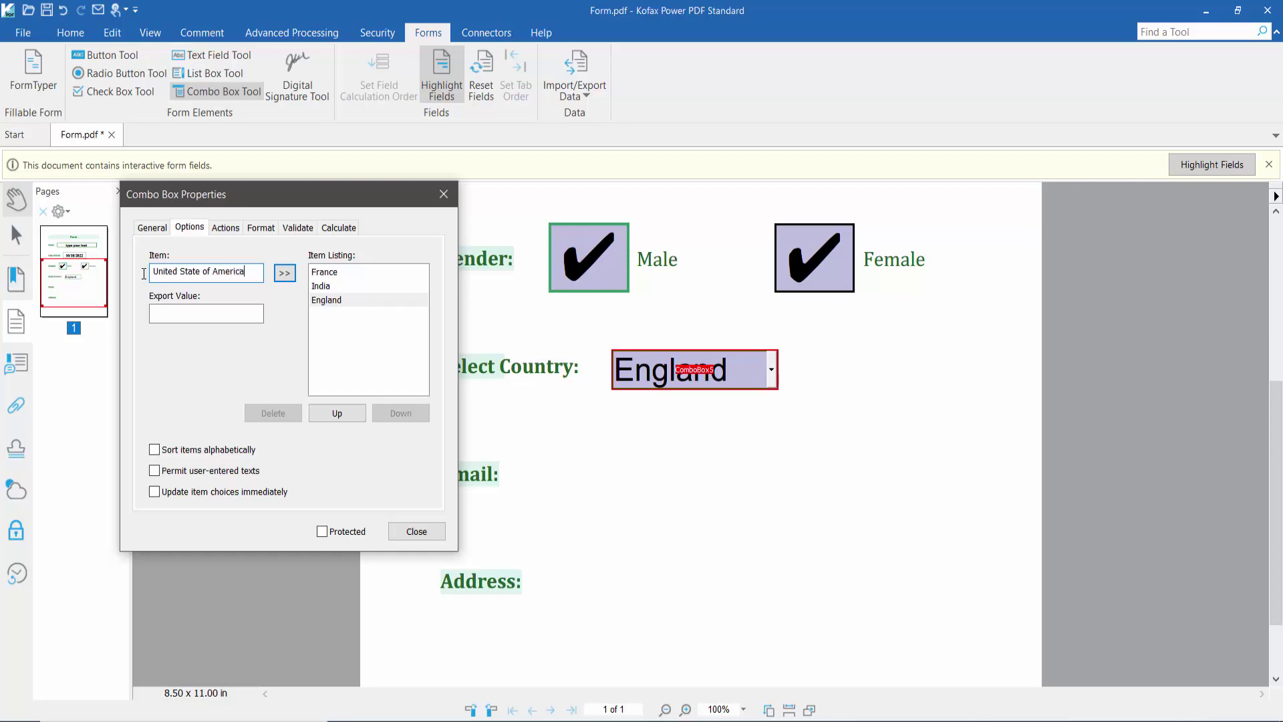
click(176, 313)
click(284, 274)
- Move United State of America to the top of the list and close the properties
click(341, 320)
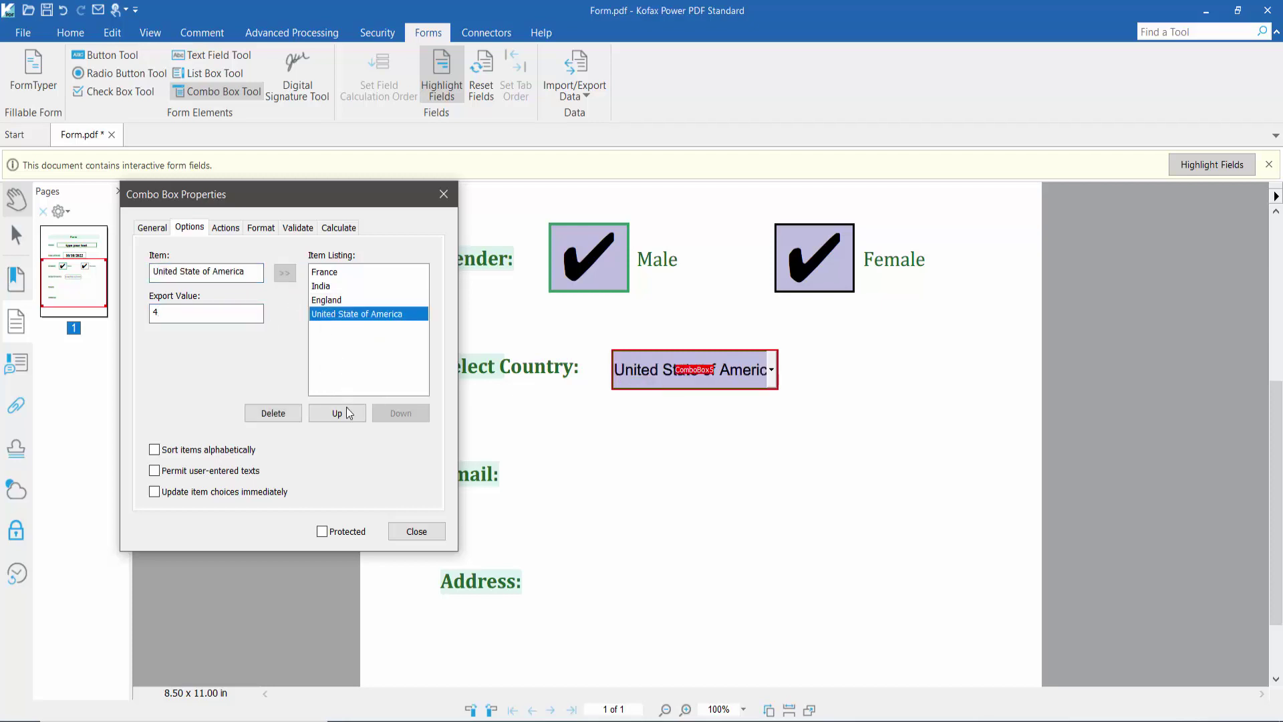
click(340, 411)
click(340, 412)
click(339, 411)
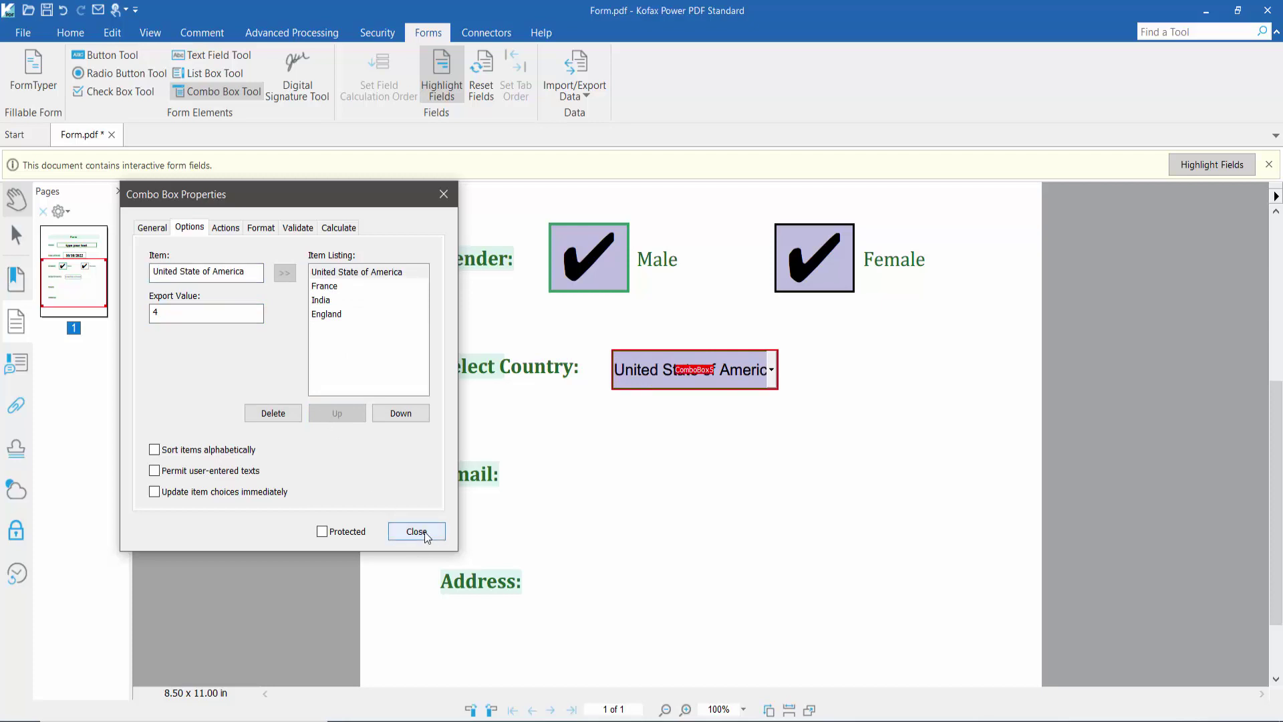
click(225, 228)
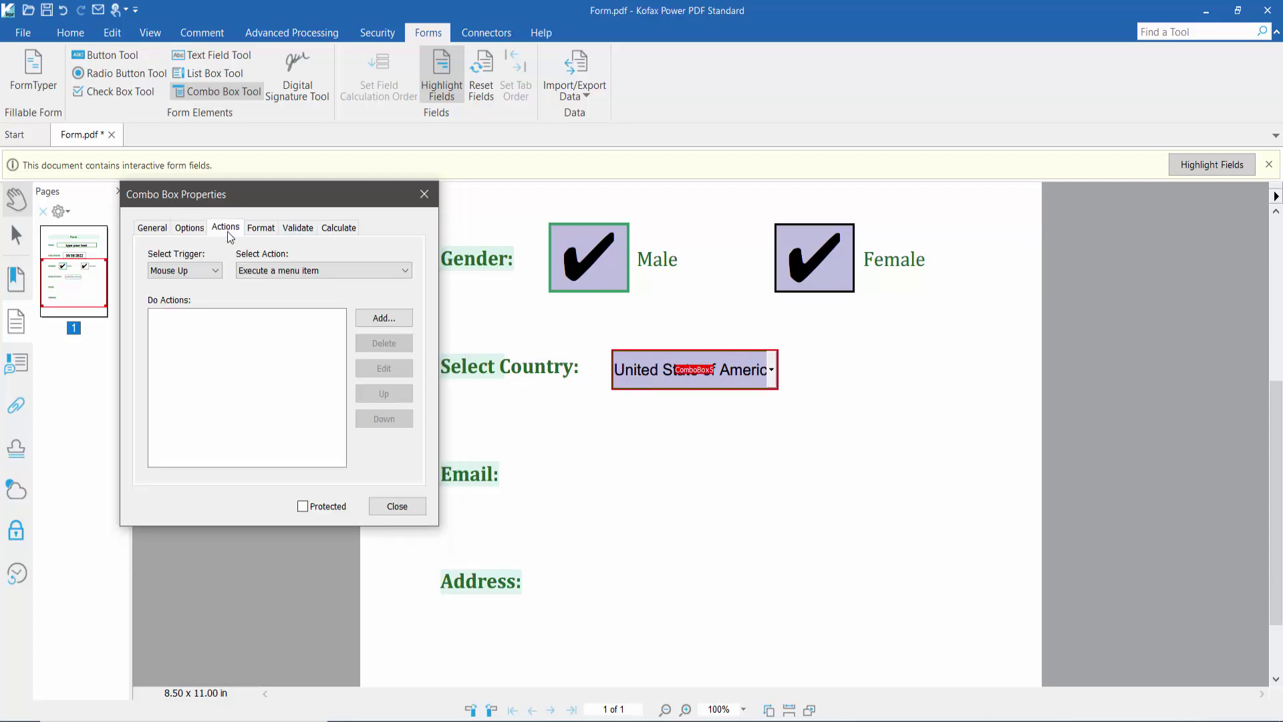
click(269, 234)
click(189, 229)
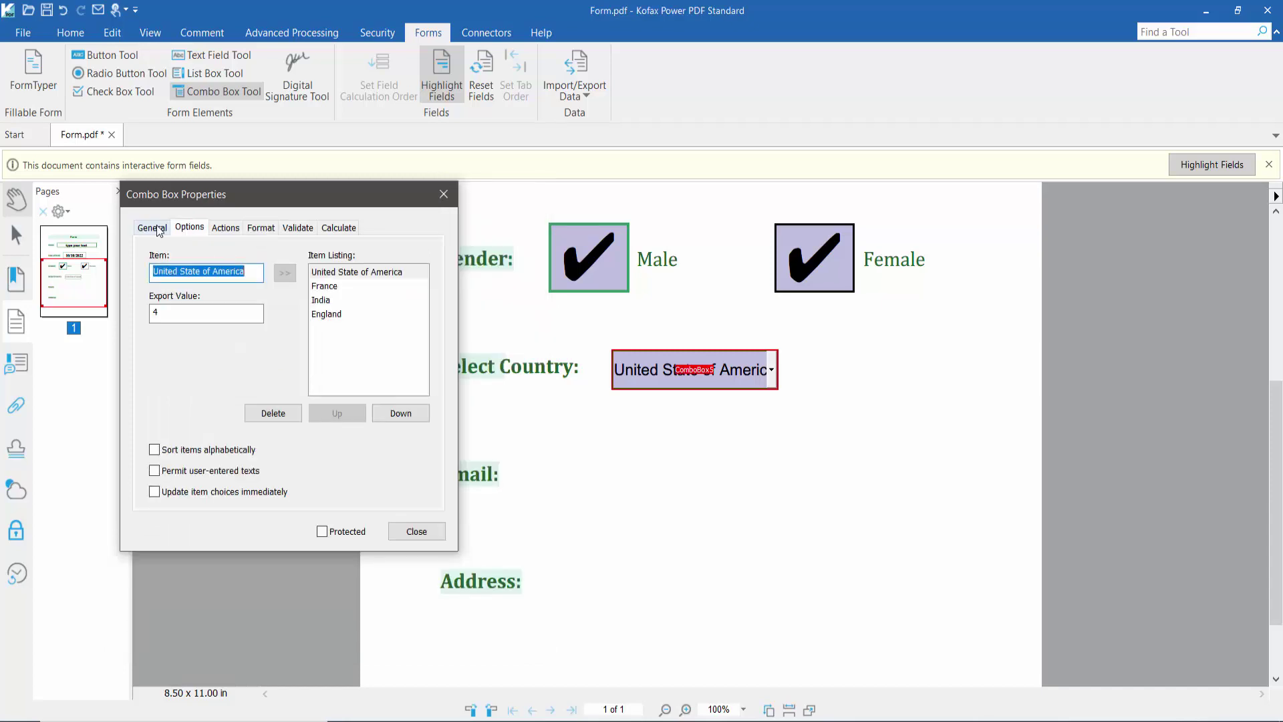
click(417, 531)
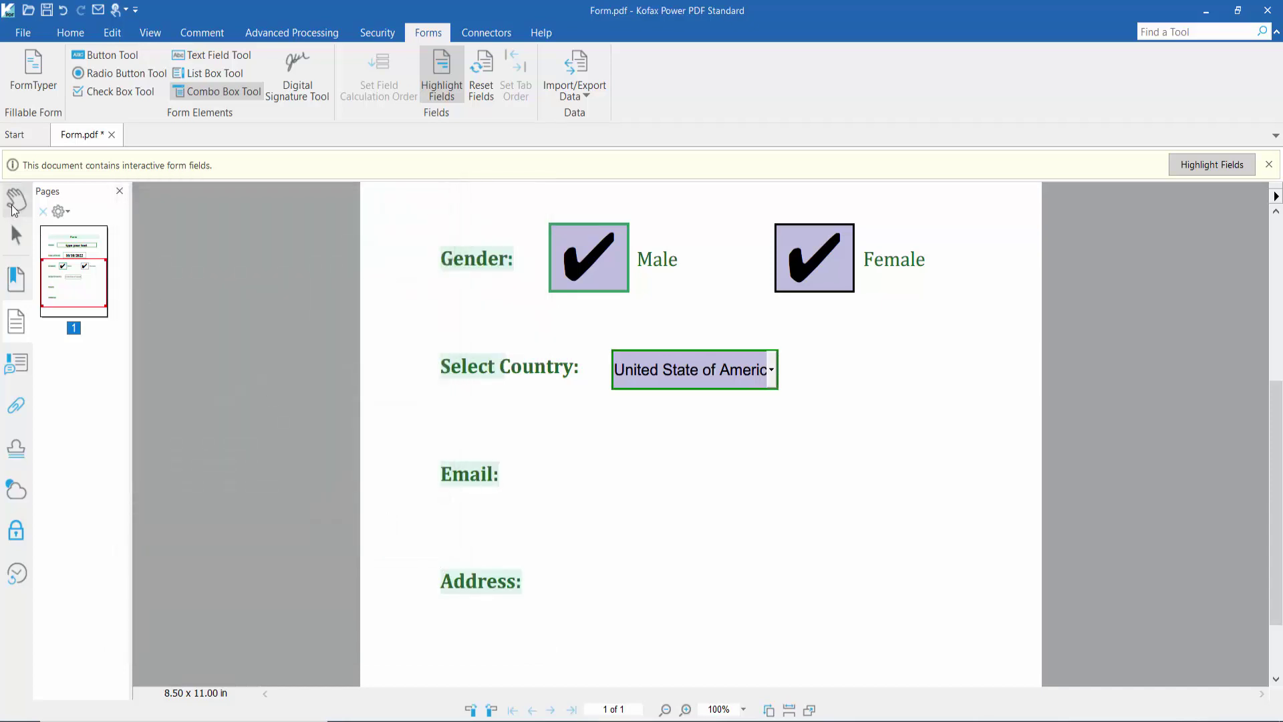
- Pick France, then India, then England in Select Country, leaving England selected
click(13, 209)
click(777, 381)
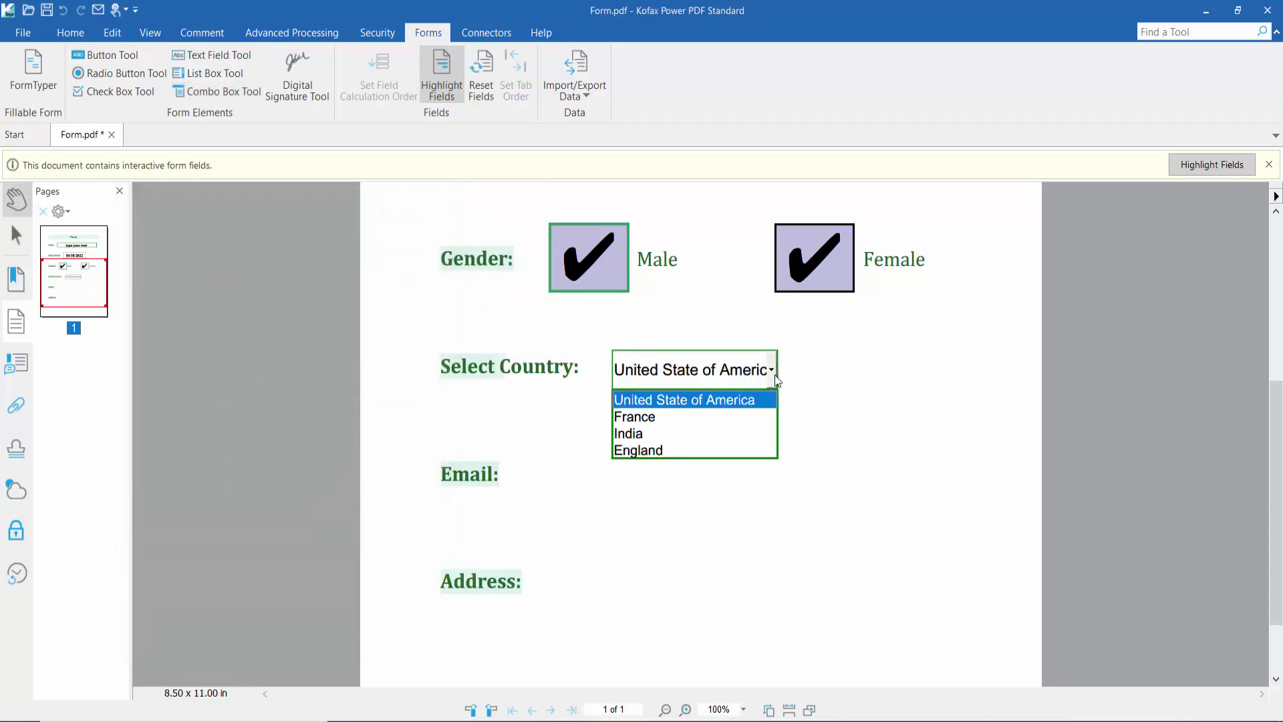
click(686, 419)
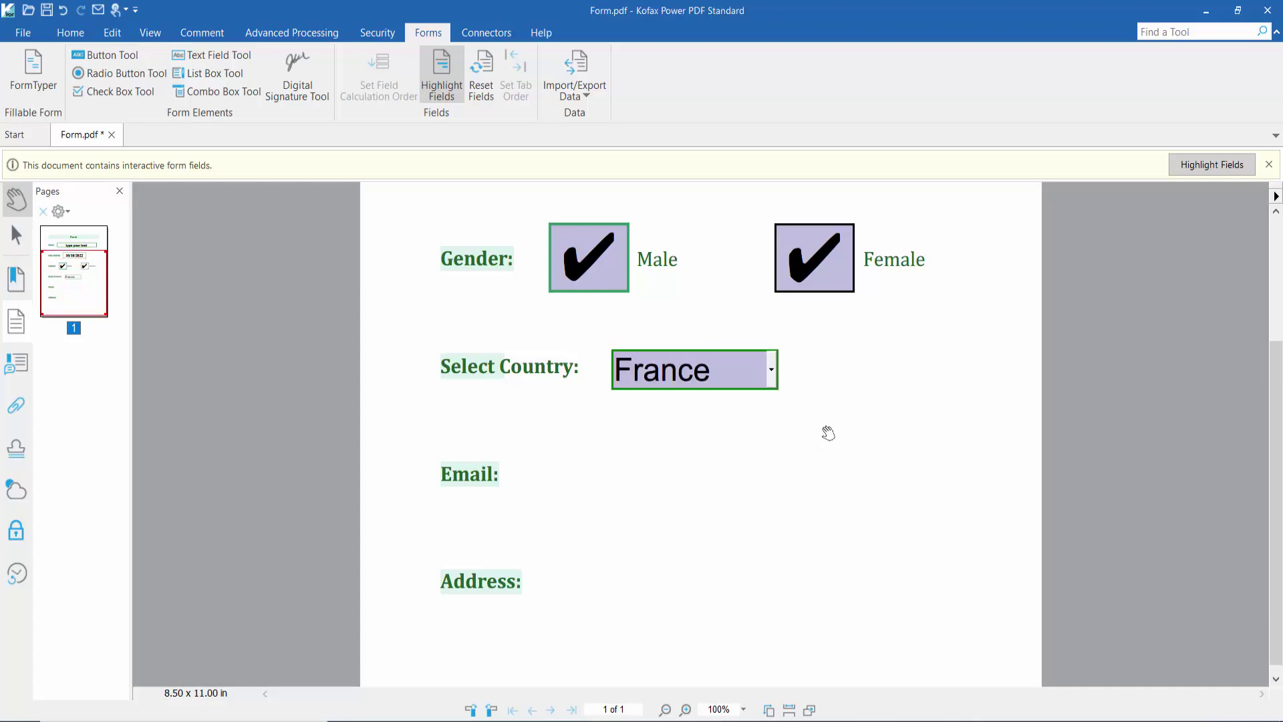
scroll(827, 435, down, 1)
click(752, 385)
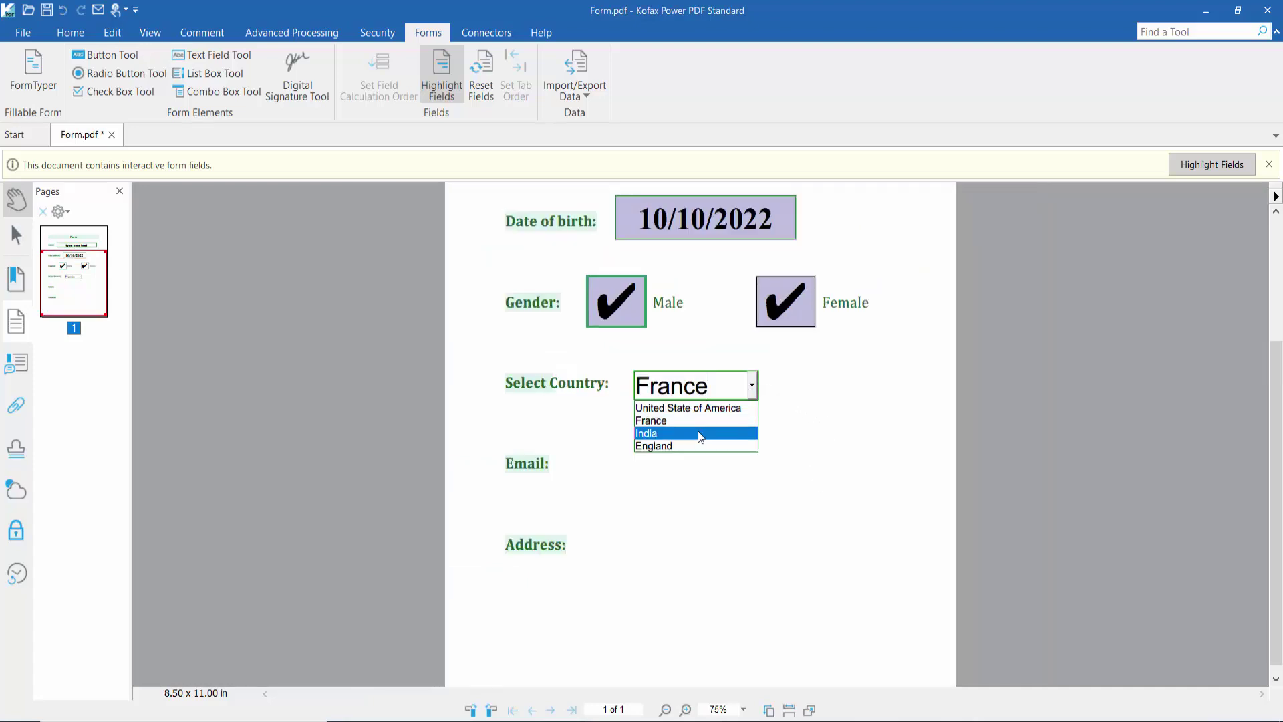
click(698, 432)
click(756, 395)
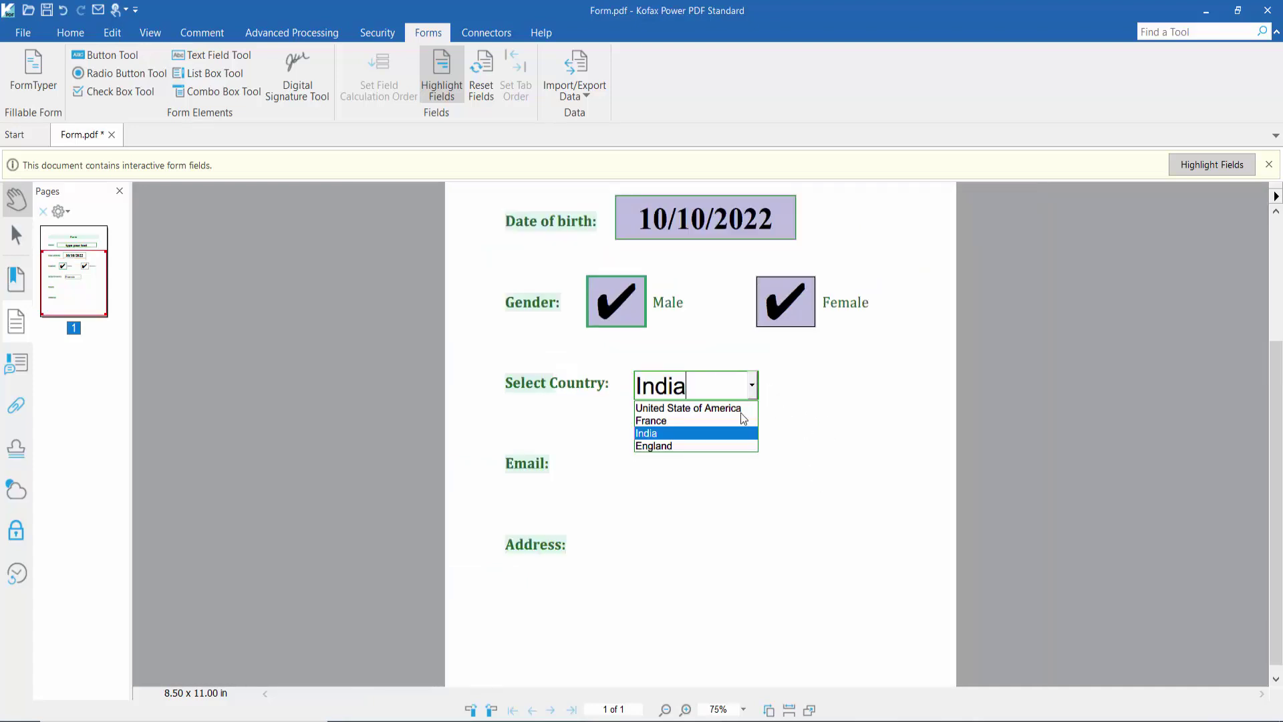
click(710, 442)
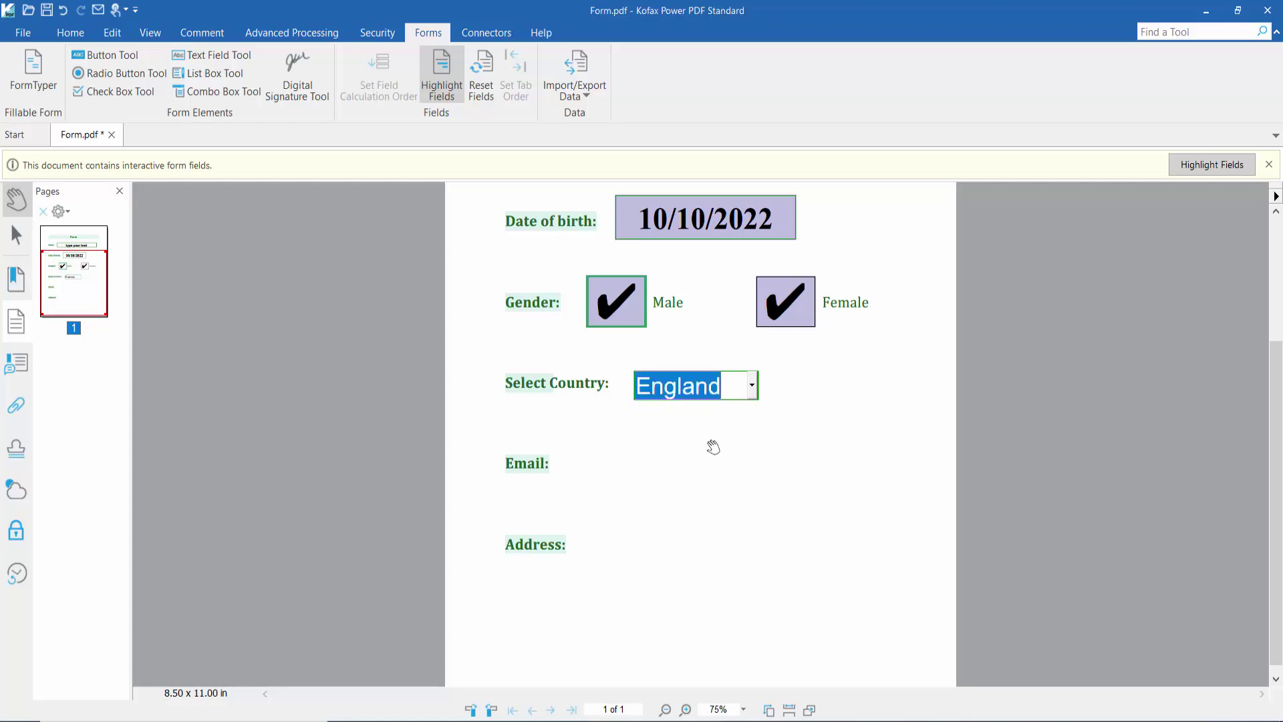
click(653, 472)
scroll(641, 481, down, 1)
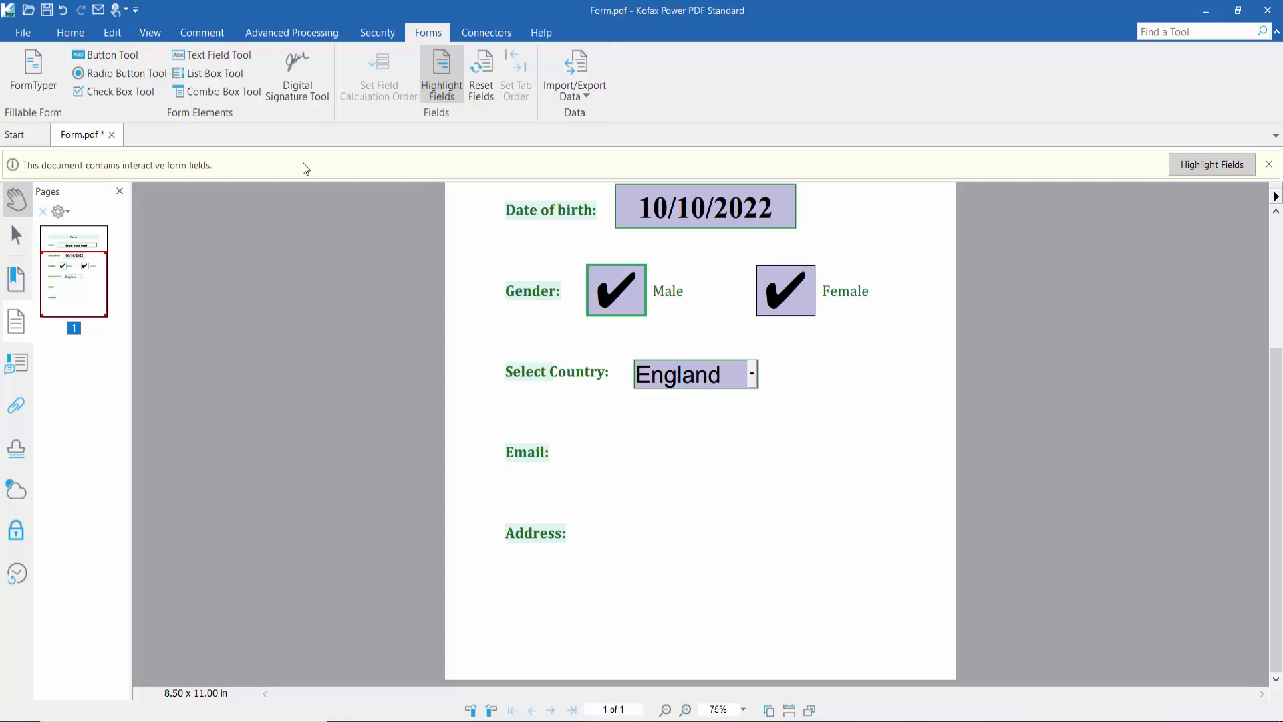
click(211, 56)
- Draw a text field beside Email and keep its format at None
drag(558, 429, 815, 468)
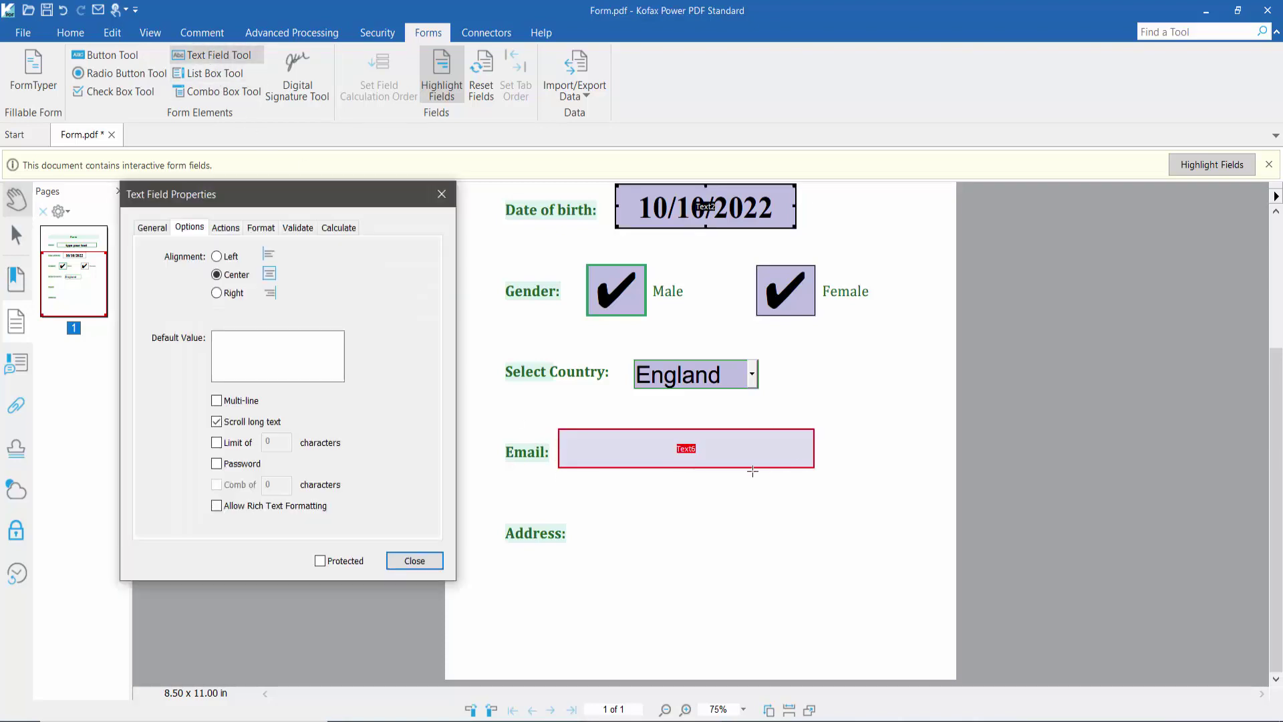
click(154, 228)
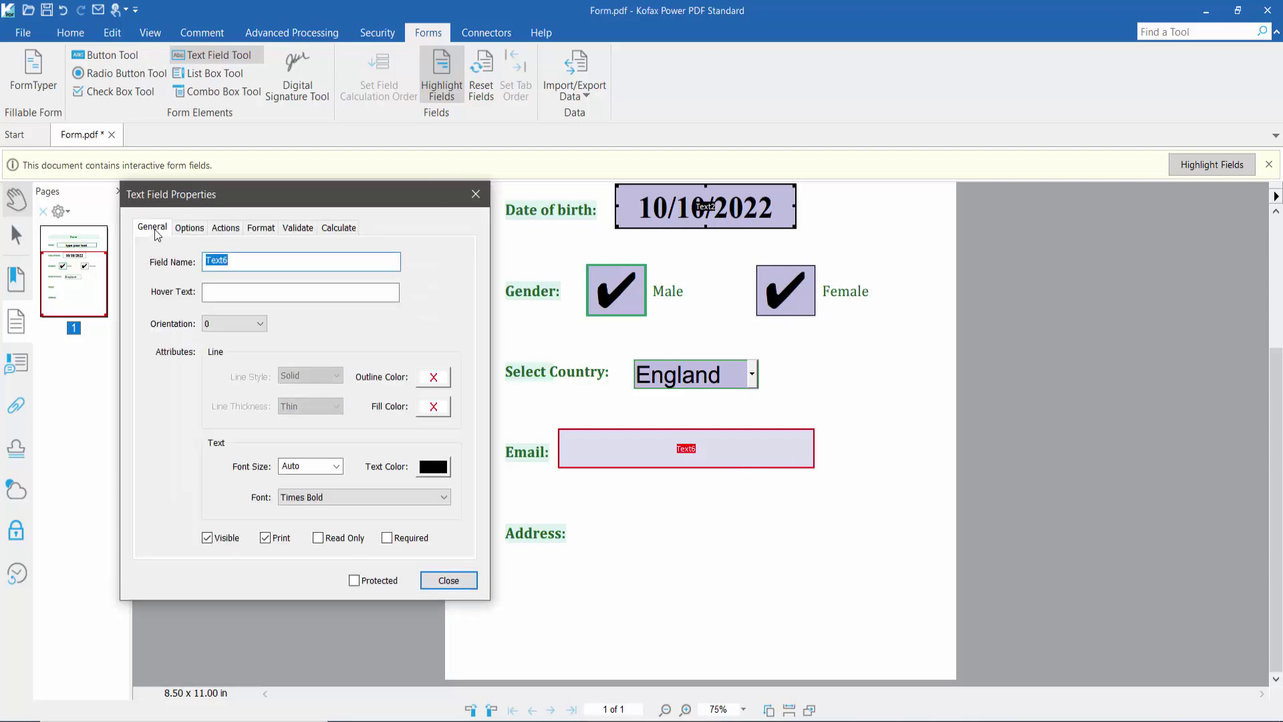
click(226, 230)
click(261, 229)
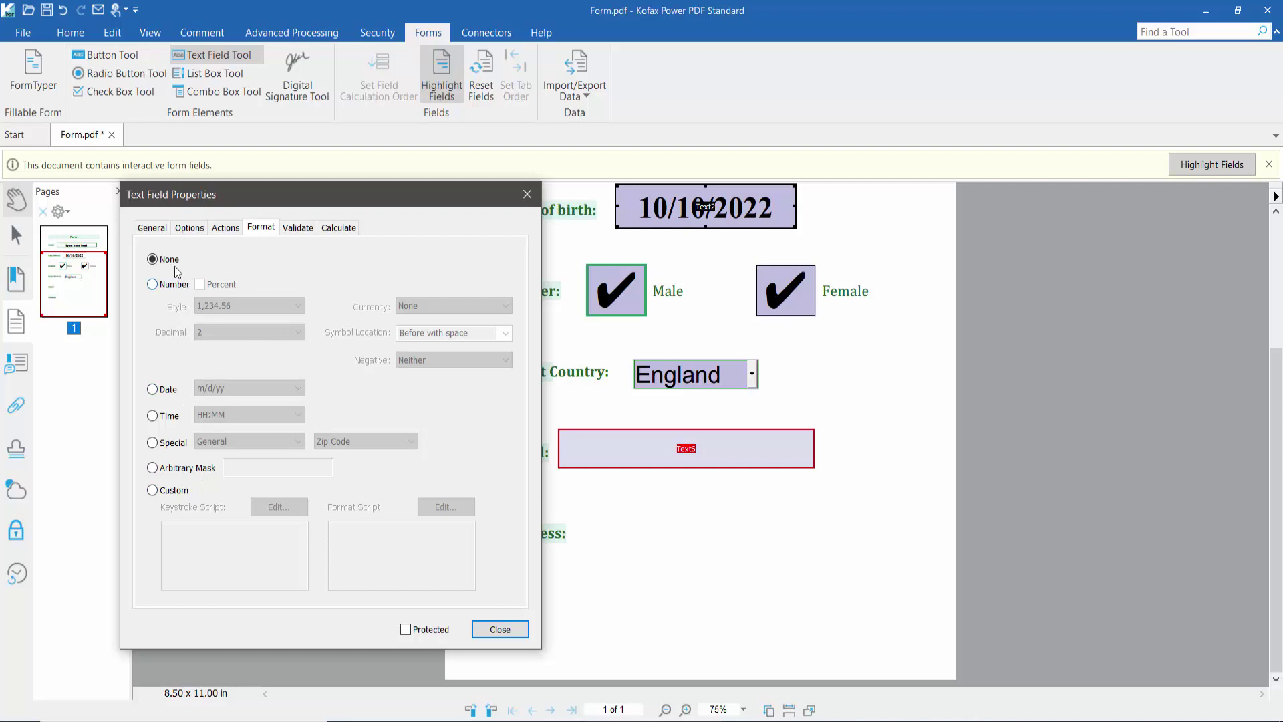
click(500, 629)
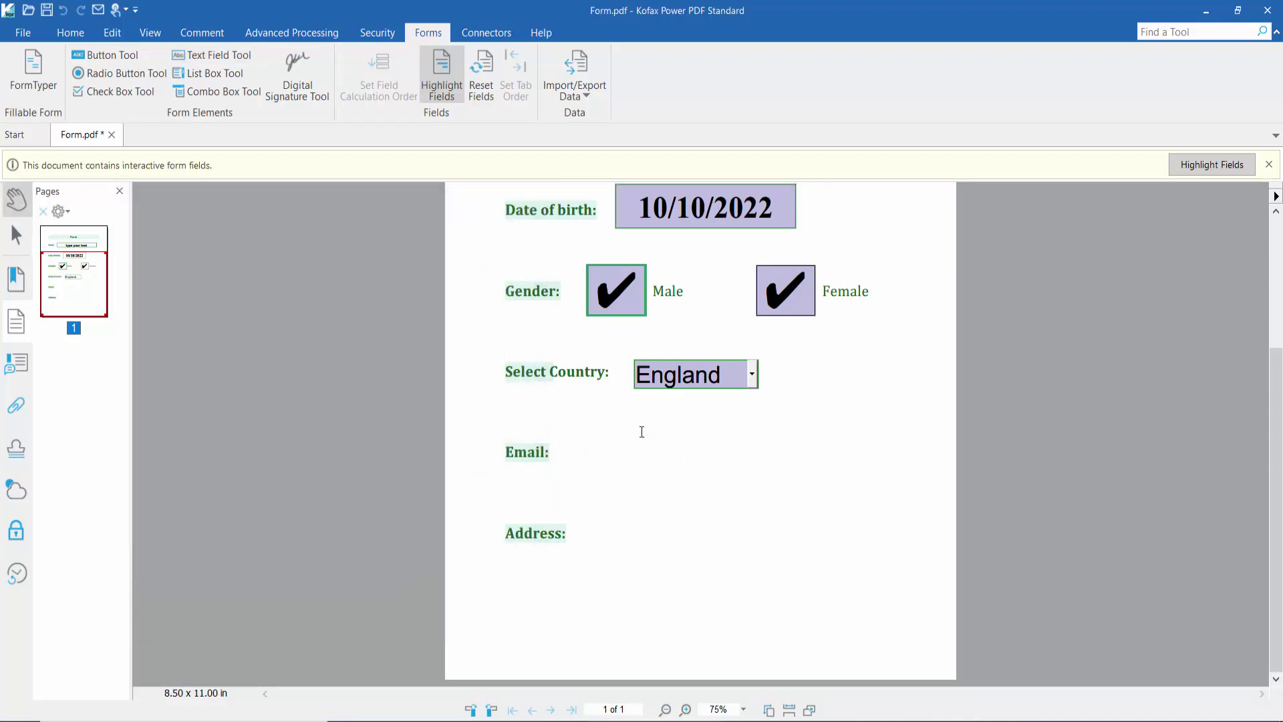
- Draw a text field beside Address using the Zip Code + 4 special format
click(215, 55)
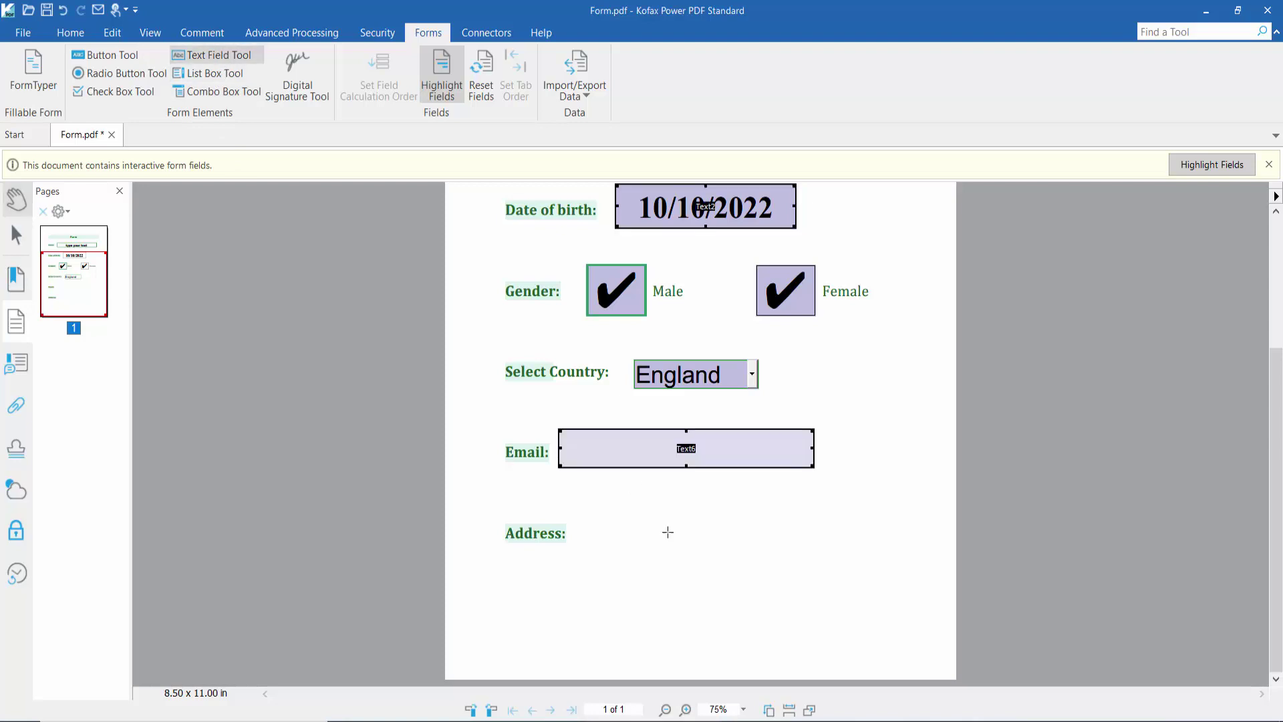
drag(590, 512, 818, 553)
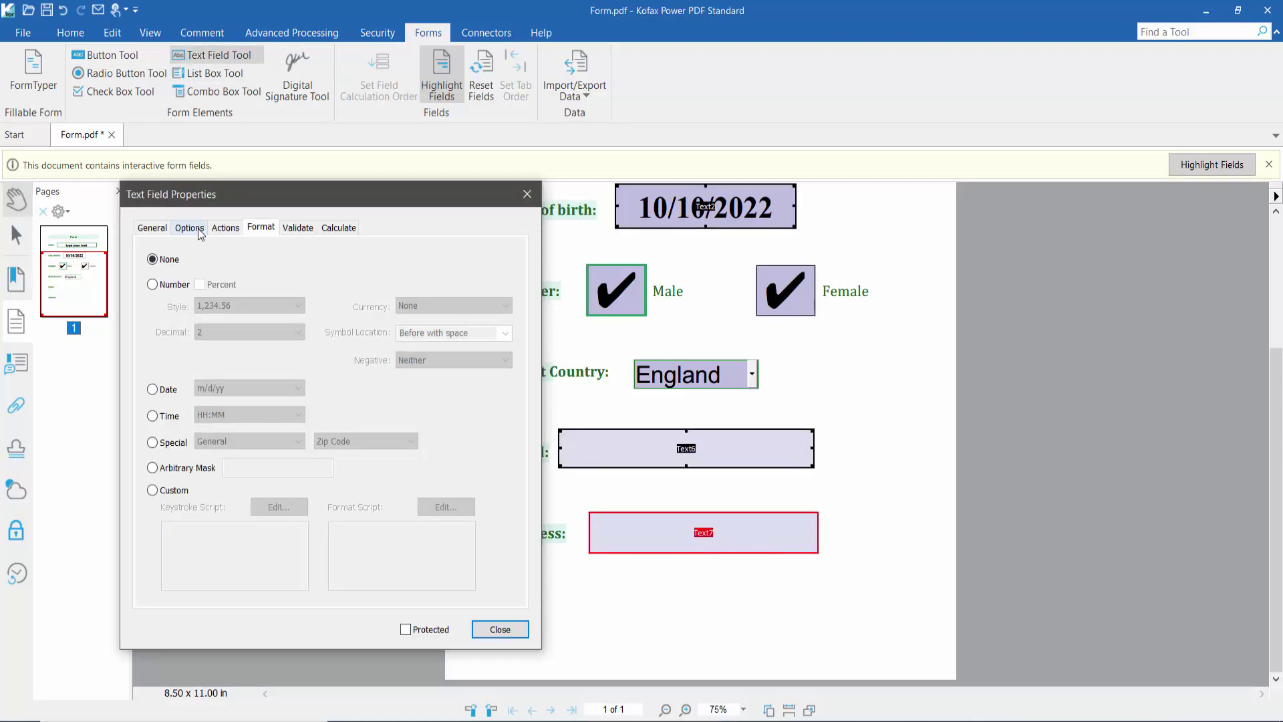
click(153, 444)
click(359, 441)
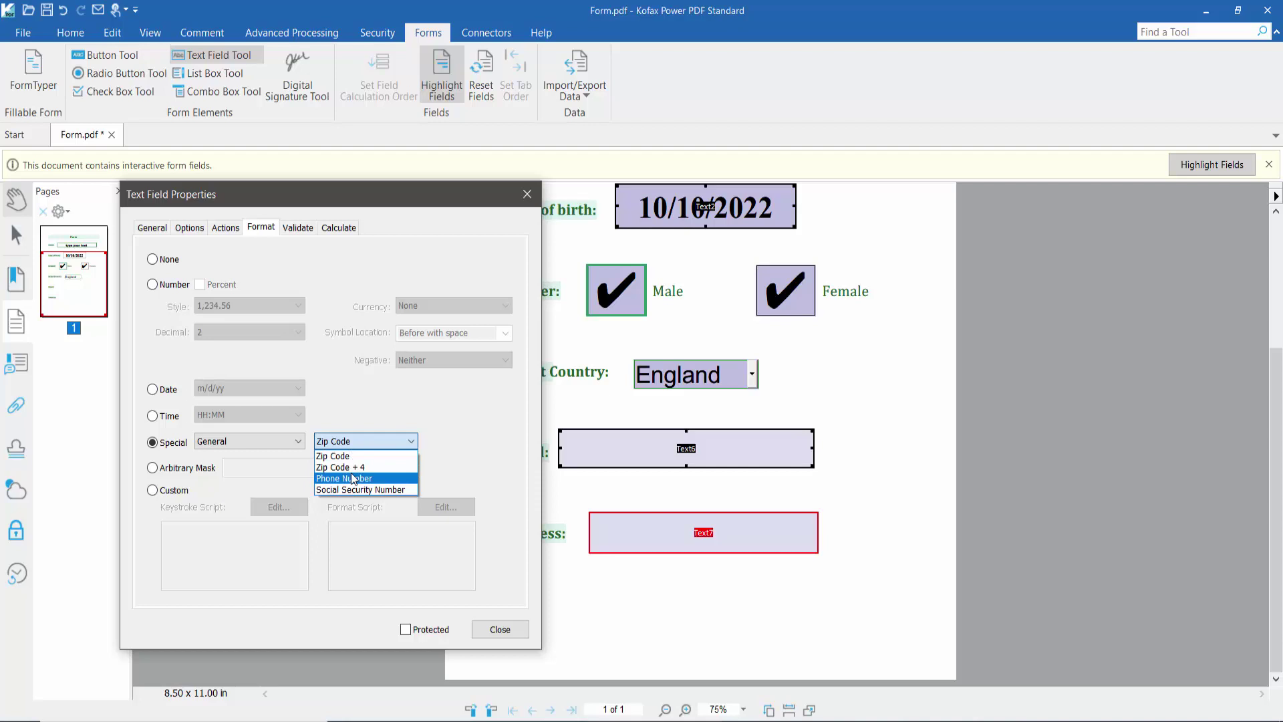
click(360, 468)
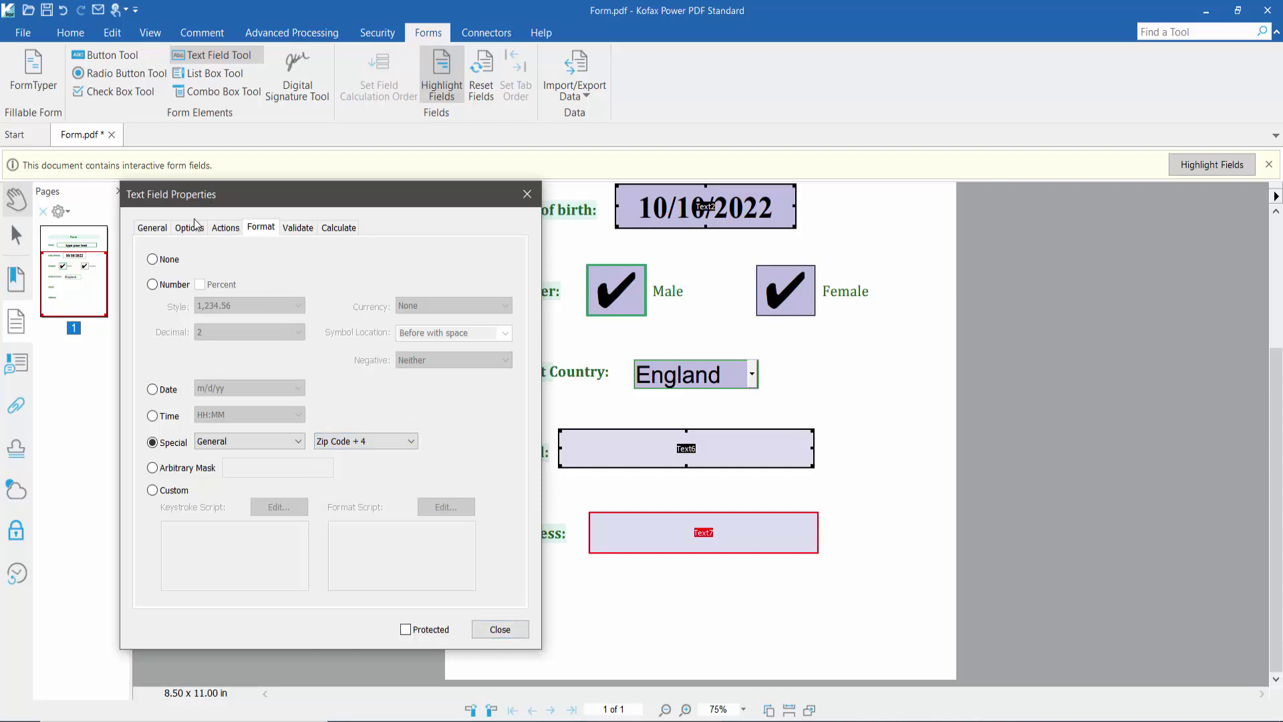
- Give the Address field (Text7) a green outline and close its properties
click(153, 228)
click(437, 384)
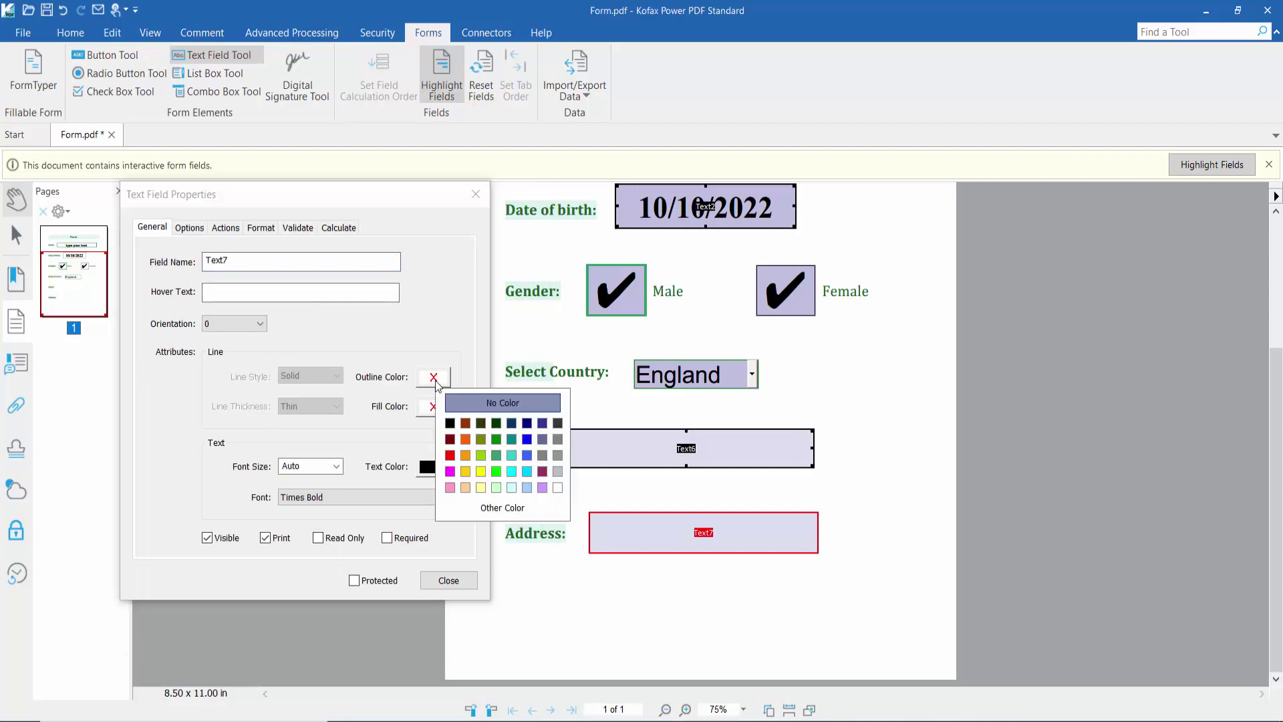
click(500, 452)
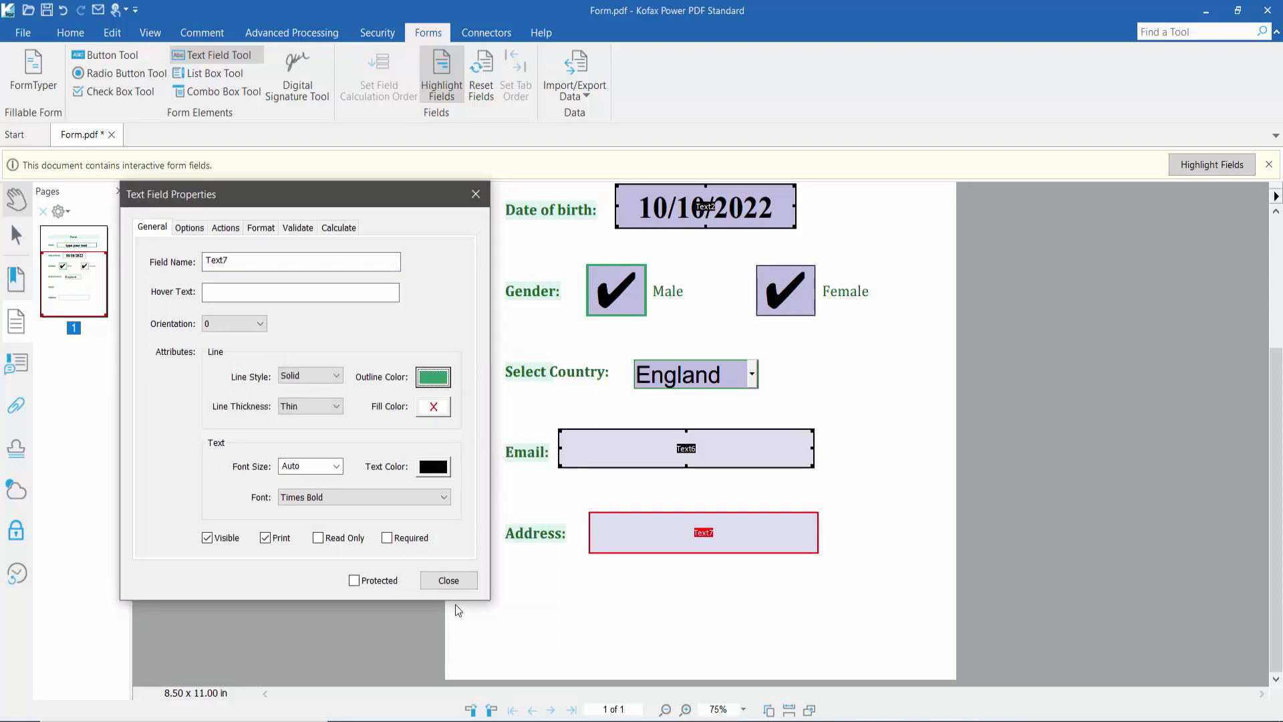
click(449, 580)
click(16, 199)
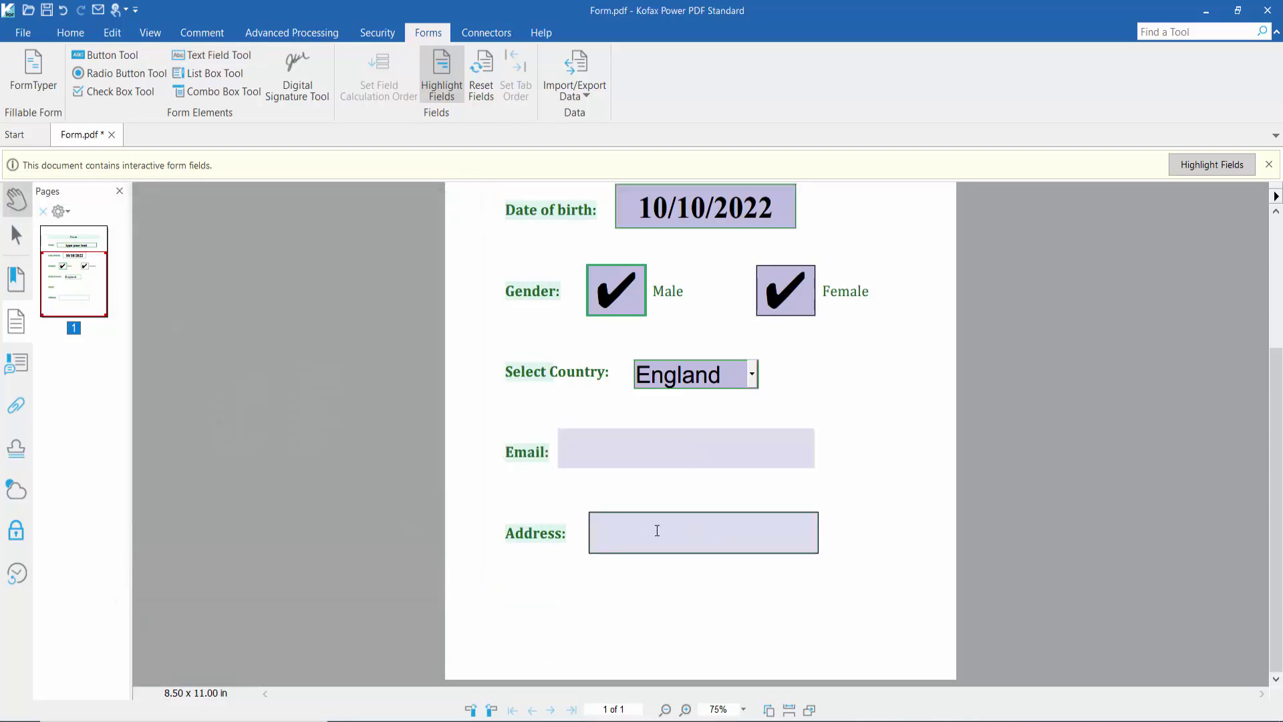
- Enter 45777 in Address and confirm the zip format error leaves it empty
click(661, 535)
text(45777)
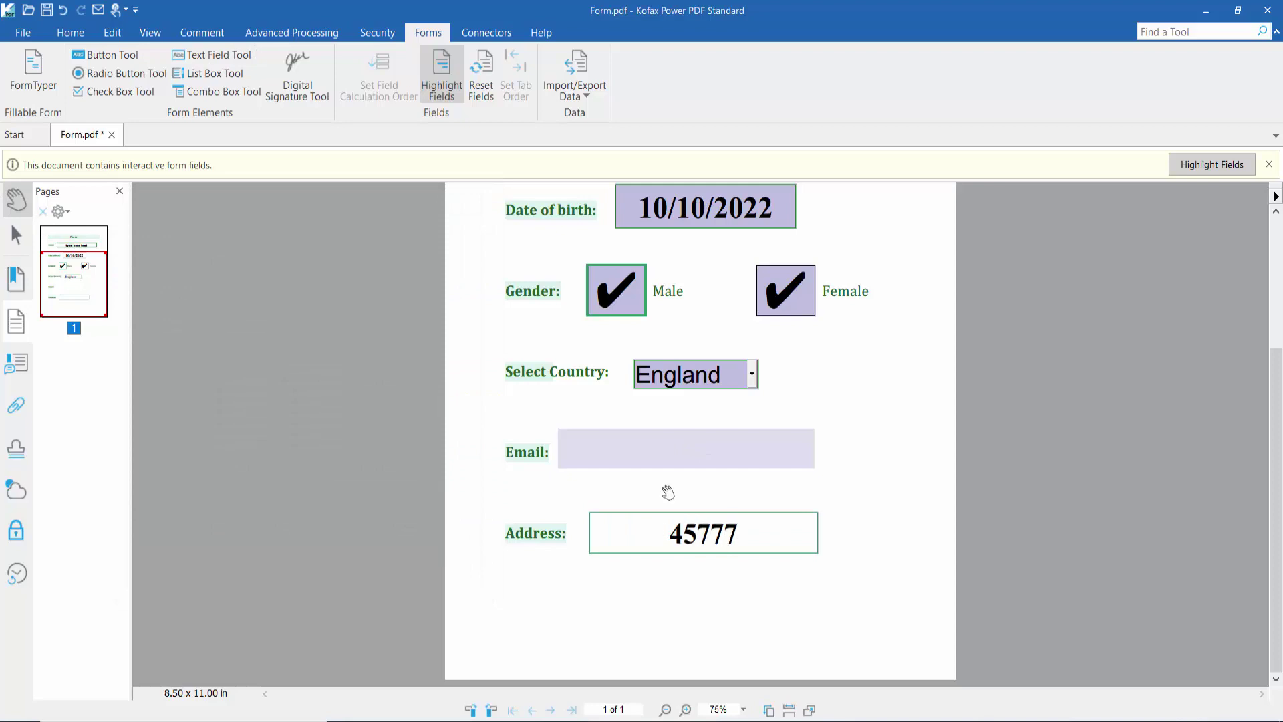
click(655, 450)
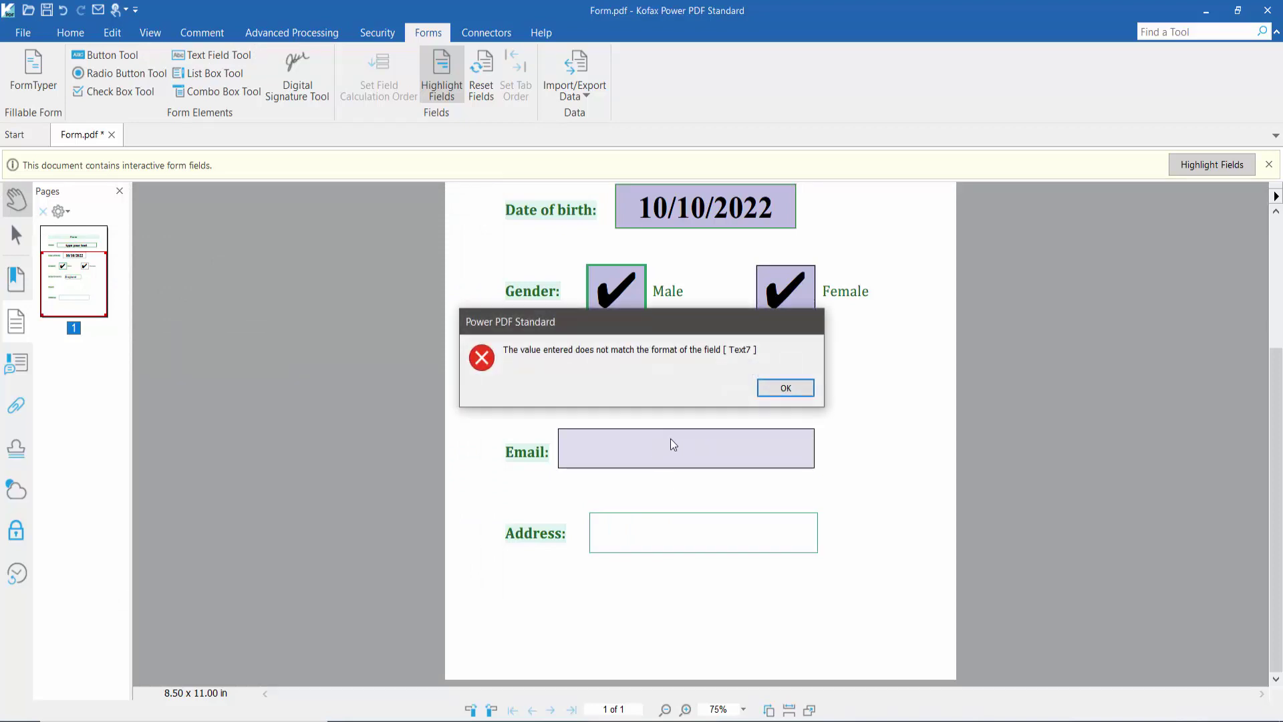
click(786, 388)
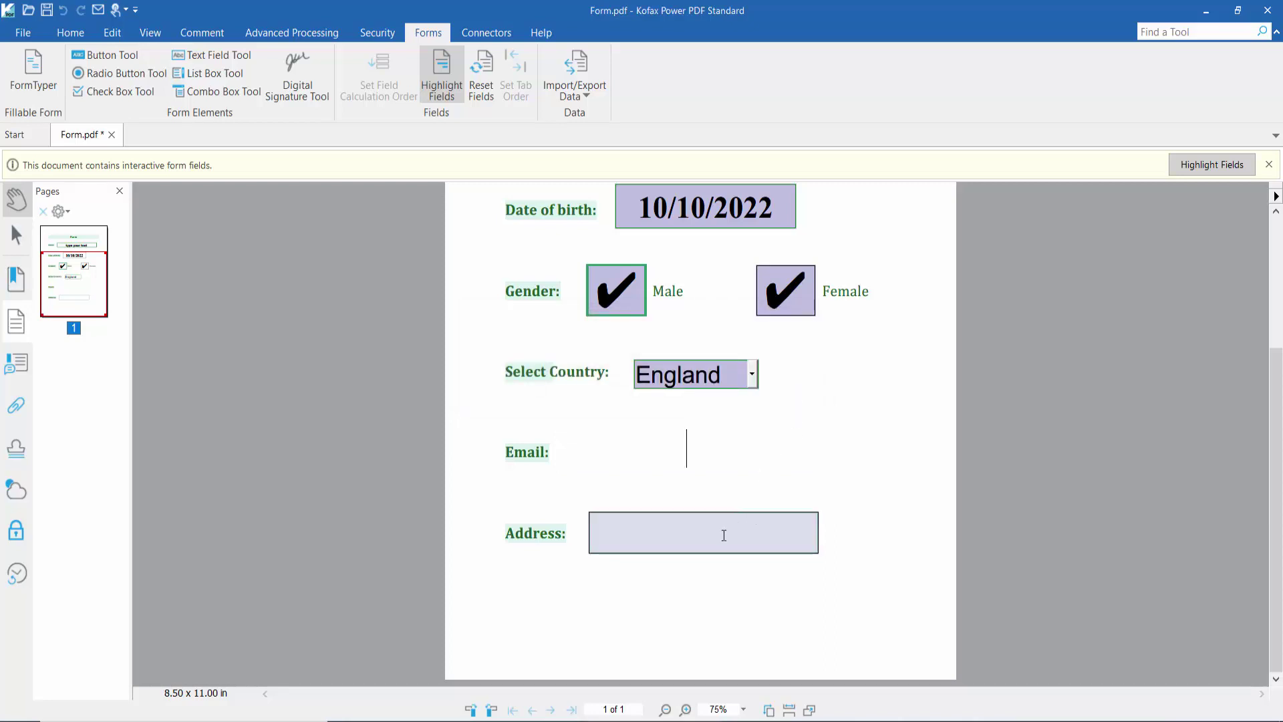
click(752, 537)
scroll(865, 501, down, 2)
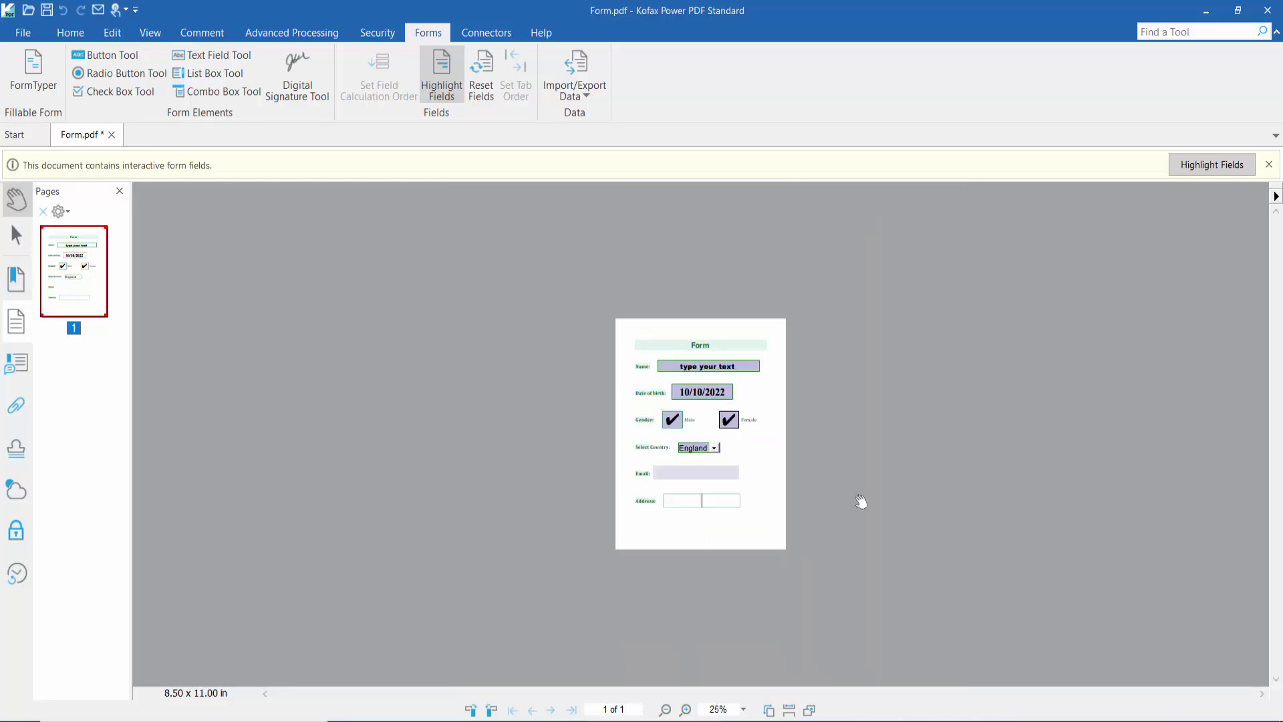
scroll(865, 501, up, 1)
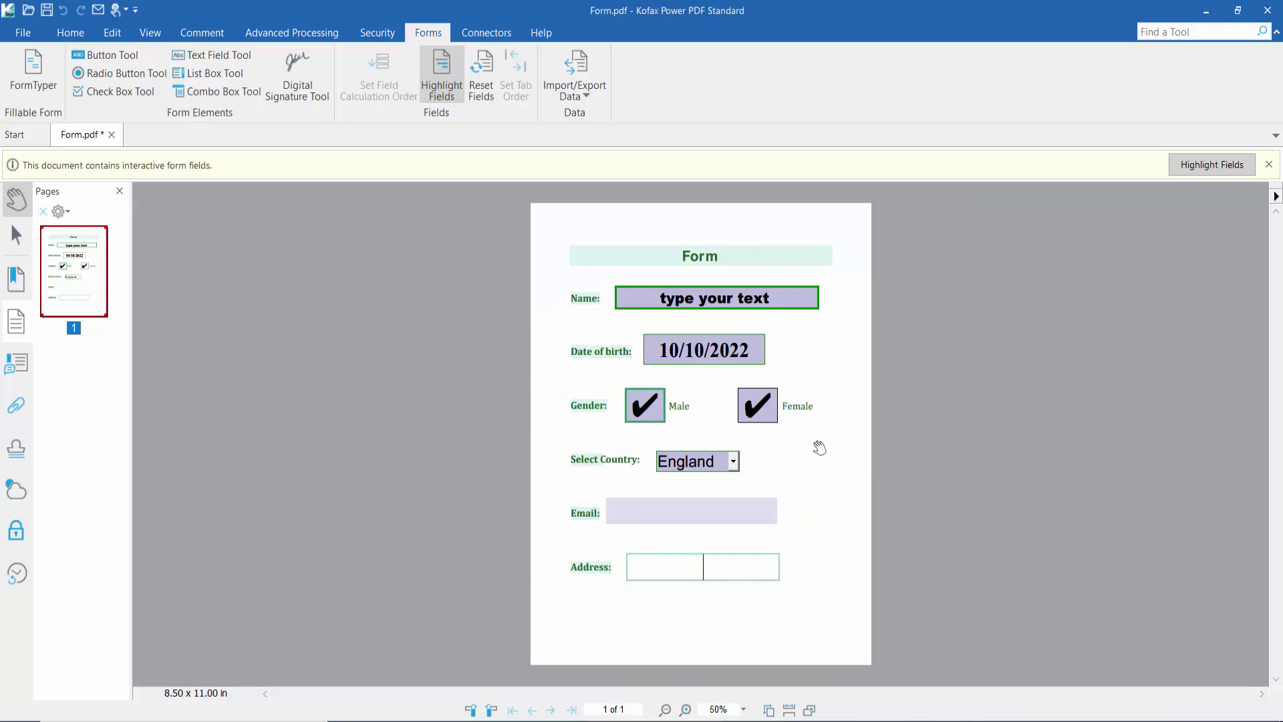
click(22, 33)
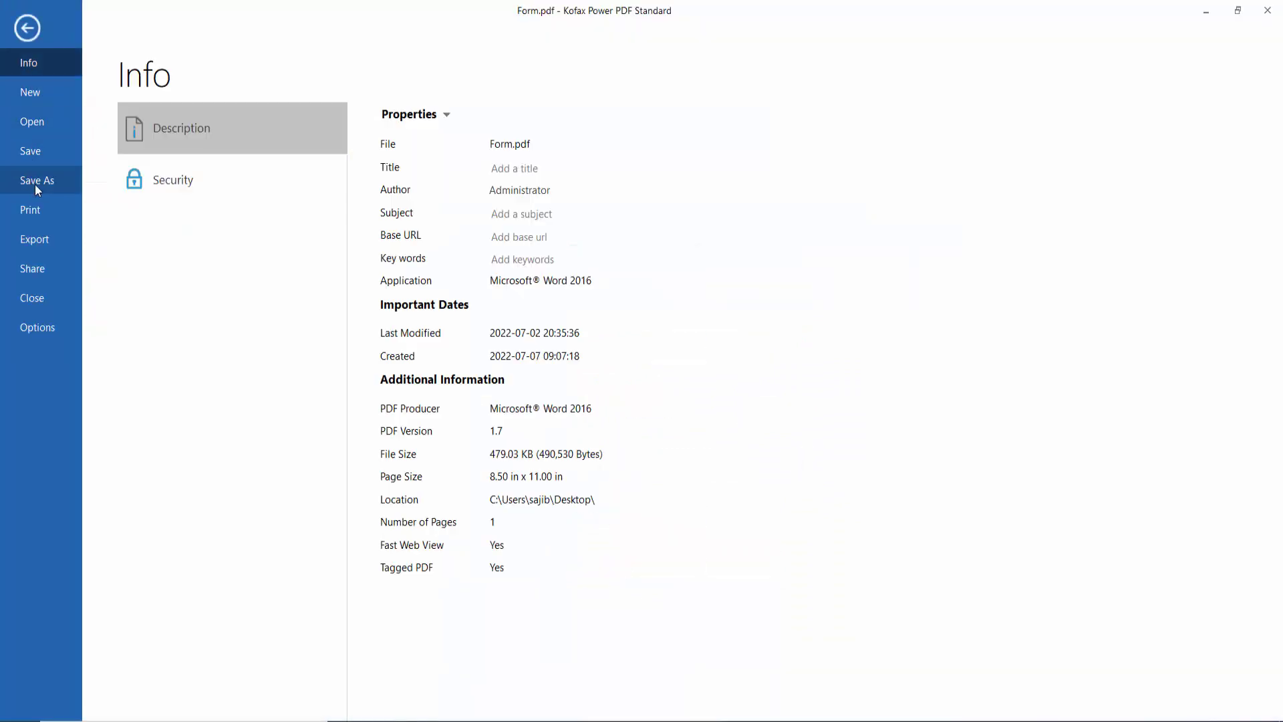
click(26, 28)
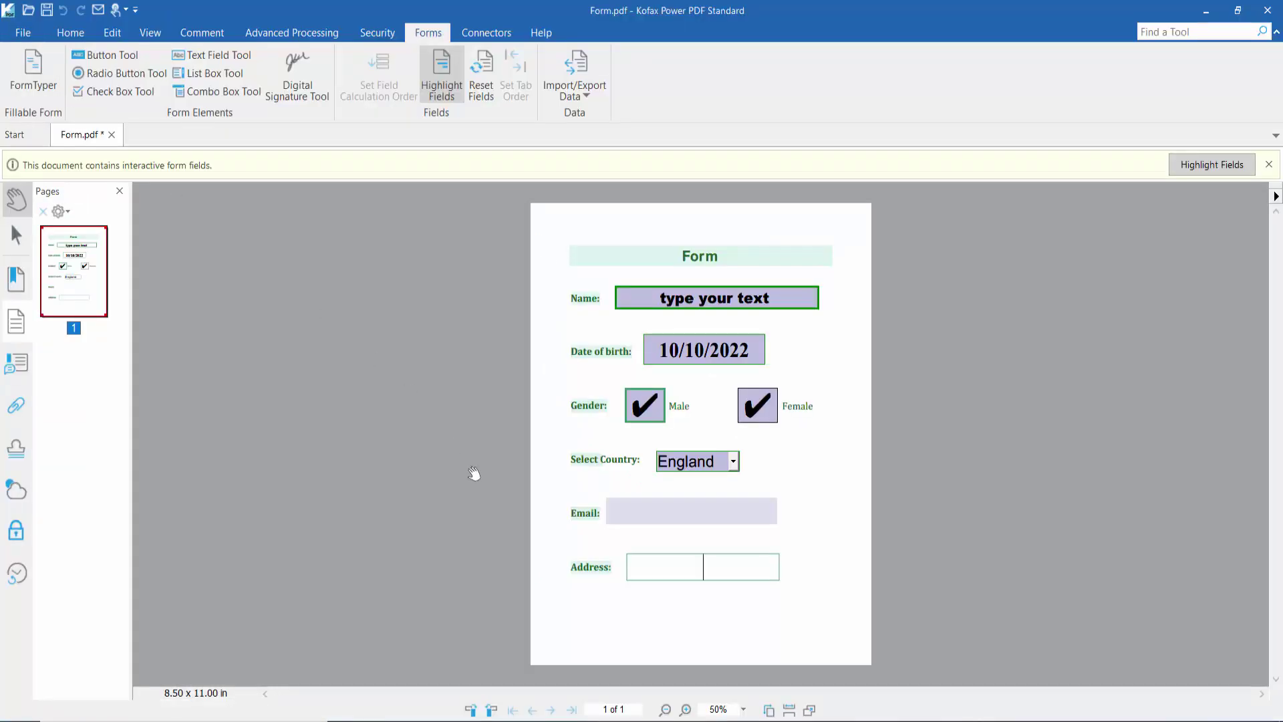